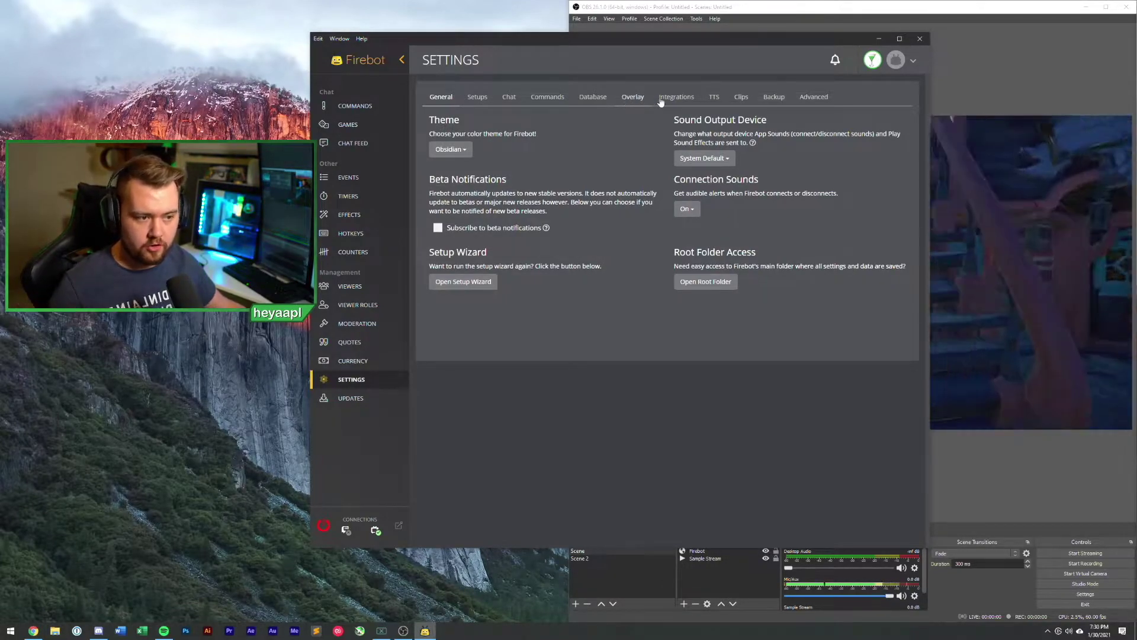
# Link the Streamlabs integration and approve Firebot V5's API authorization, closing the browser page that confirms it.
pyautogui.click(690, 101)
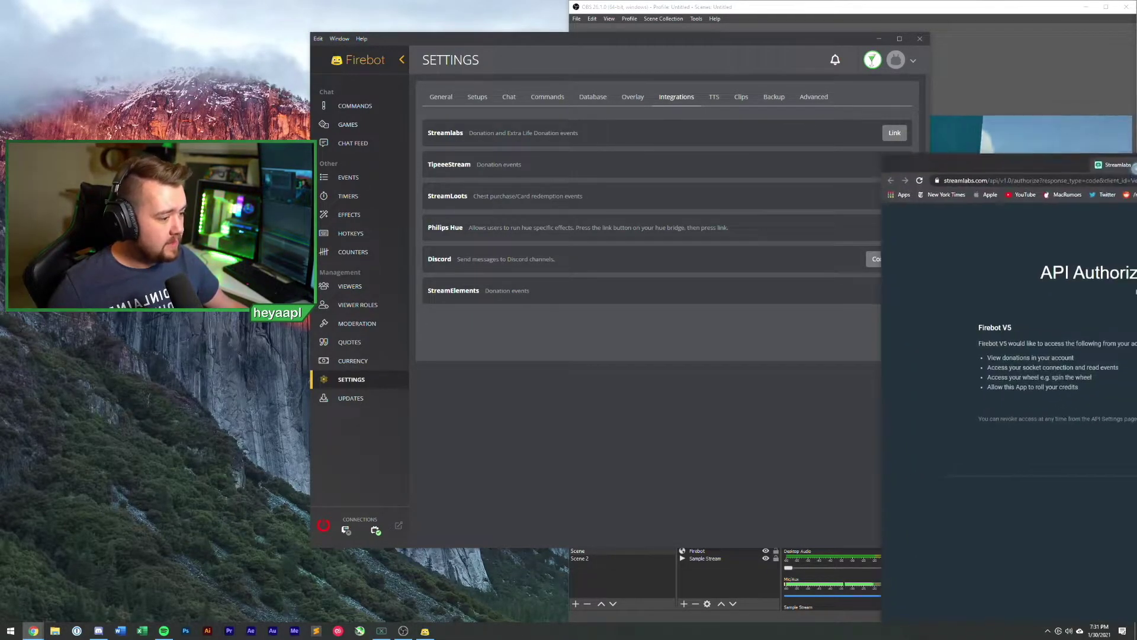
pyautogui.moveTo(1126, 165); pyautogui.dragTo(730, 59)
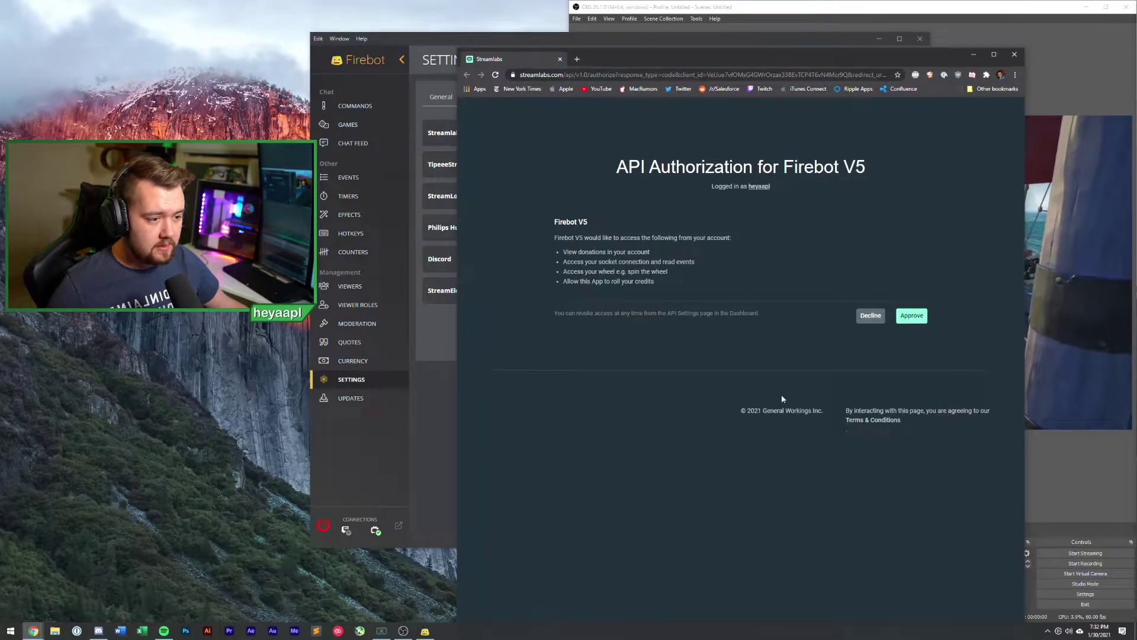
pyautogui.click(911, 315)
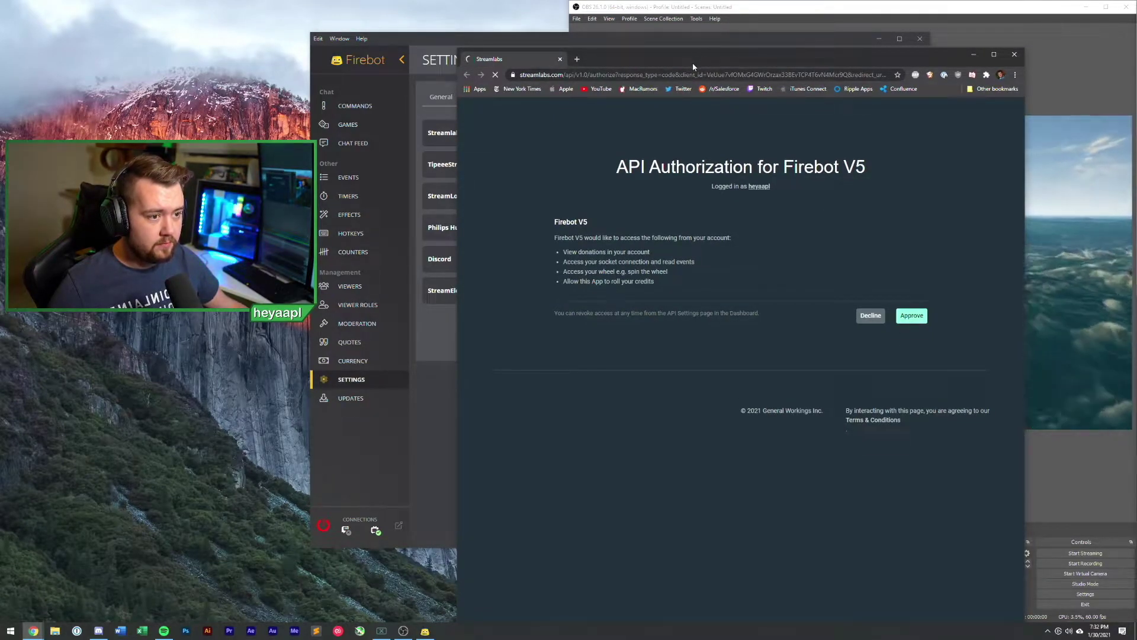
pyautogui.moveTo(693, 66); pyautogui.dragTo(678, 1)
pyautogui.doubleClick(500, 8)
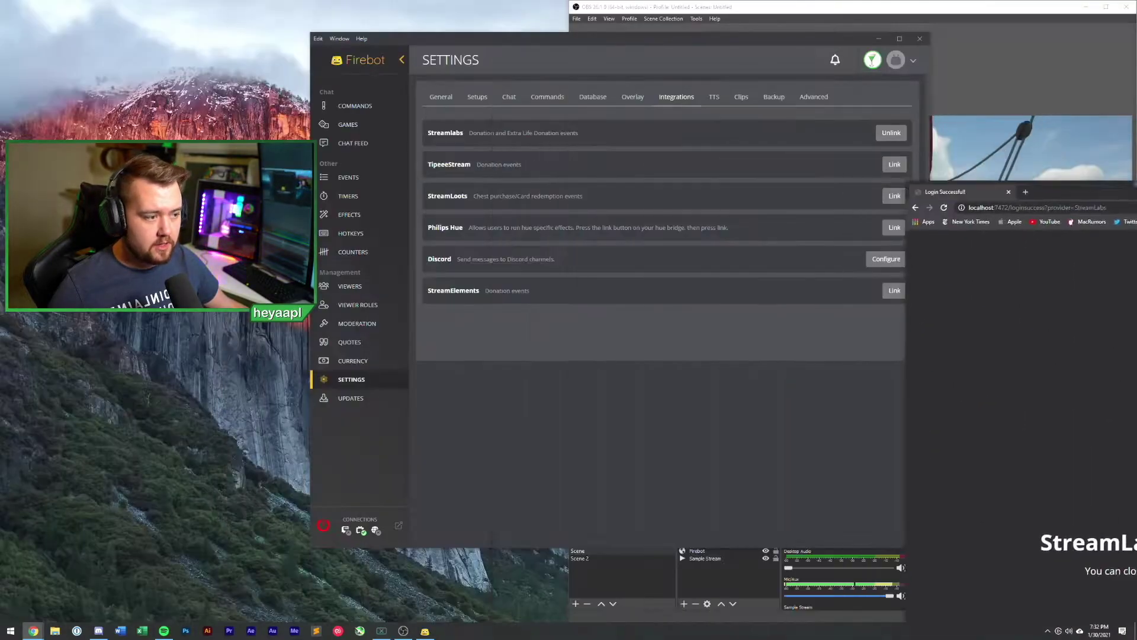
pyautogui.hotkey('ctrl', 'w')
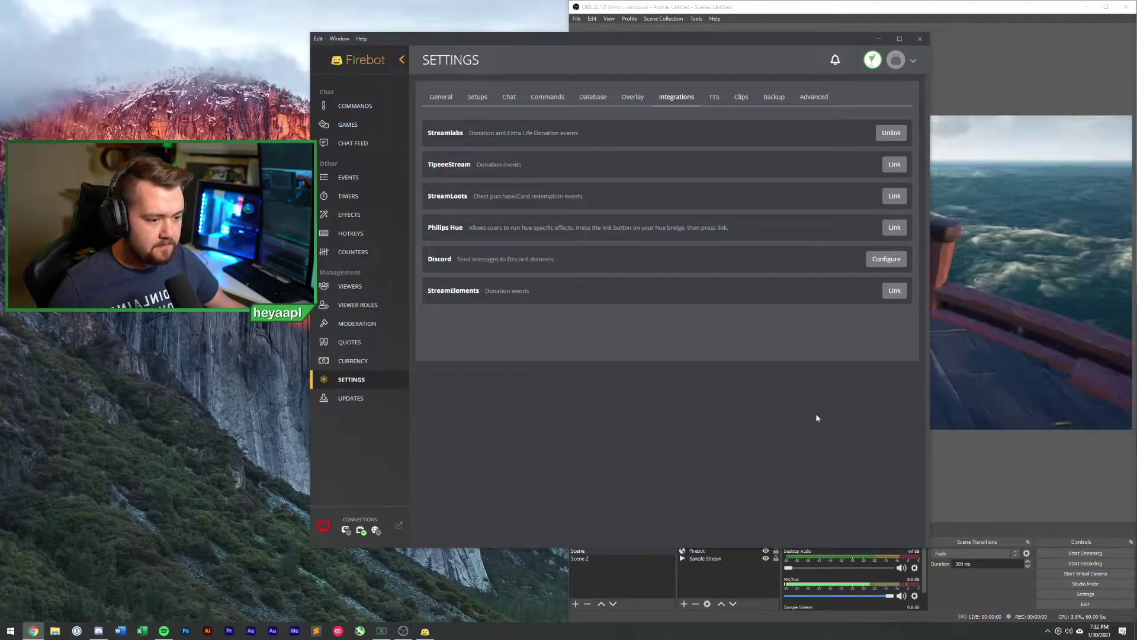
pyautogui.moveTo(468, 132); pyautogui.dragTo(590, 130)
pyautogui.click(588, 132)
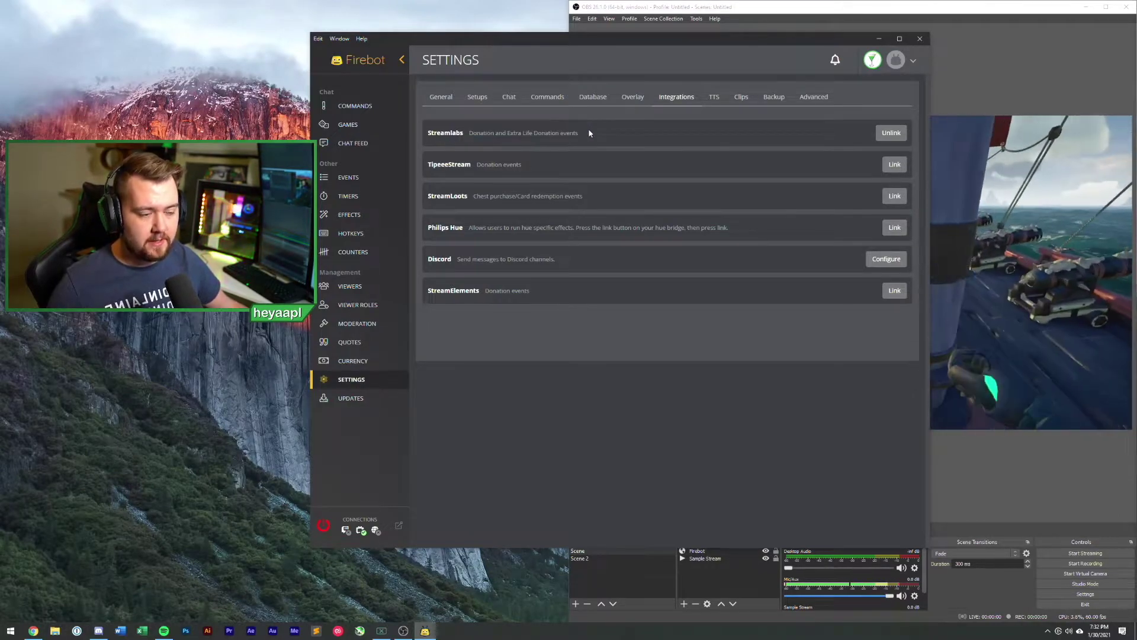
# Change the trigger of the Follow Event in the Stream Alerts event set to the Streamlabs Follow and save it.
pyautogui.click(351, 180)
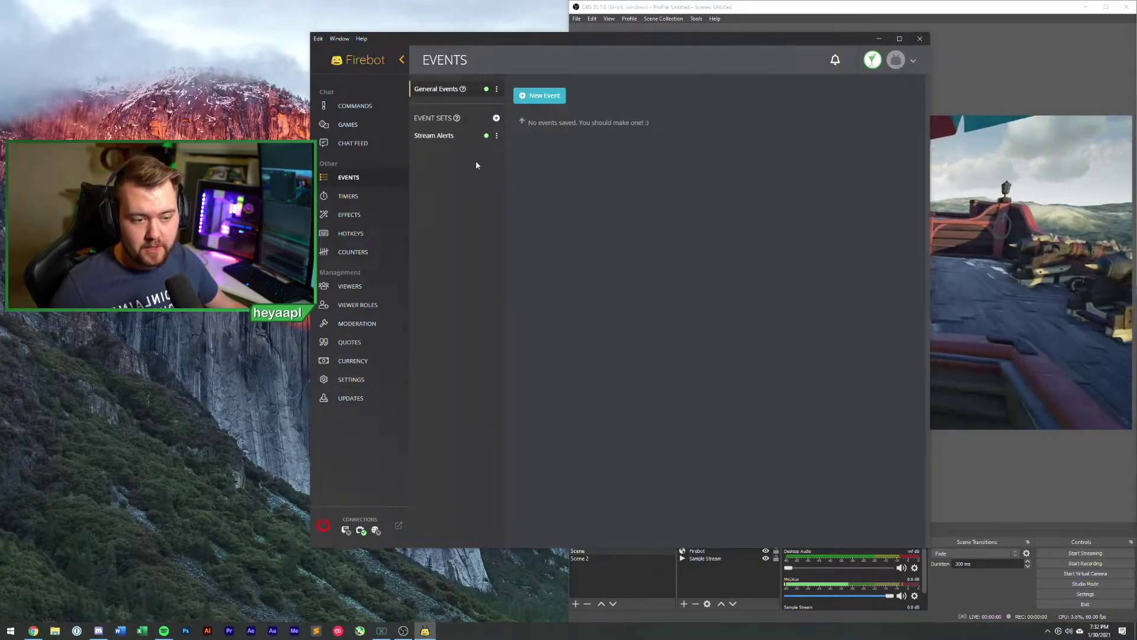
pyautogui.click(439, 137)
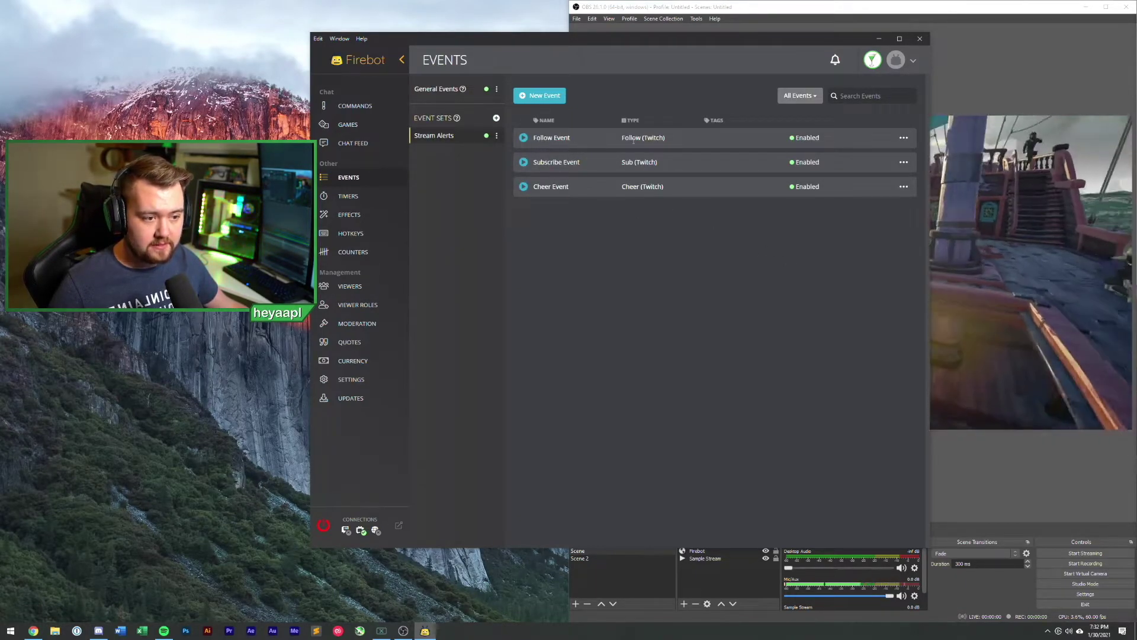
pyautogui.click(903, 139)
pyautogui.click(879, 145)
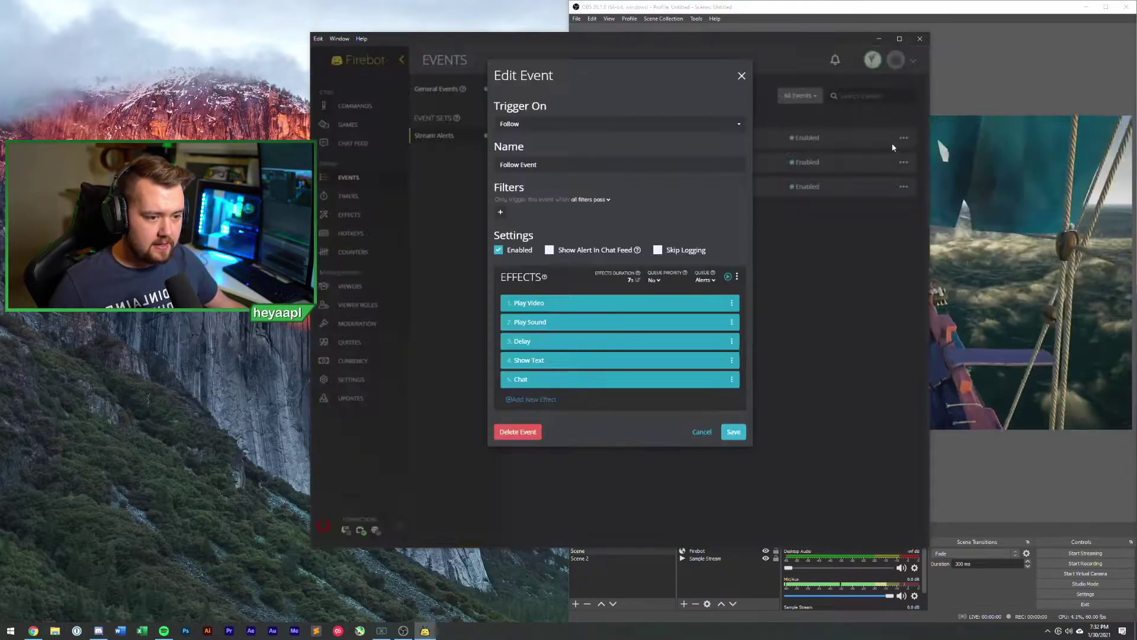
pyautogui.click(564, 123)
pyautogui.scroll(-5, 585, 207)
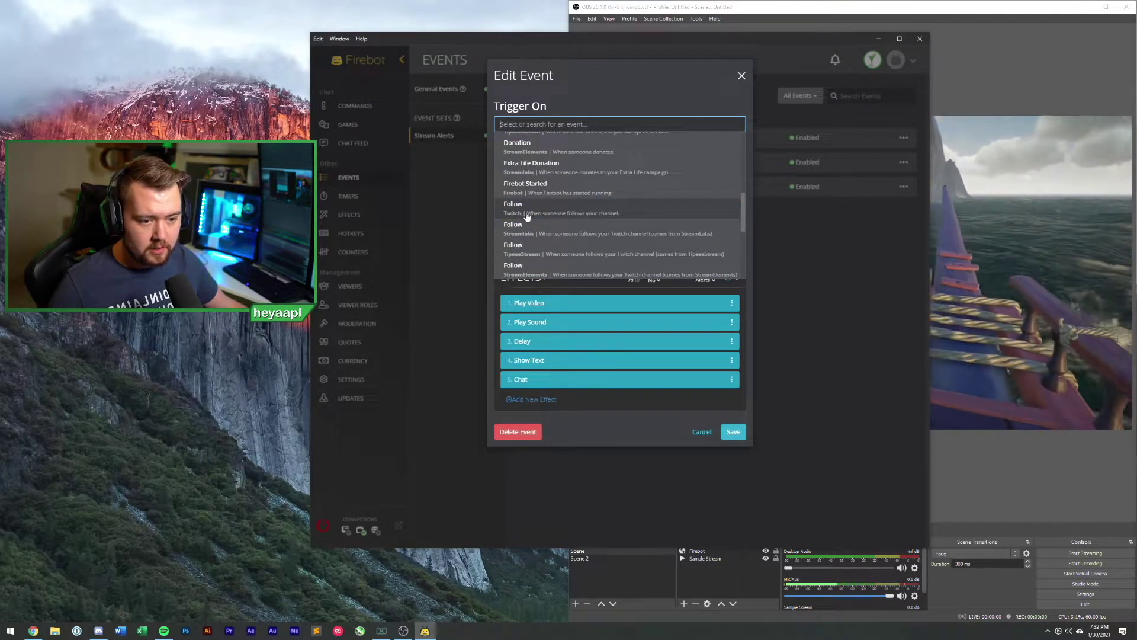
pyautogui.click(510, 213)
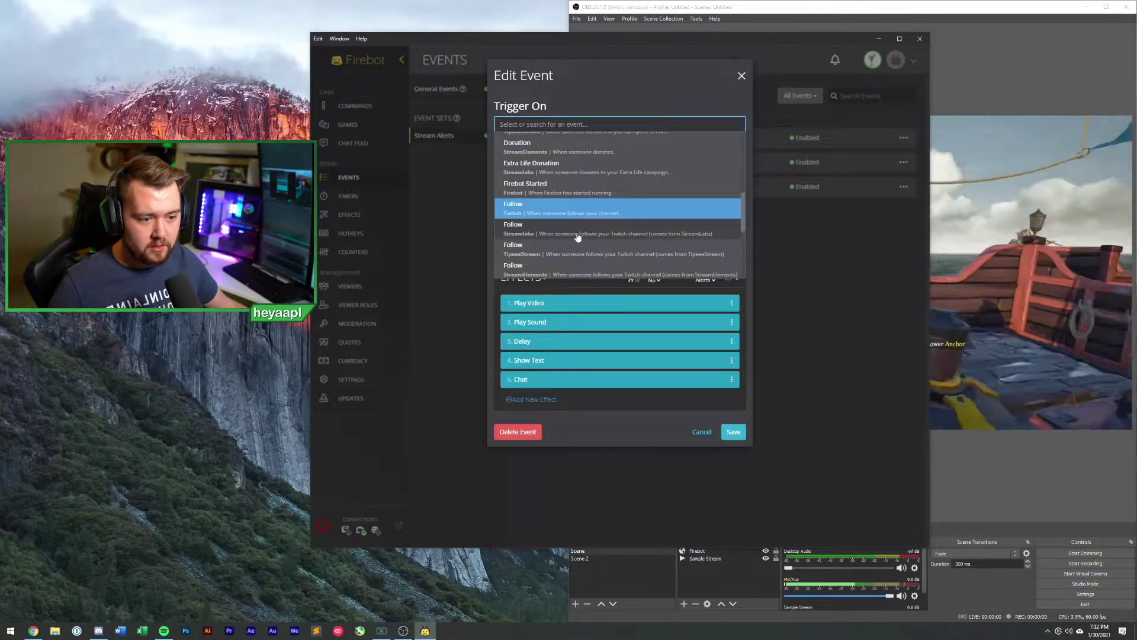
pyautogui.click(659, 237)
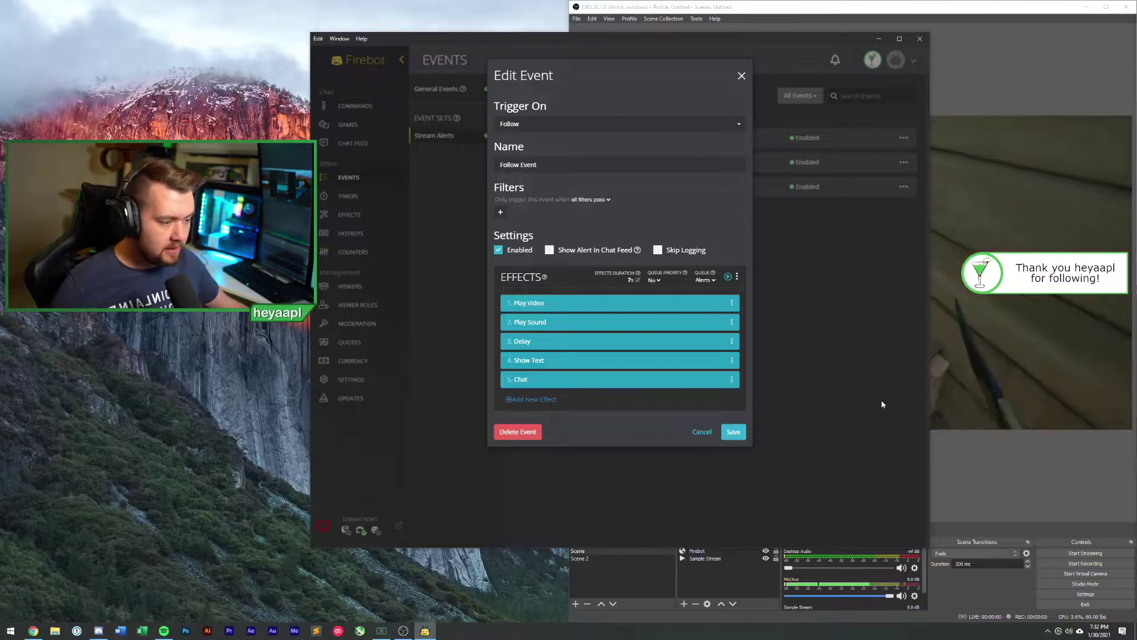
pyautogui.click(734, 432)
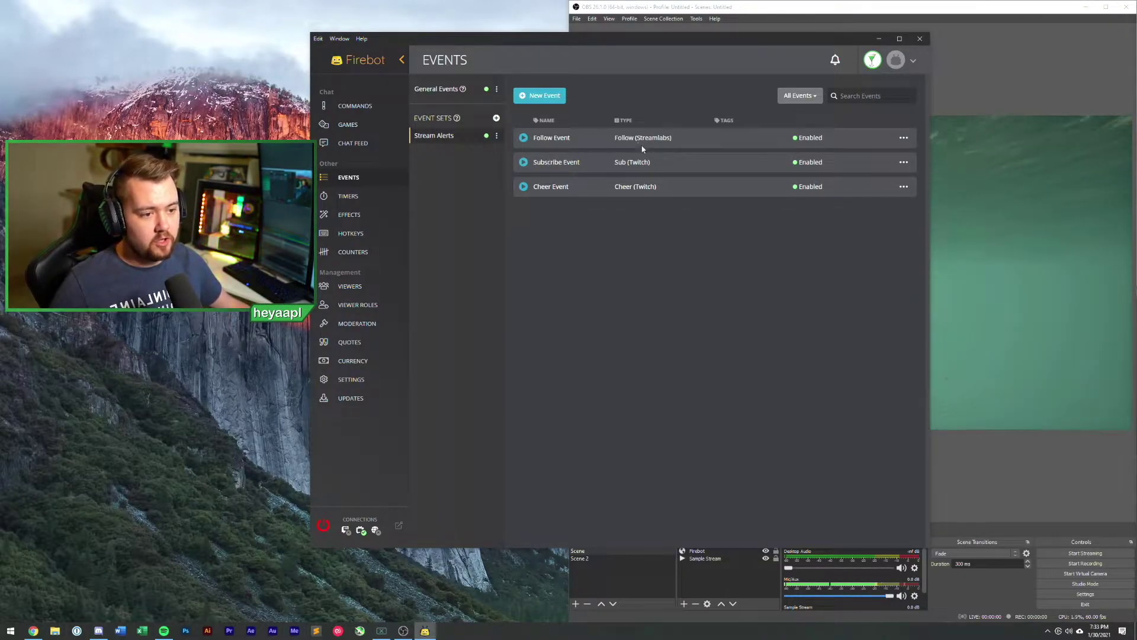
pyautogui.moveTo(636, 138); pyautogui.dragTo(671, 138)
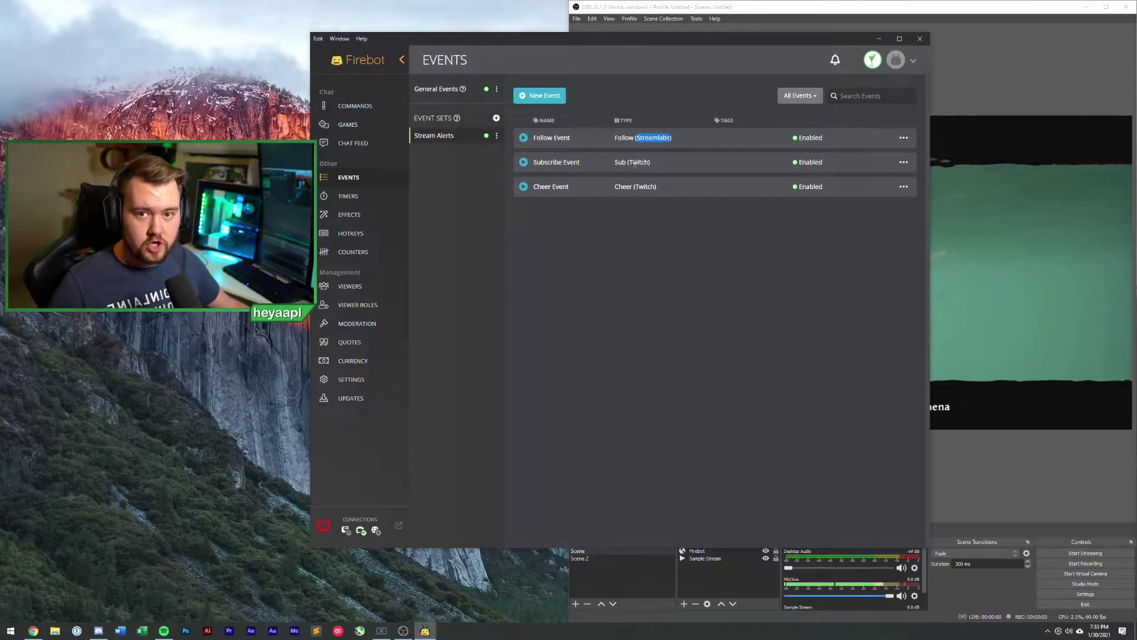
pyautogui.click(685, 227)
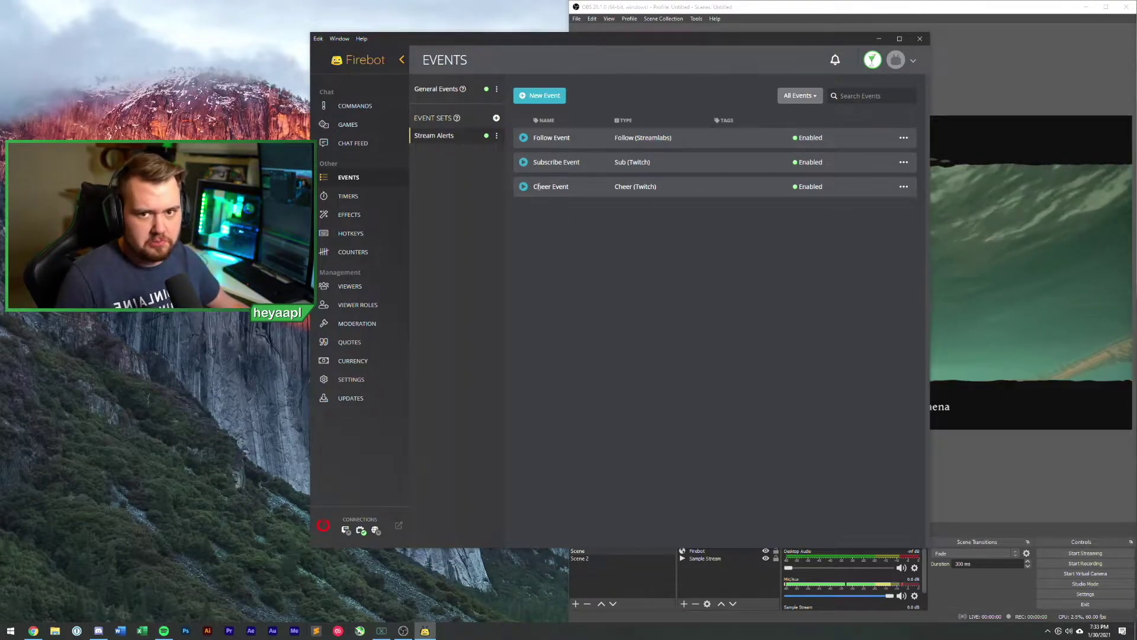
# Duplicate the Cheer Event and rename the copy "Donation (Small)".
pyautogui.click(903, 187)
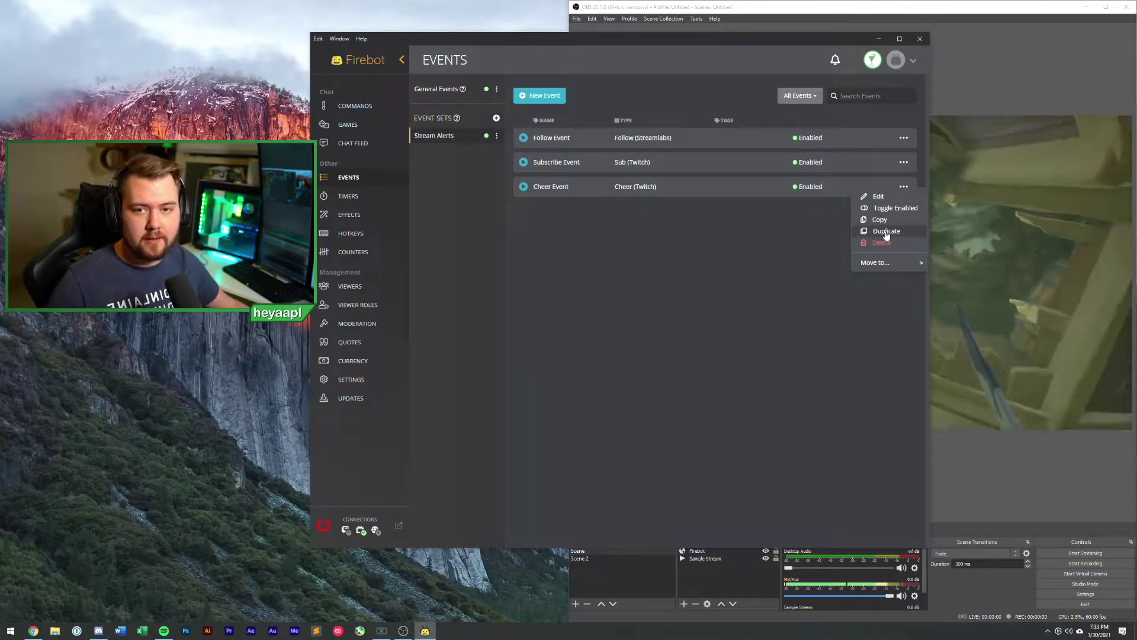
pyautogui.click(886, 231)
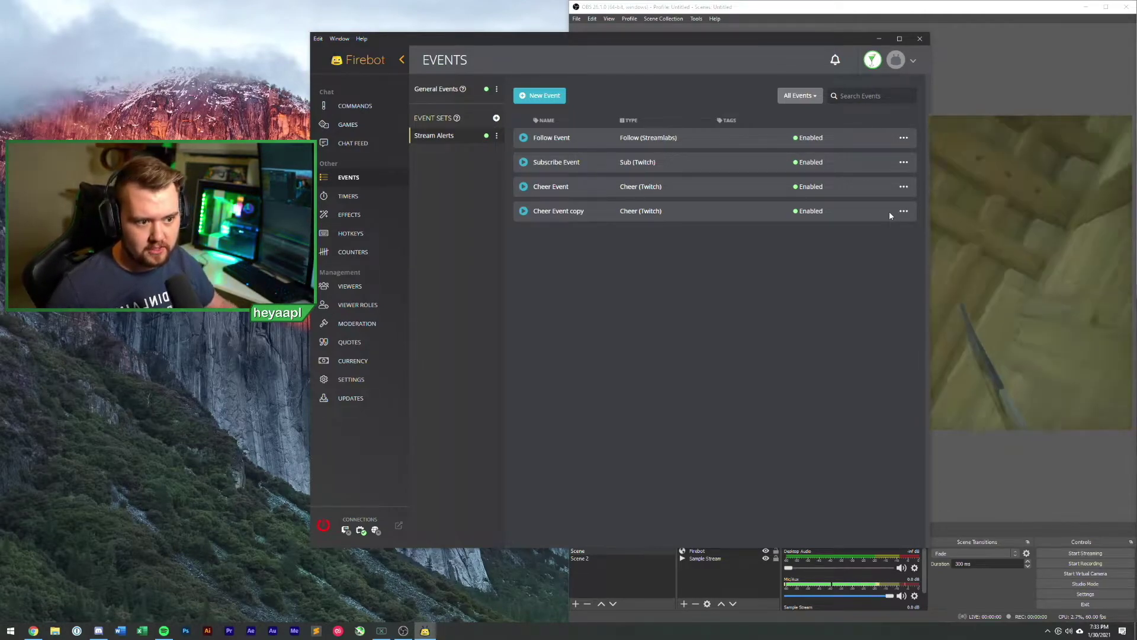
pyautogui.click(903, 210)
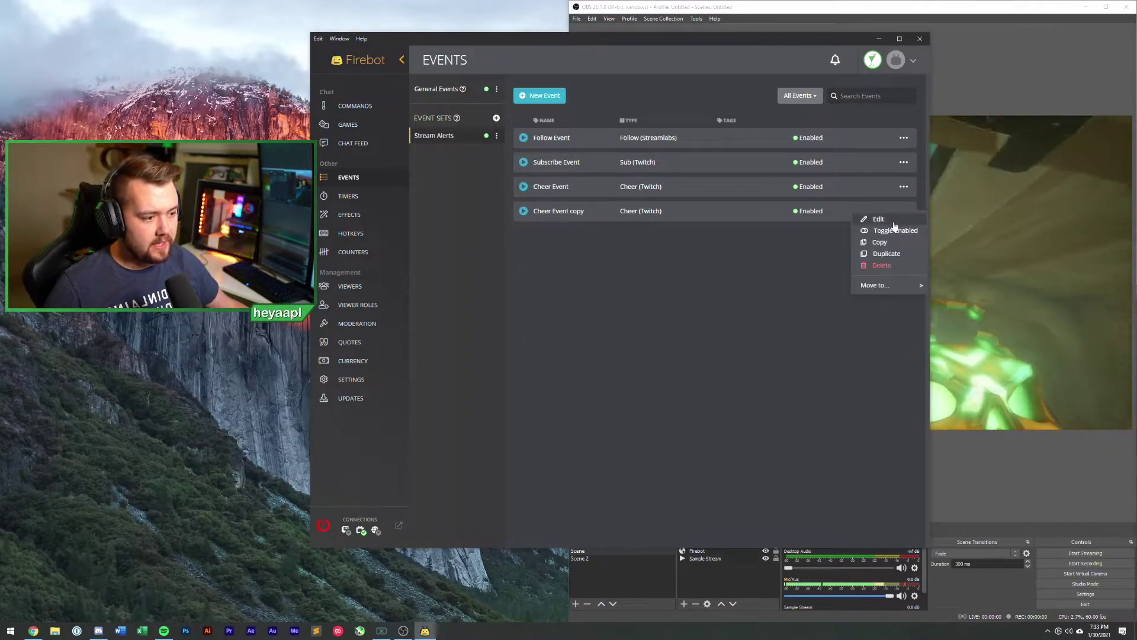
pyautogui.click(885, 219)
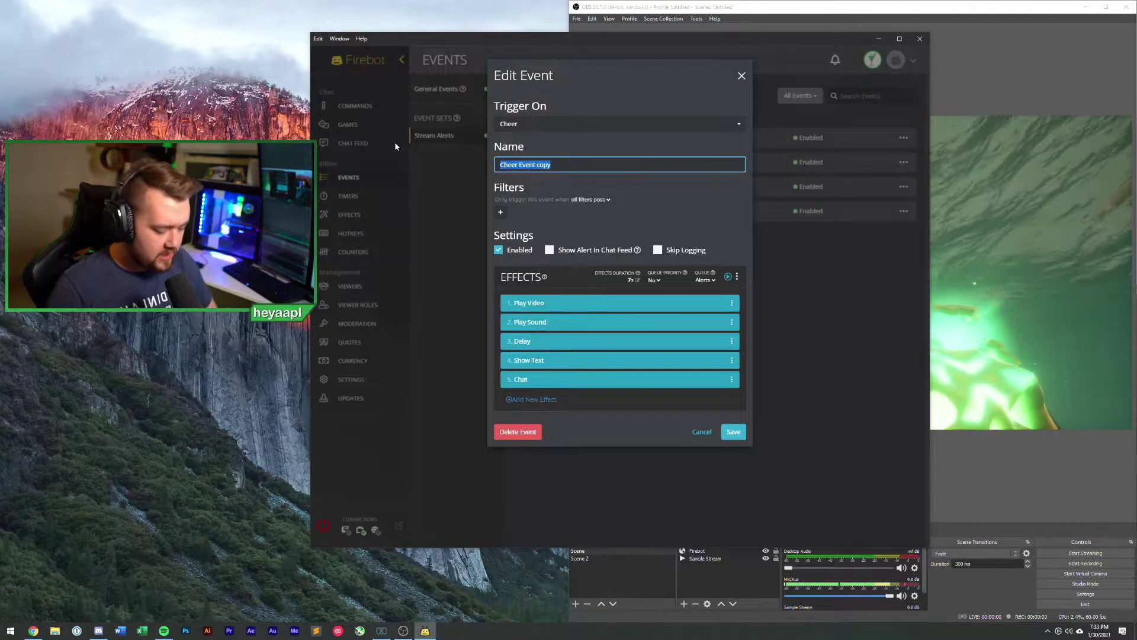
pyautogui.write('Donation')
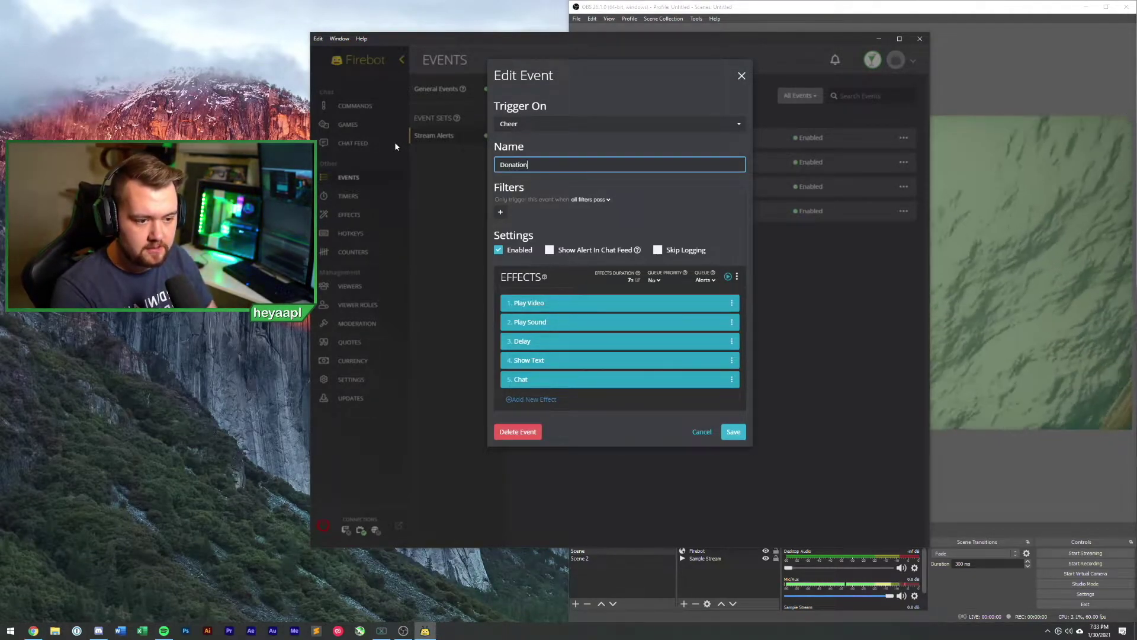
pyautogui.write(' (Sall')
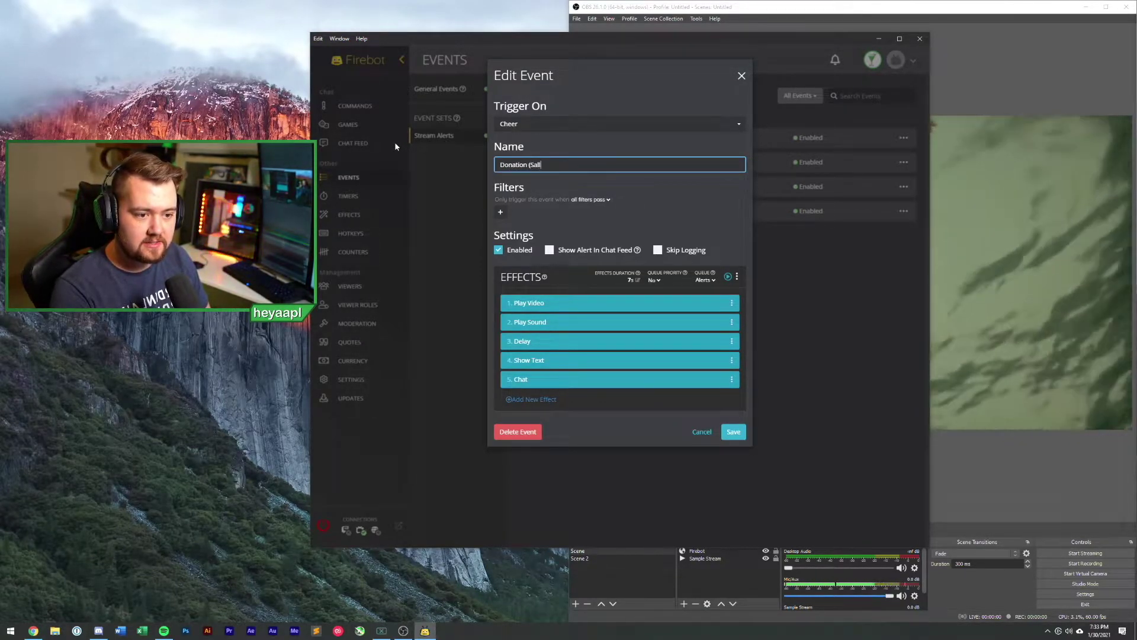
pyautogui.press('BackSpace')
pyautogui.press('BackSpace')
pyautogui.press('BackSpace')
pyautogui.write('mall)')
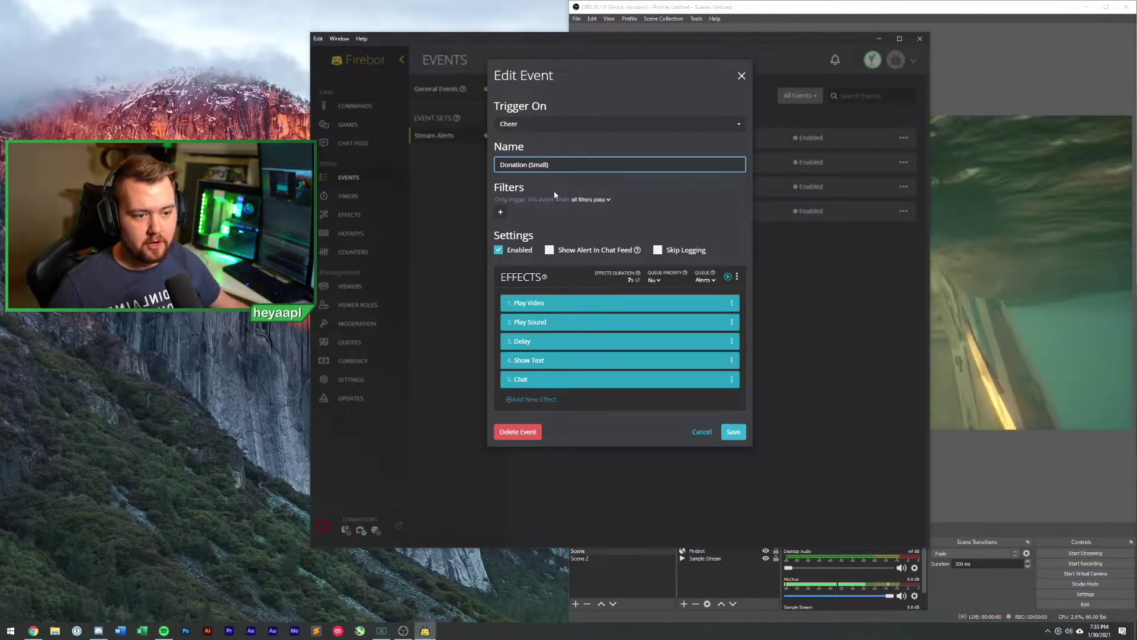
# Set the Donation (Small) event to trigger on the Streamlabs Donation.
pyautogui.click(553, 123)
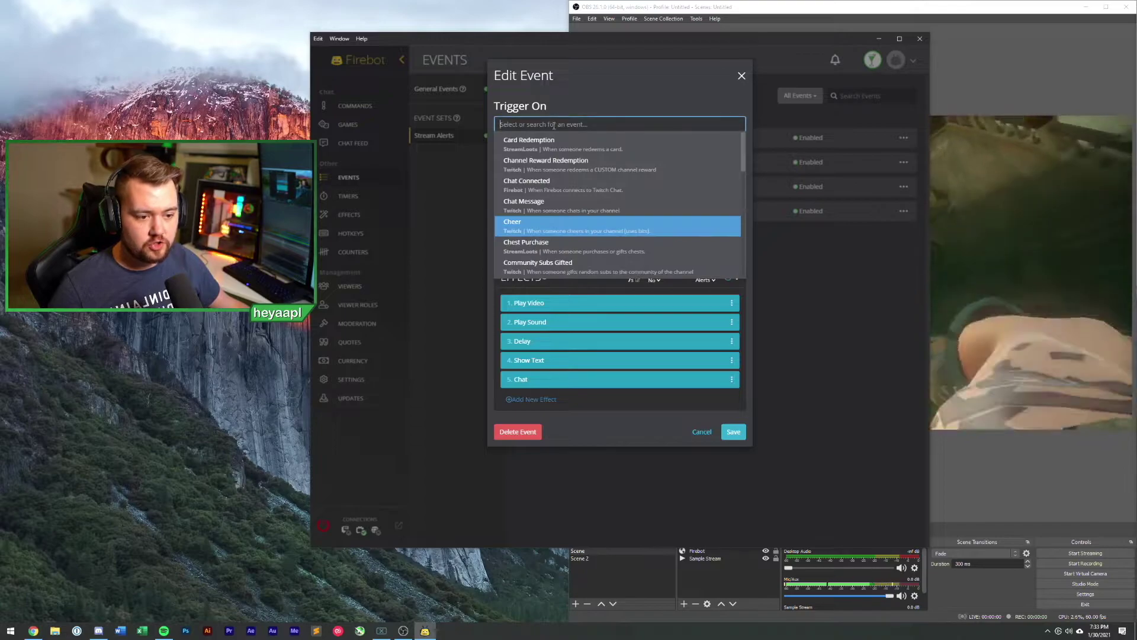
pyautogui.scroll(-3, 531, 201)
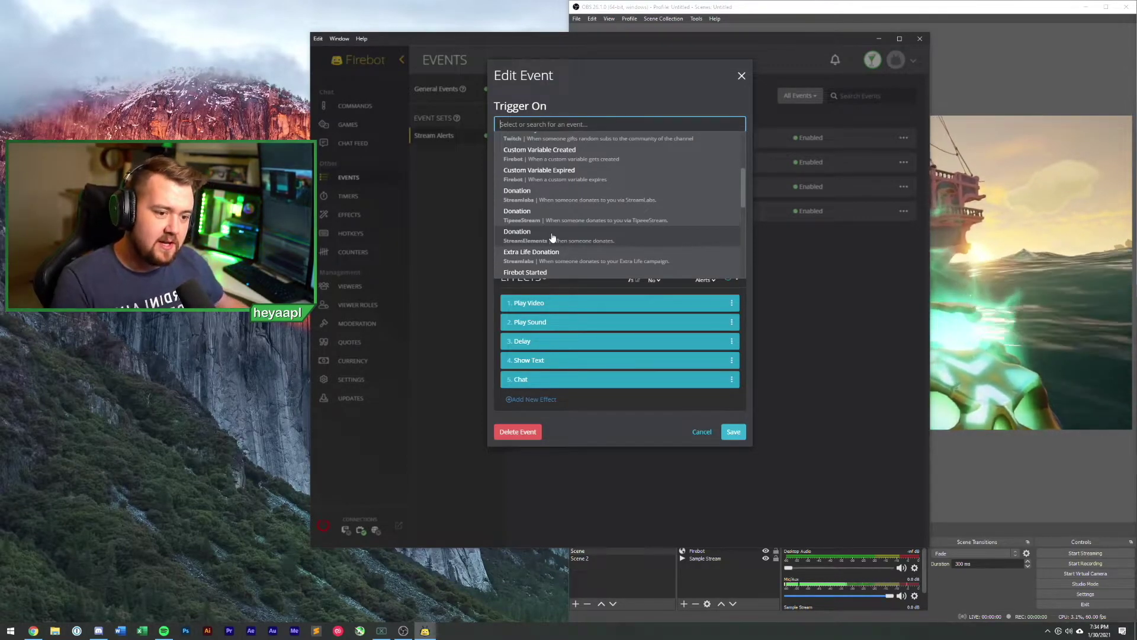
pyautogui.click(557, 199)
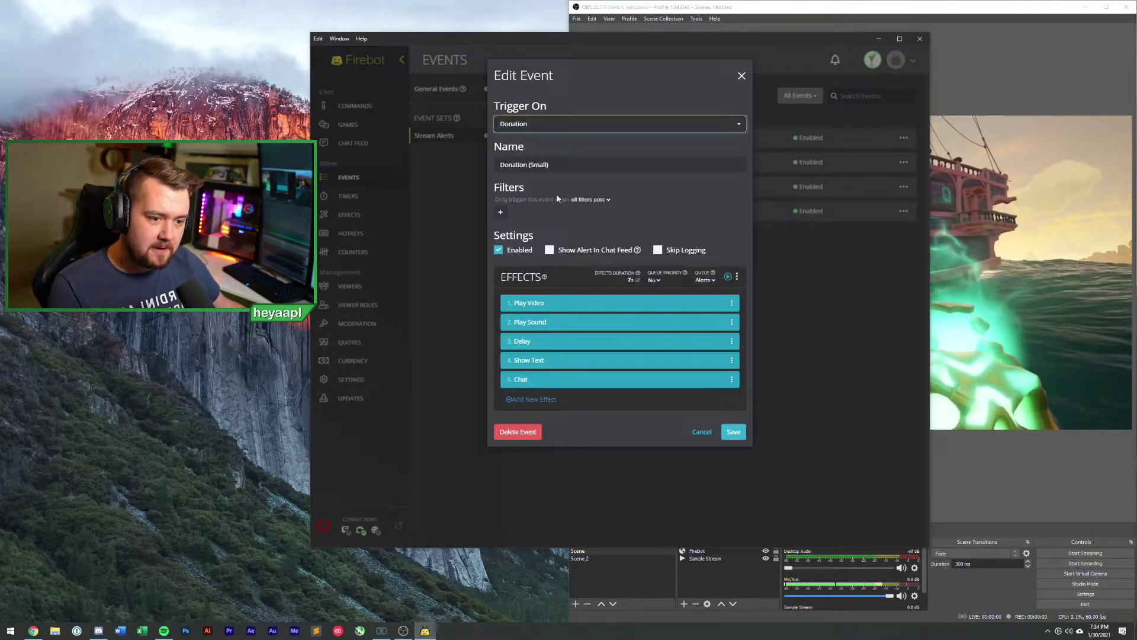
pyautogui.click(529, 165)
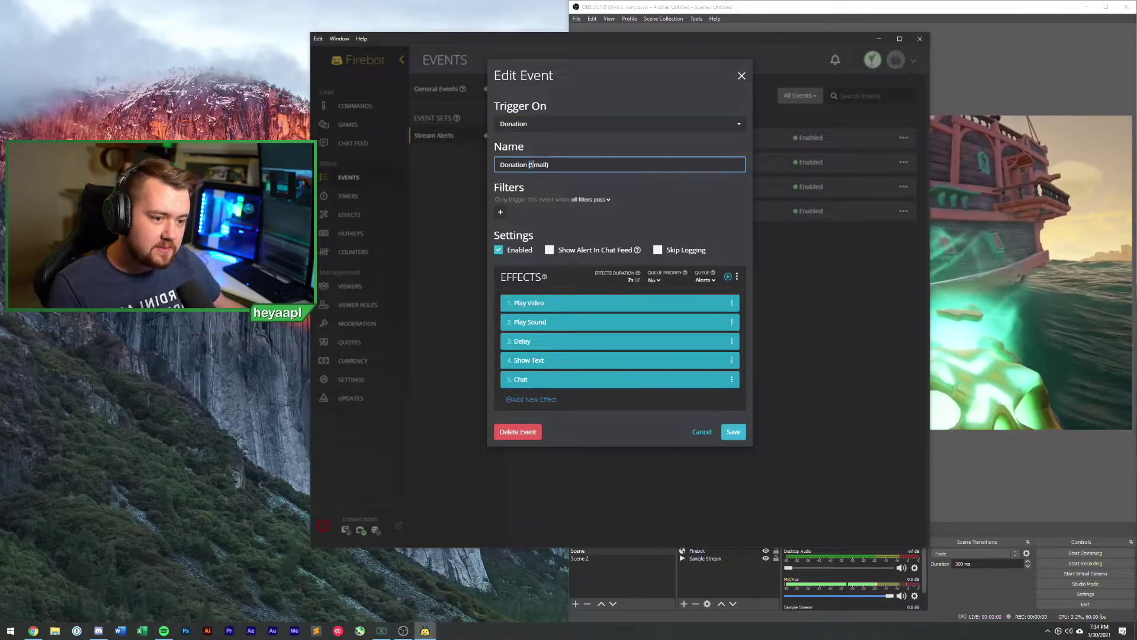
# Add a filter to the event so that it only triggers when Donation Amount is less than 10.
pyautogui.click(502, 213)
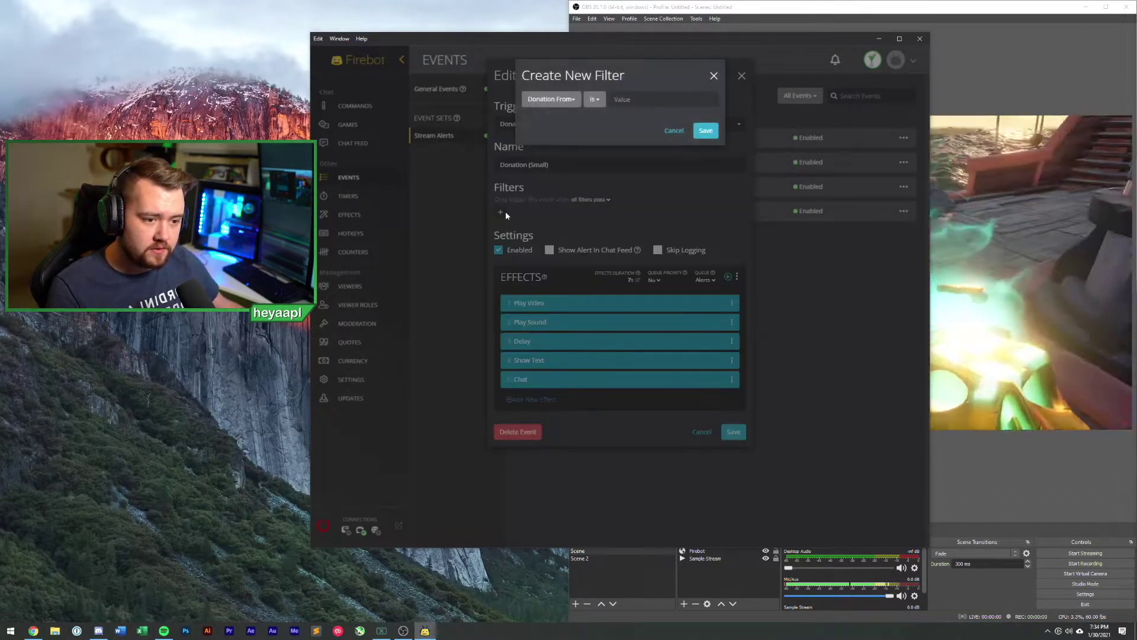
pyautogui.click(556, 105)
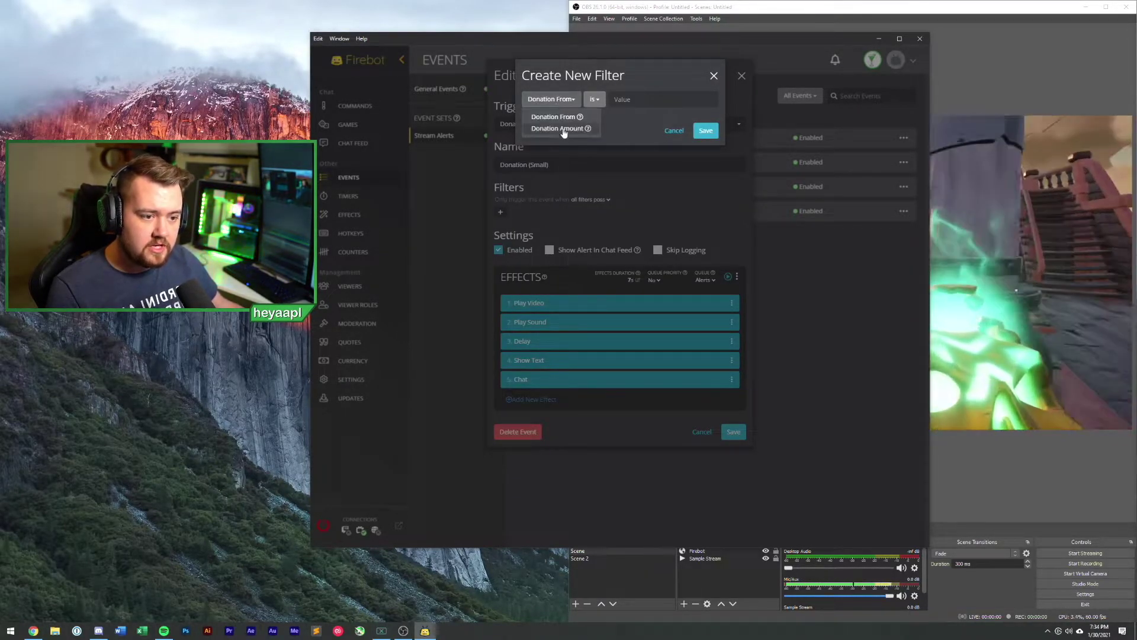
pyautogui.click(563, 134)
pyautogui.click(602, 99)
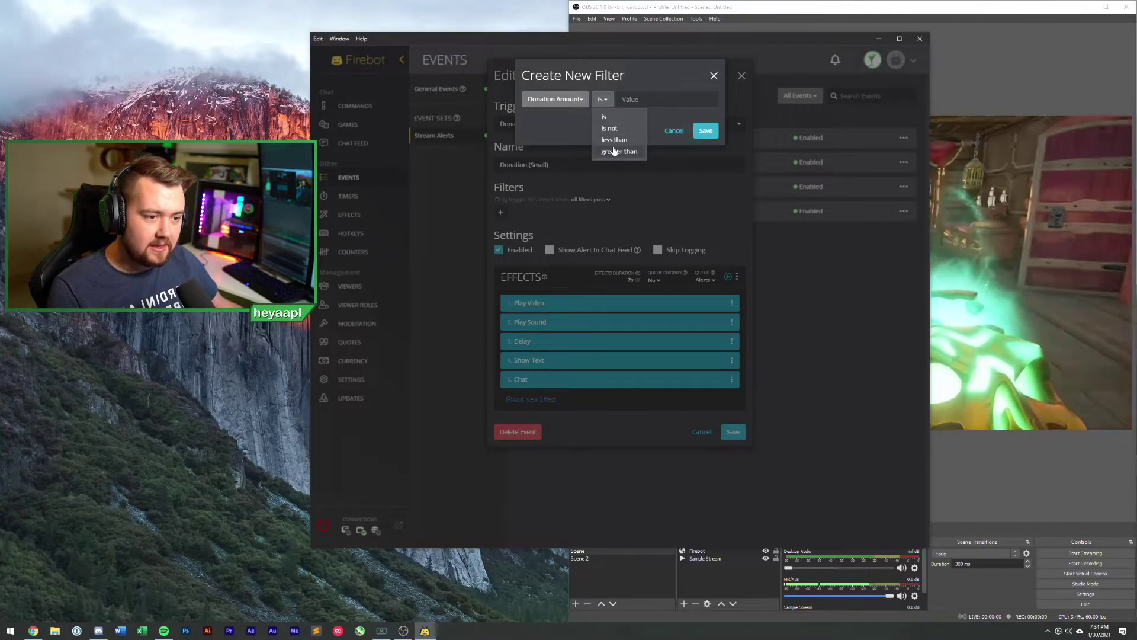
pyautogui.click(615, 140)
pyautogui.click(676, 99)
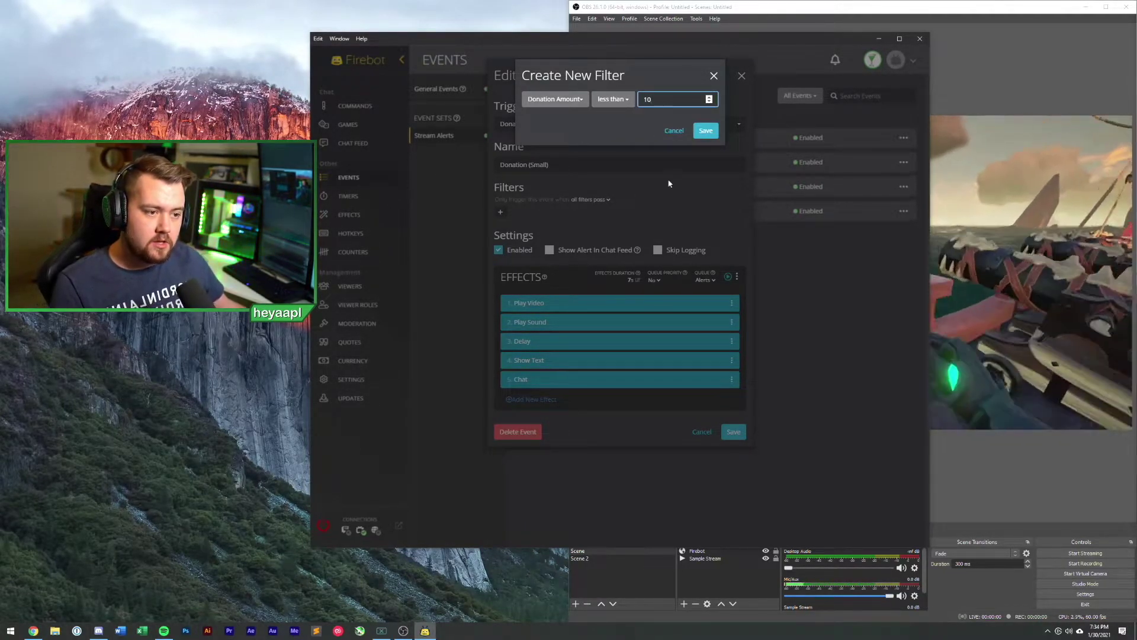
pyautogui.click(703, 130)
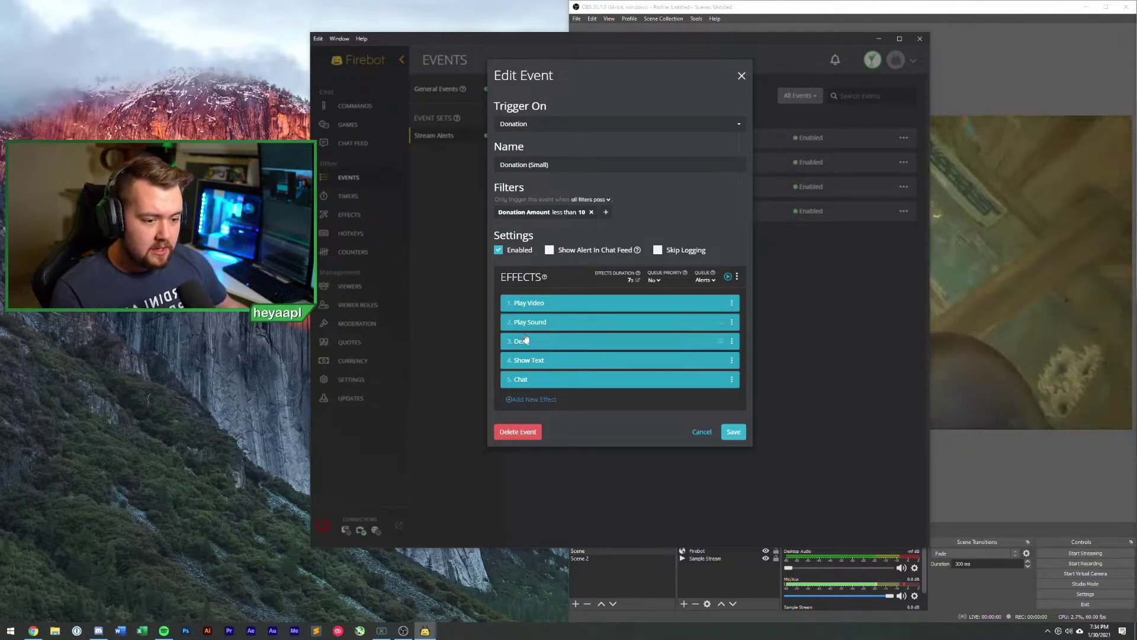
# Replace the Play Sound effect's file with the Donation sound, preview it, and save the effect.
pyautogui.click(559, 324)
pyautogui.click(518, 206)
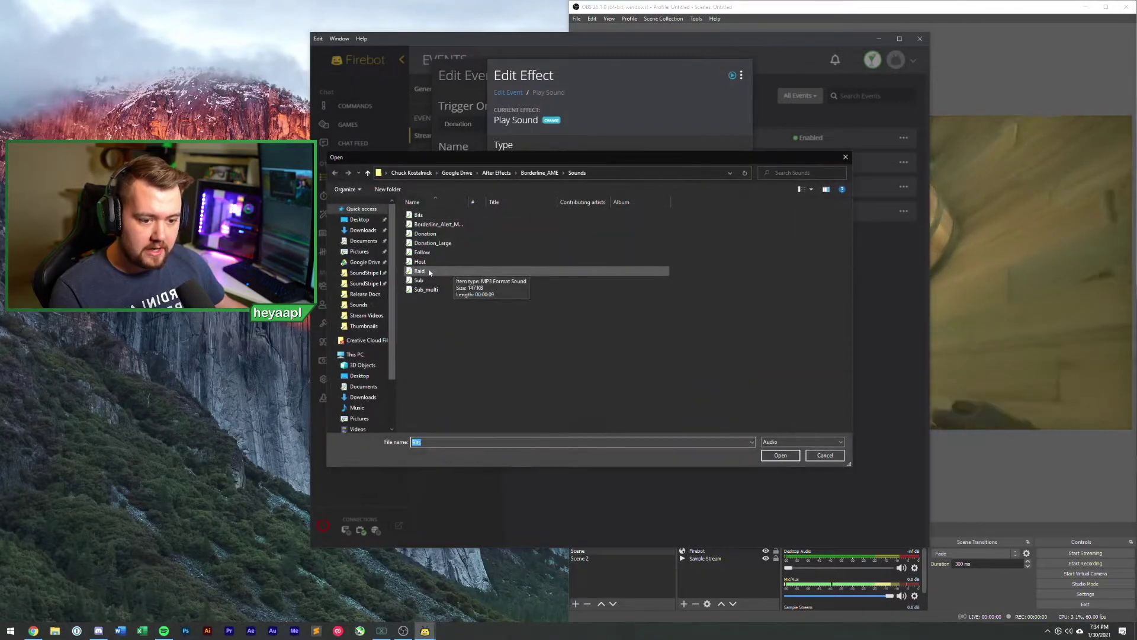
pyautogui.doubleClick(422, 234)
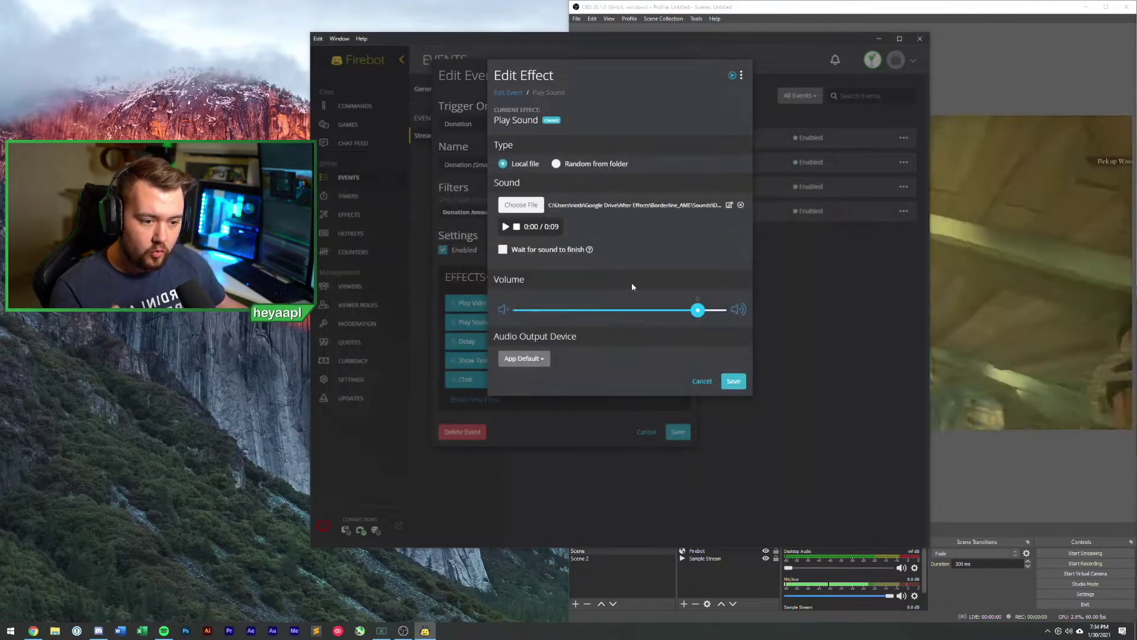
pyautogui.click(507, 227)
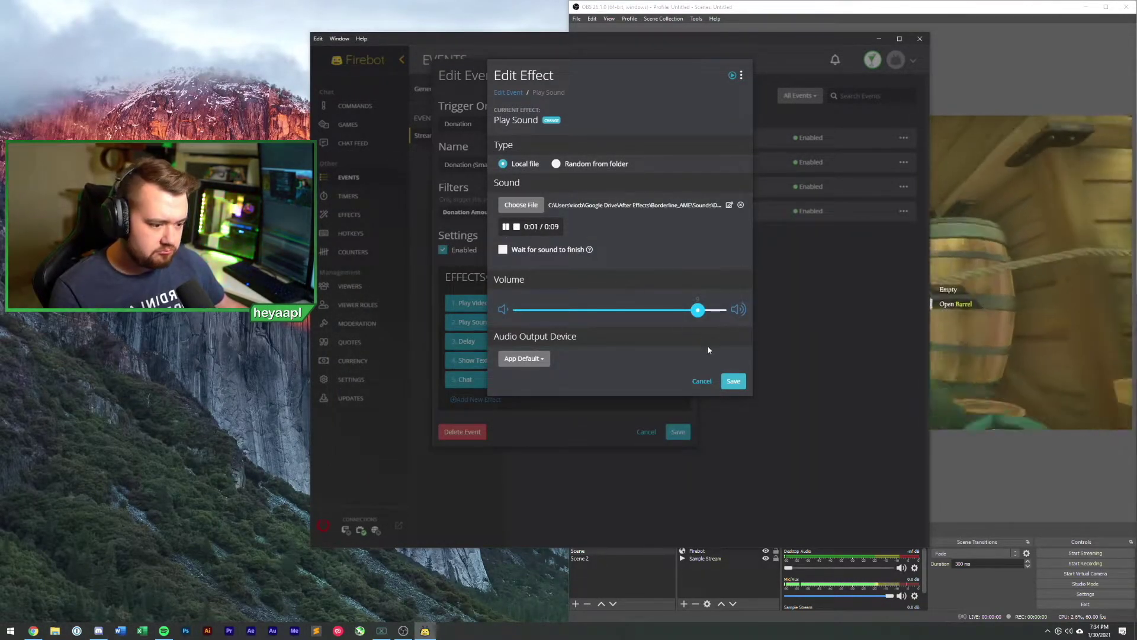
pyautogui.click(733, 382)
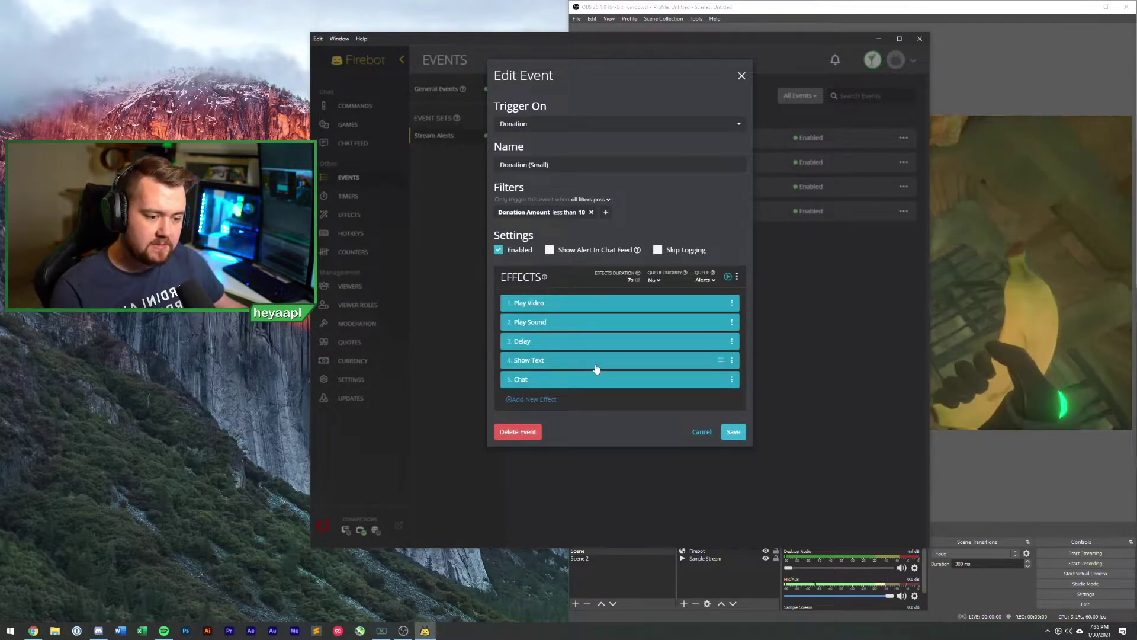
# In the Show Text effect, replace $user with the $donationFrom variable and set its font size to 36.
pyautogui.click(596, 369)
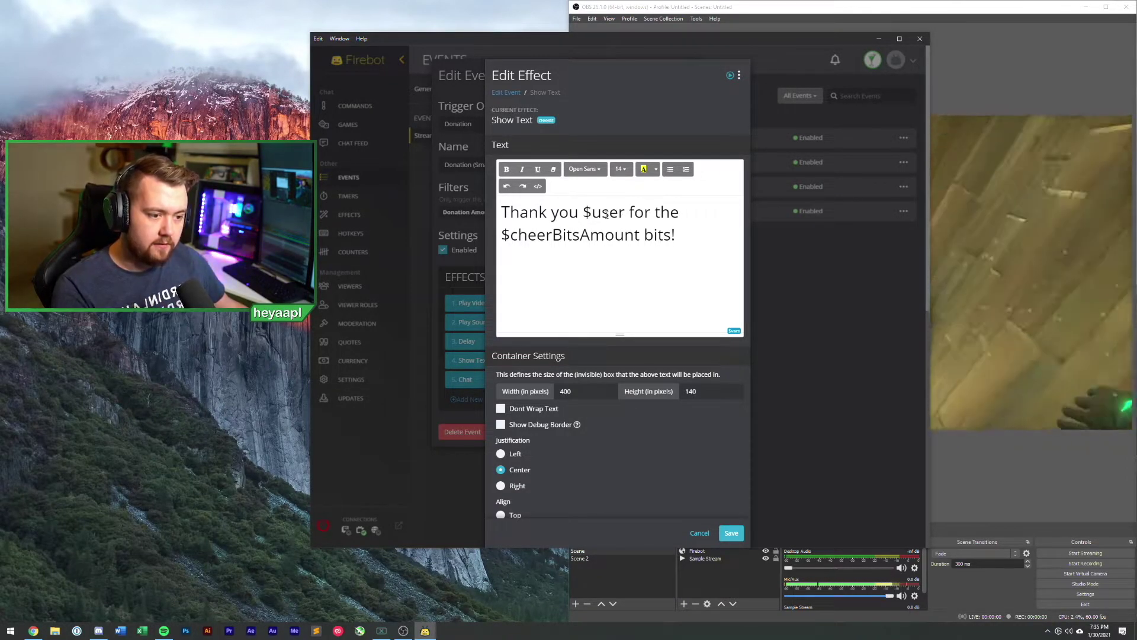
pyautogui.moveTo(583, 214); pyautogui.dragTo(625, 216)
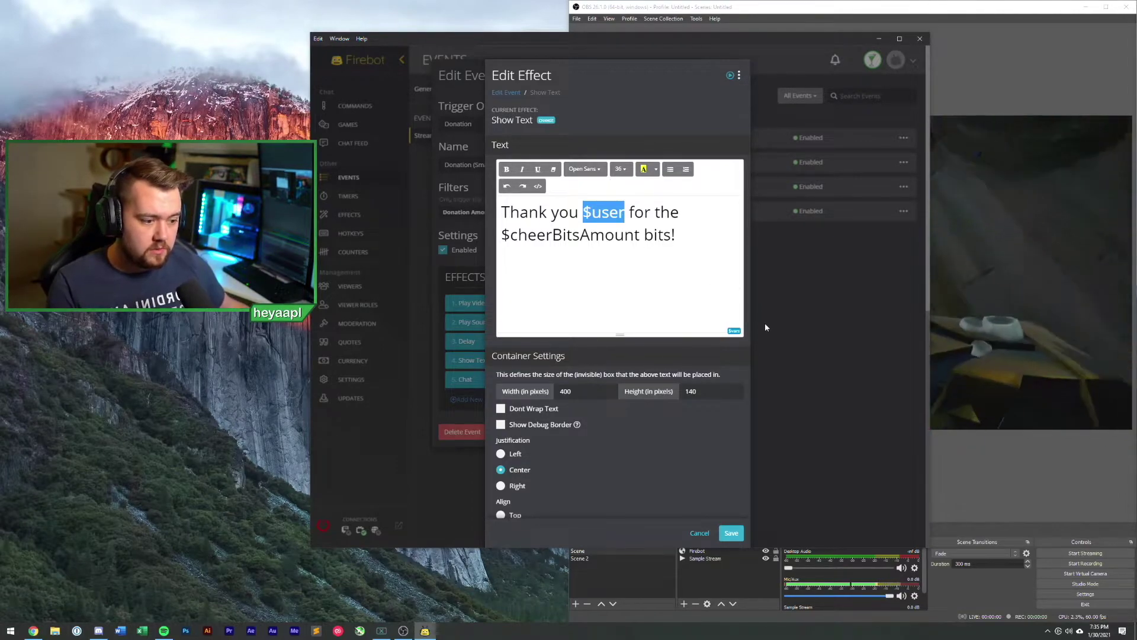
pyautogui.click(730, 333)
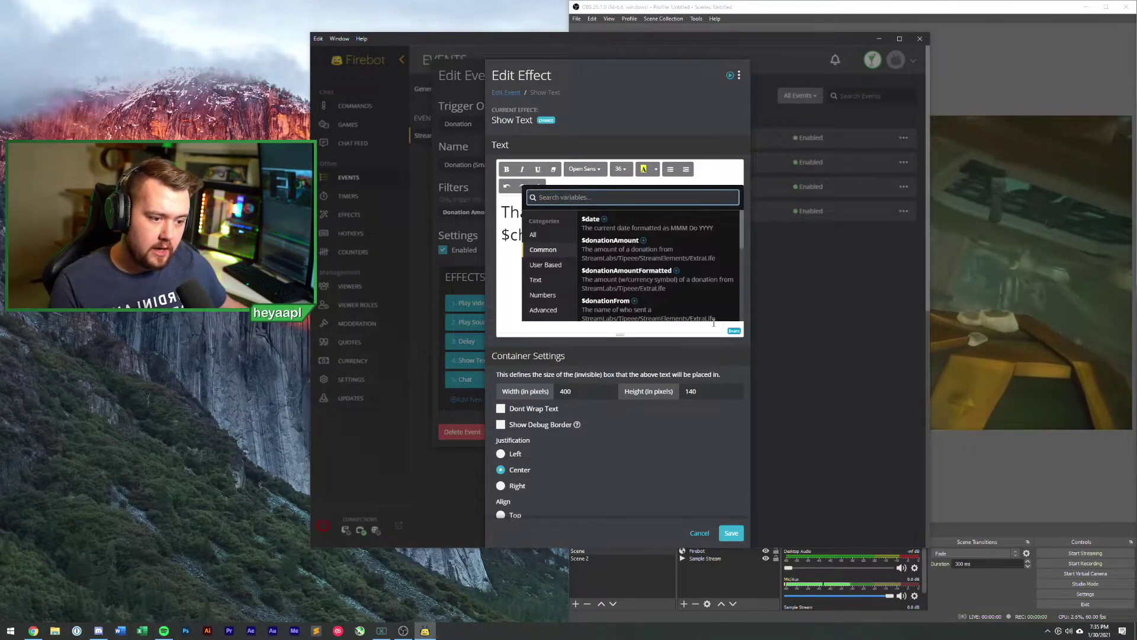
pyautogui.write('donation')
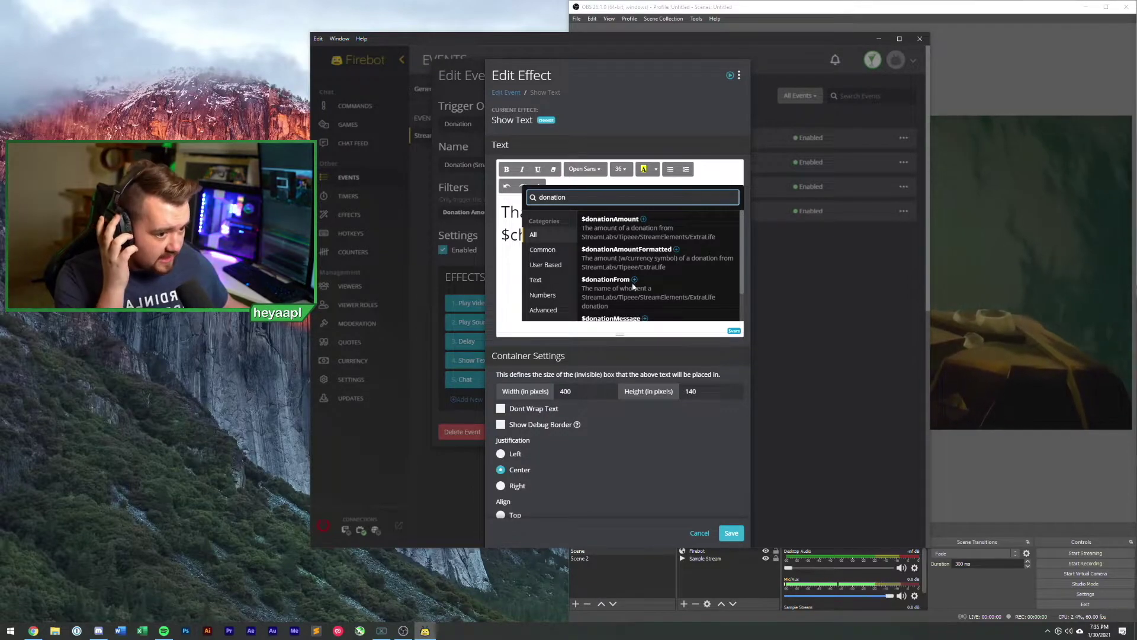
pyautogui.scroll(-1, 633, 278)
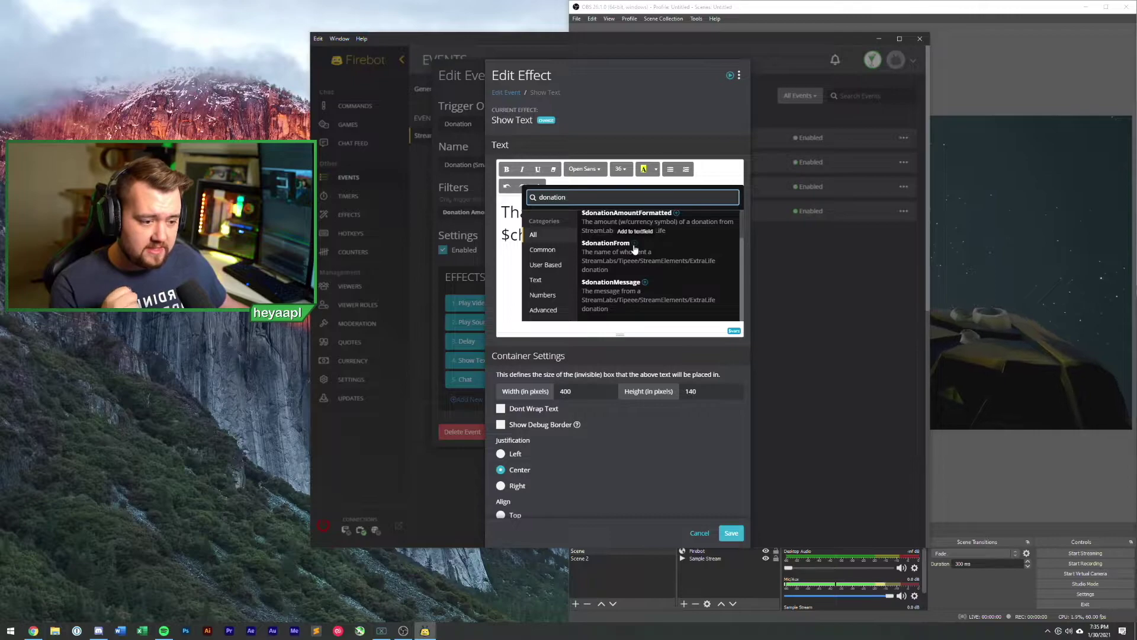
pyautogui.click(634, 245)
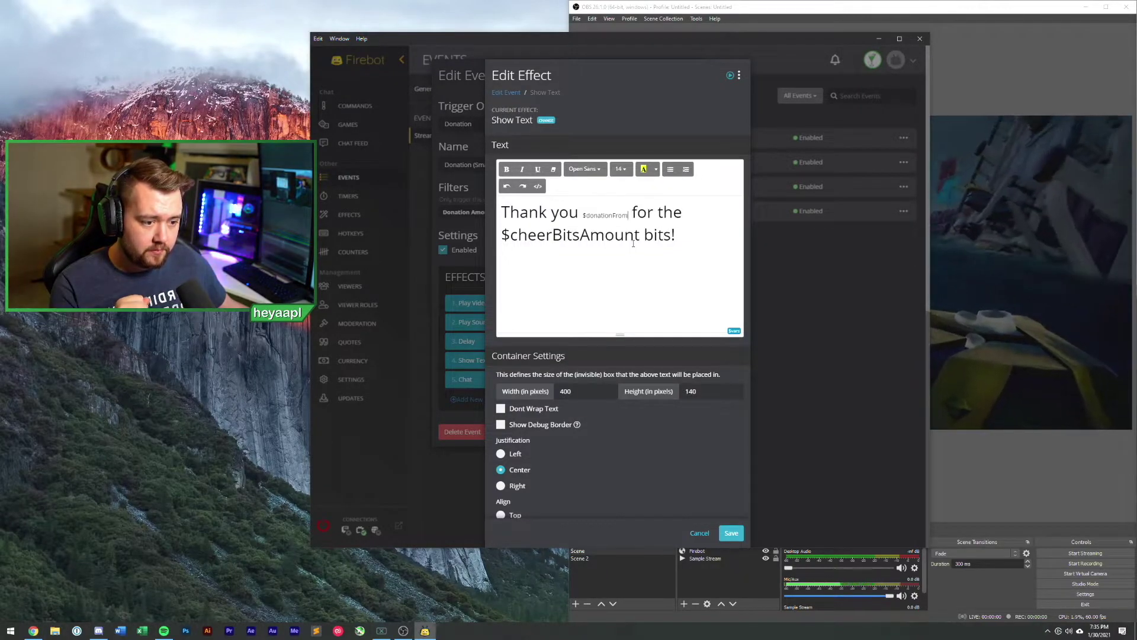
pyautogui.moveTo(628, 215); pyautogui.dragTo(583, 215)
pyautogui.click(621, 170)
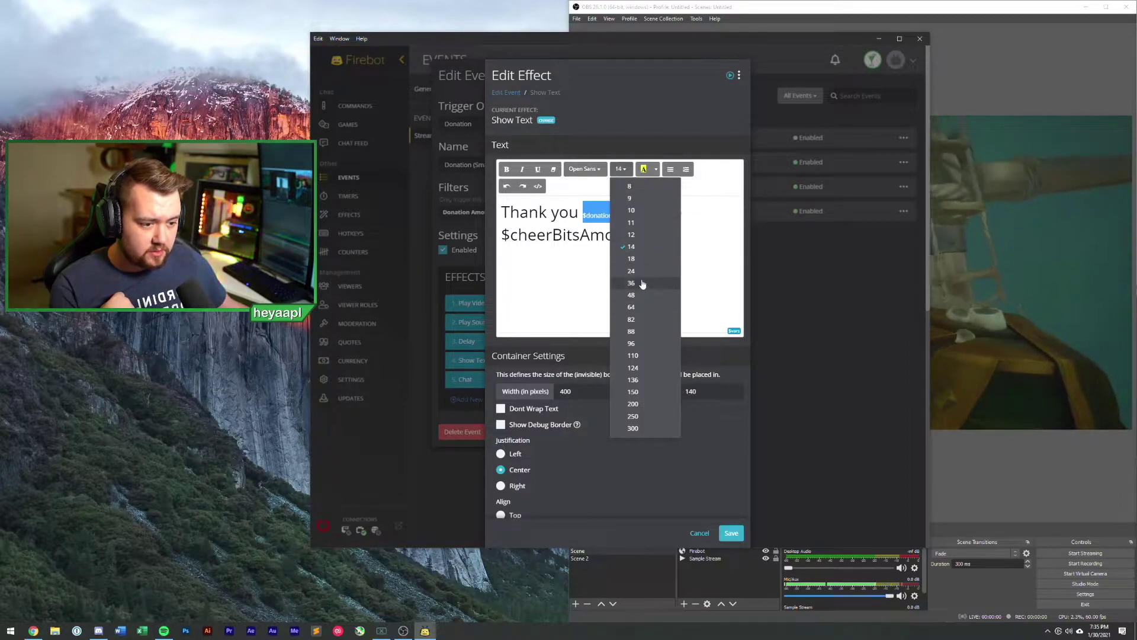
pyautogui.click(642, 285)
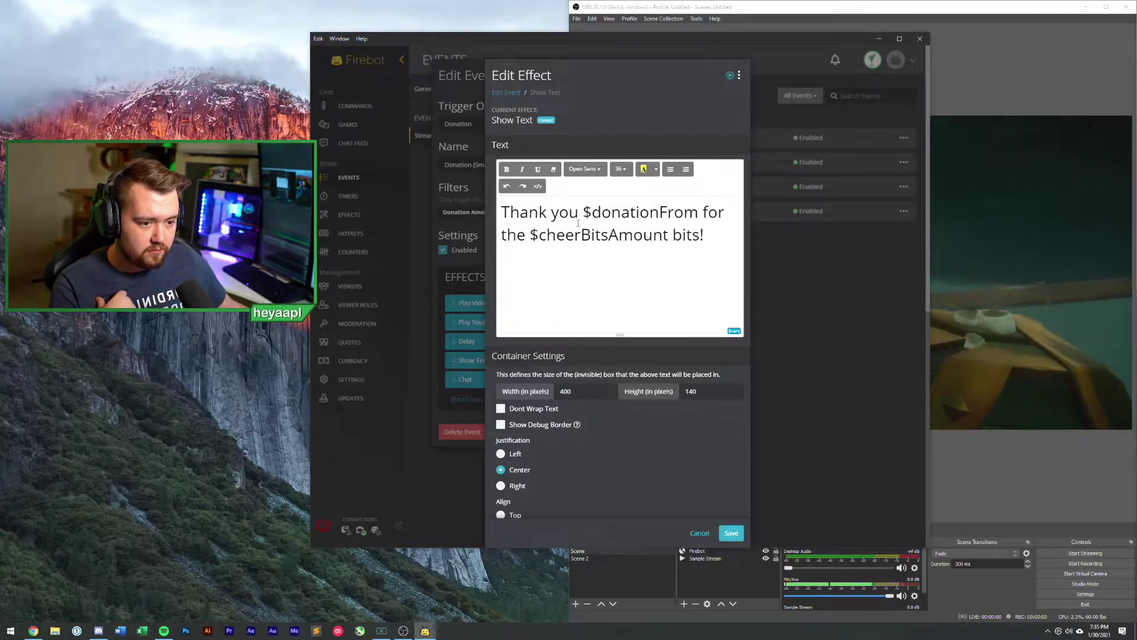
# Remove "$cheerBitsAmount bits" from the Show Text message and insert the $donationAmountFormatted variable.
pyautogui.moveTo(530, 235); pyautogui.dragTo(701, 235)
pyautogui.press('BackSpace')
pyautogui.click(680, 246)
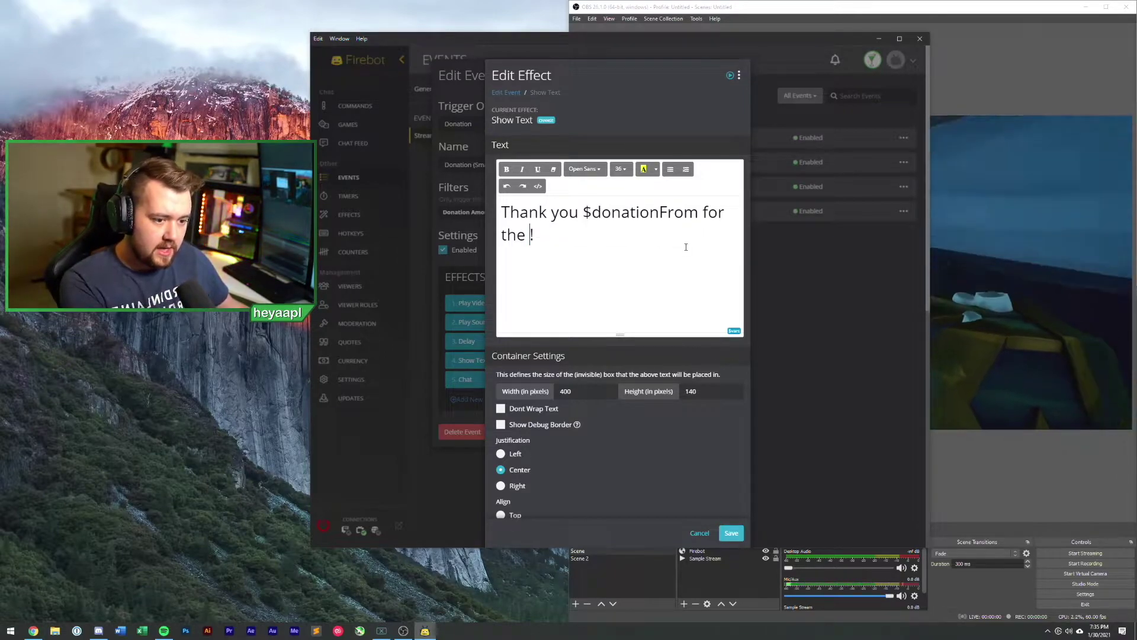
pyautogui.click(735, 330)
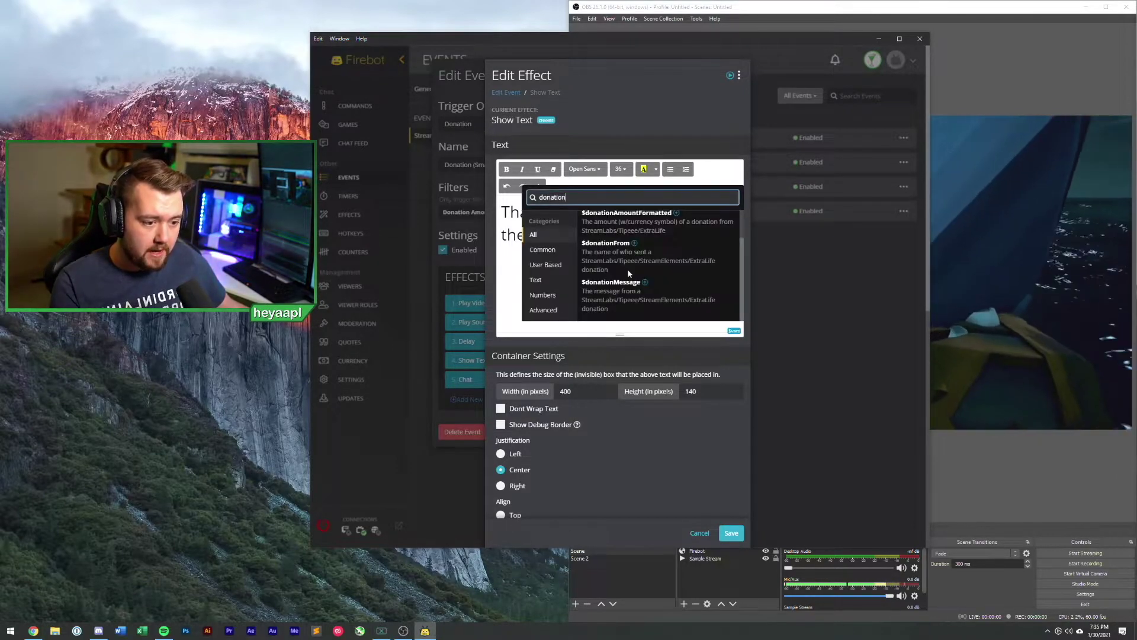
pyautogui.write('donation')
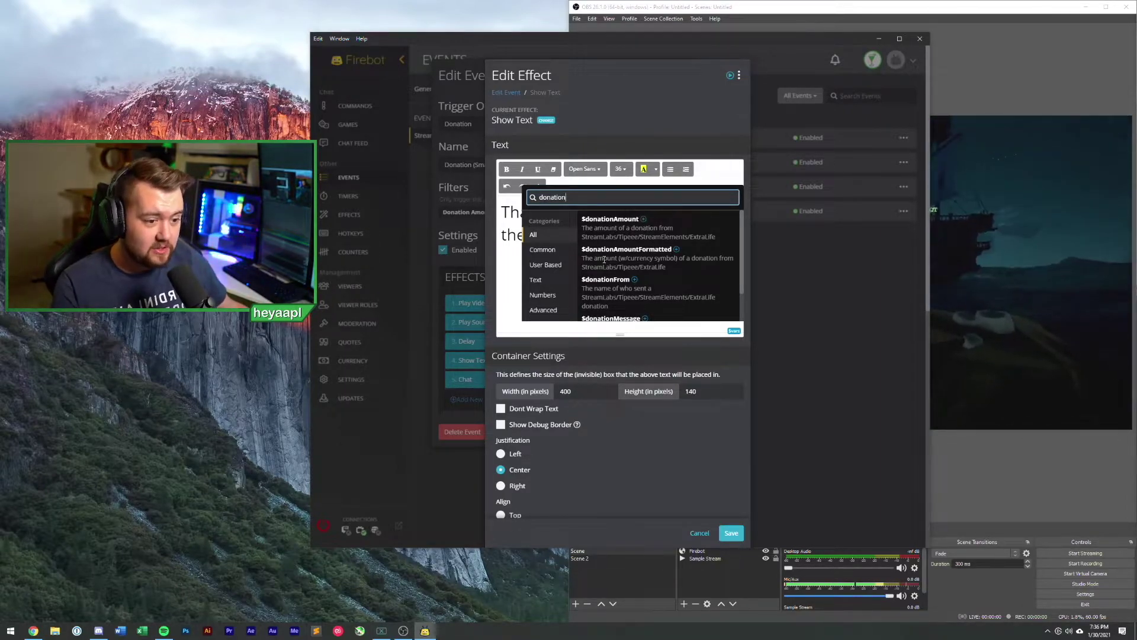
pyautogui.click(680, 256)
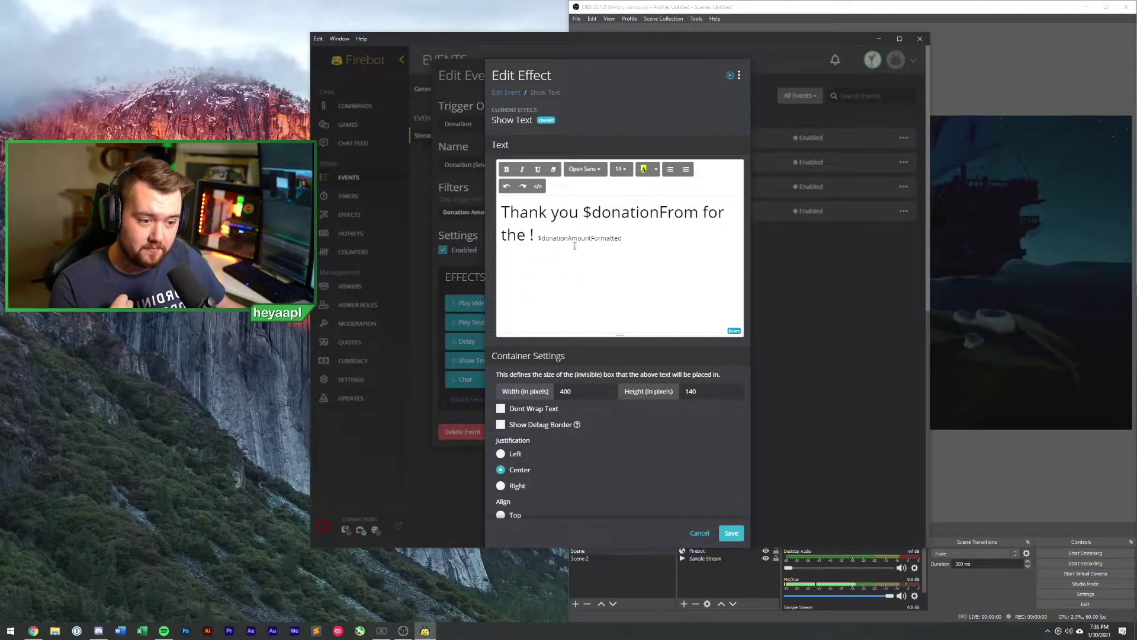
# Set the $donationAmountFormatted variable to font size 36 and move it before the exclamation mark.
pyautogui.moveTo(539, 236); pyautogui.dragTo(645, 245)
pyautogui.hotkey('ctrl', 'c')
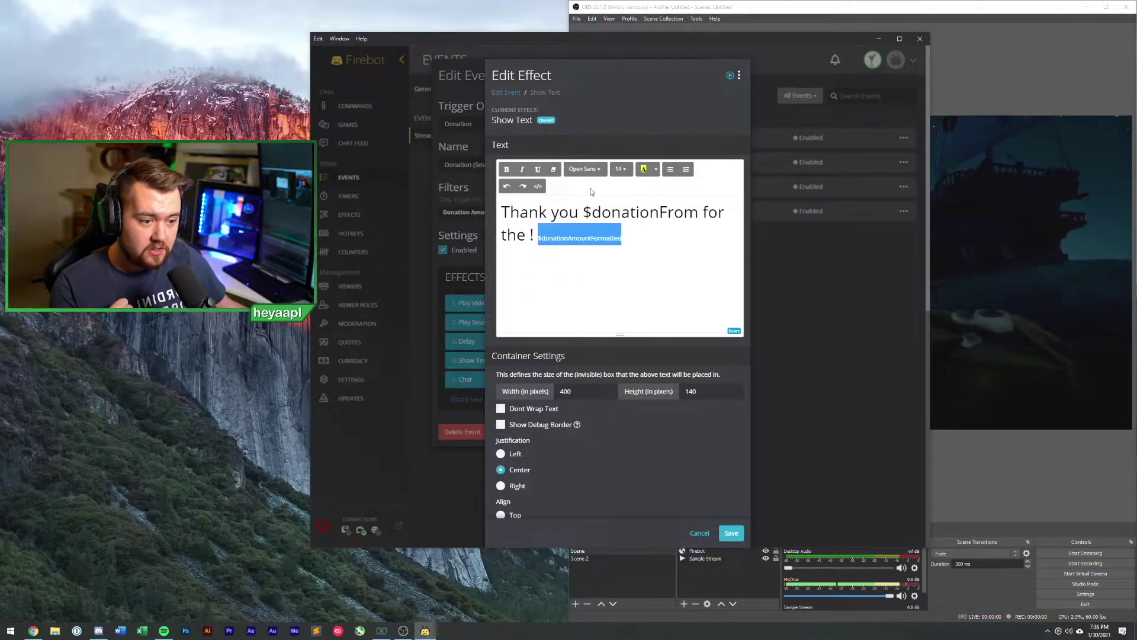
pyautogui.click(620, 169)
pyautogui.click(632, 284)
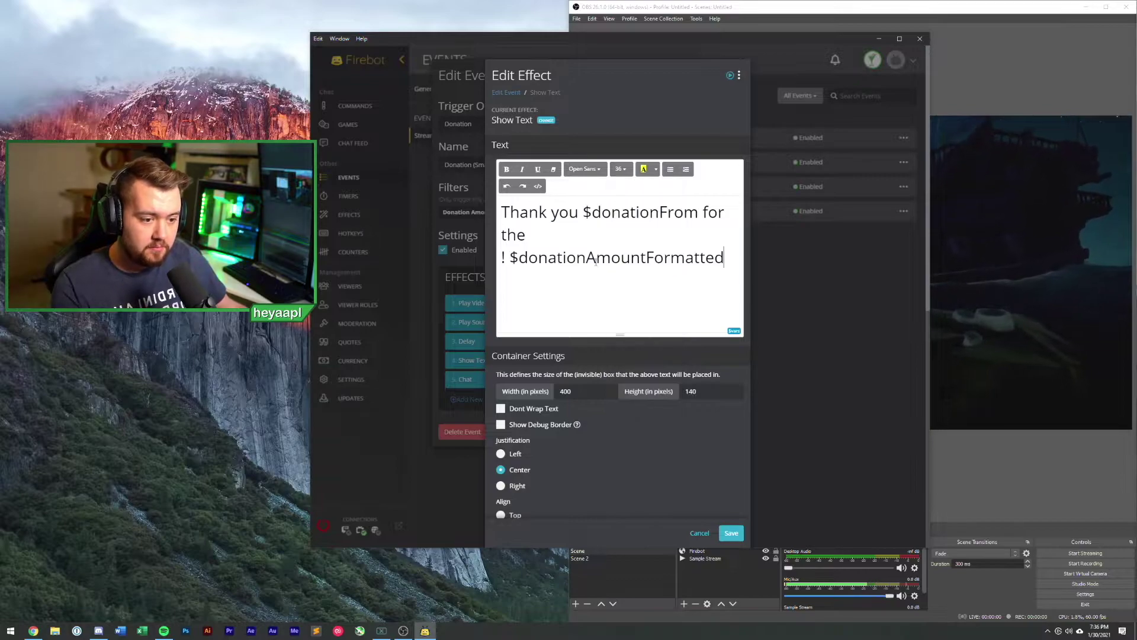
pyautogui.press('BackSpace')
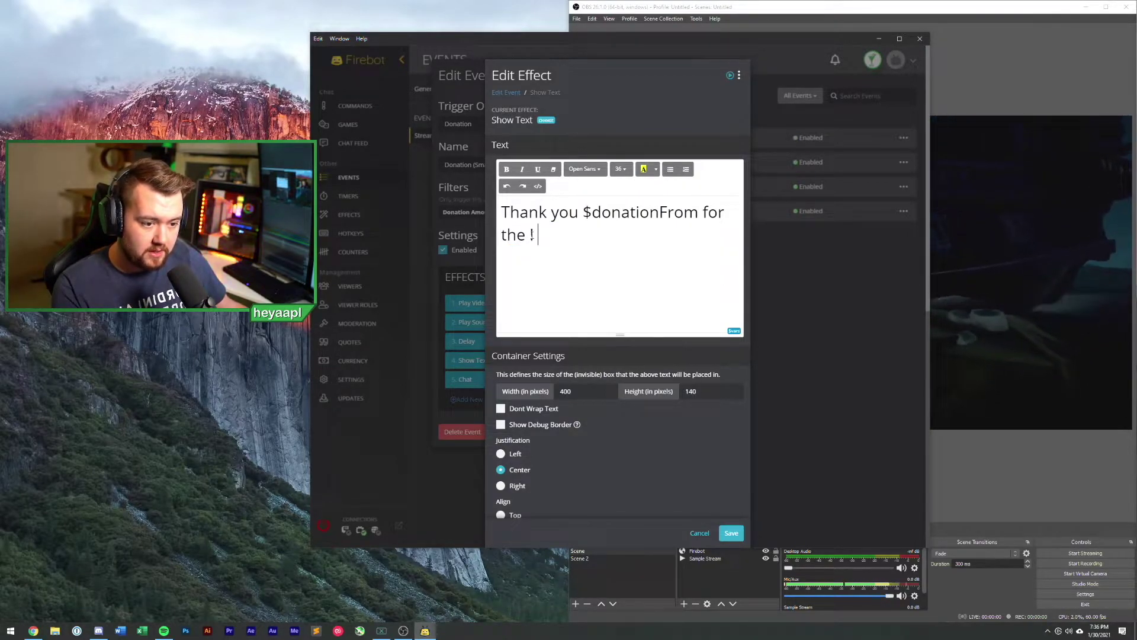
pyautogui.press('Left')
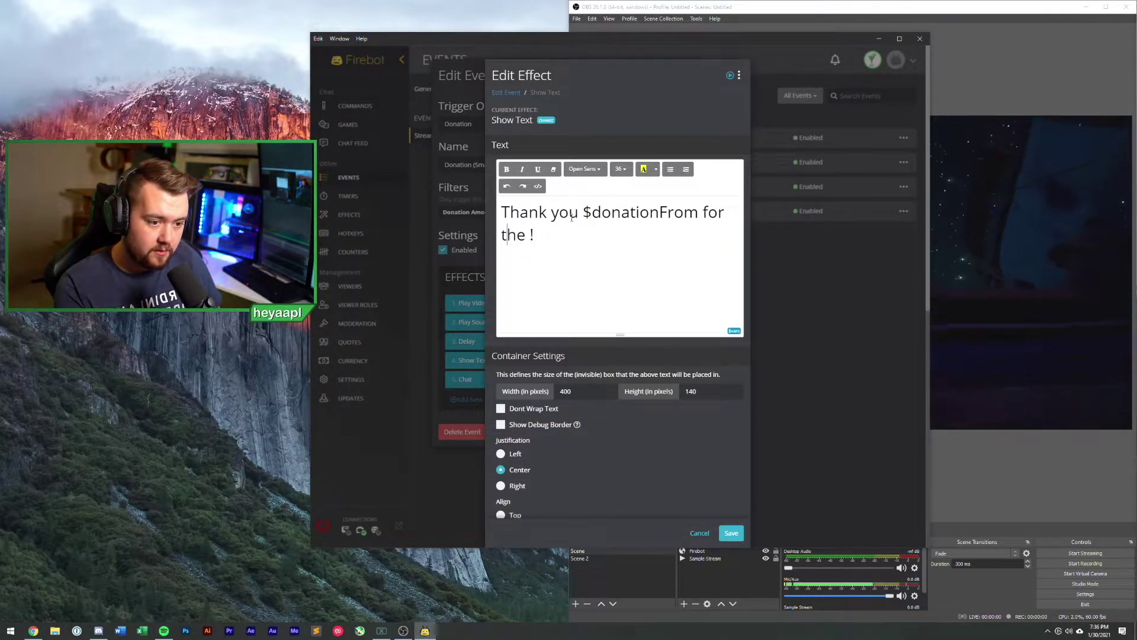
pyautogui.hotkey('ctrl', 'v')
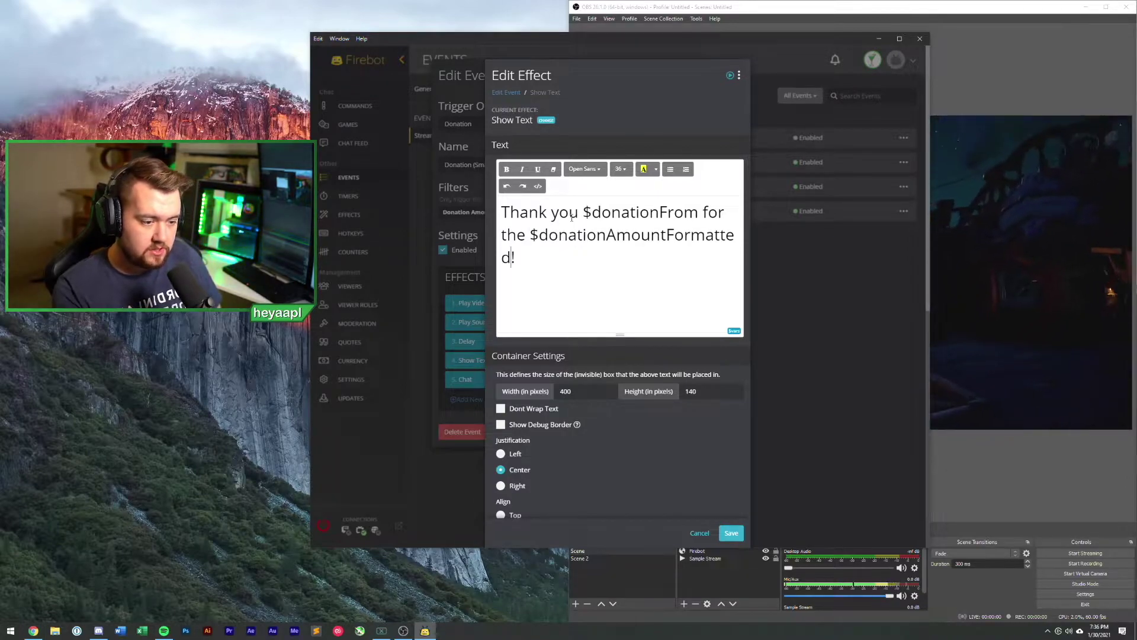
# Add the word "tip" between the donation amount and the exclamation mark, test the Show Text effect, and save it.
pyautogui.write('donat')
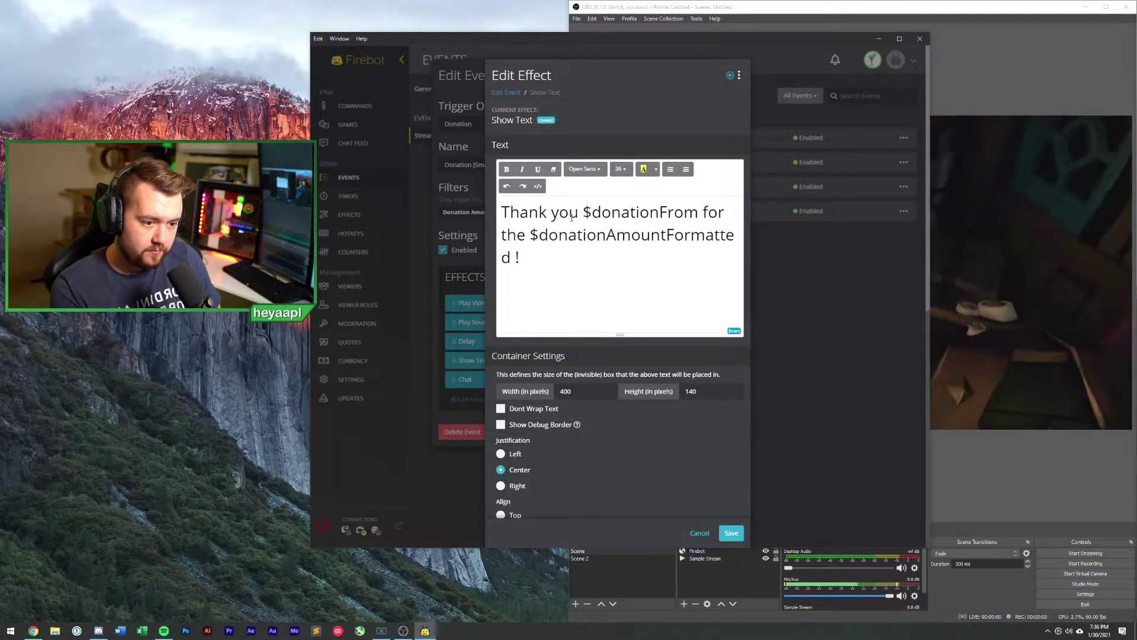
pyautogui.write('ion')
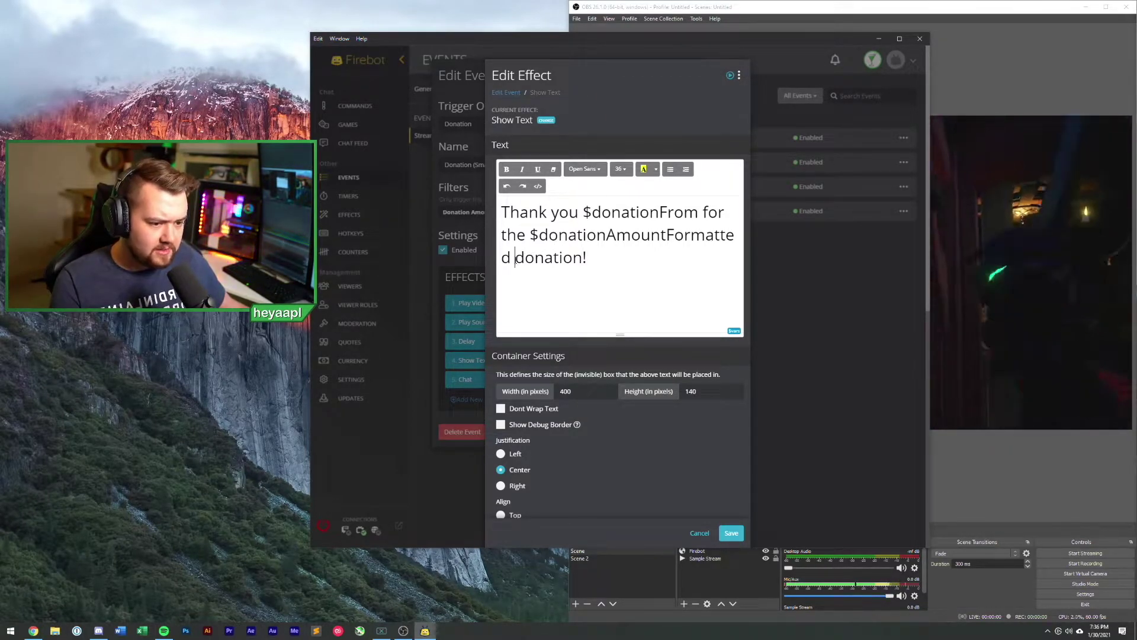
pyautogui.doubleClick(549, 255)
pyautogui.write('tip')
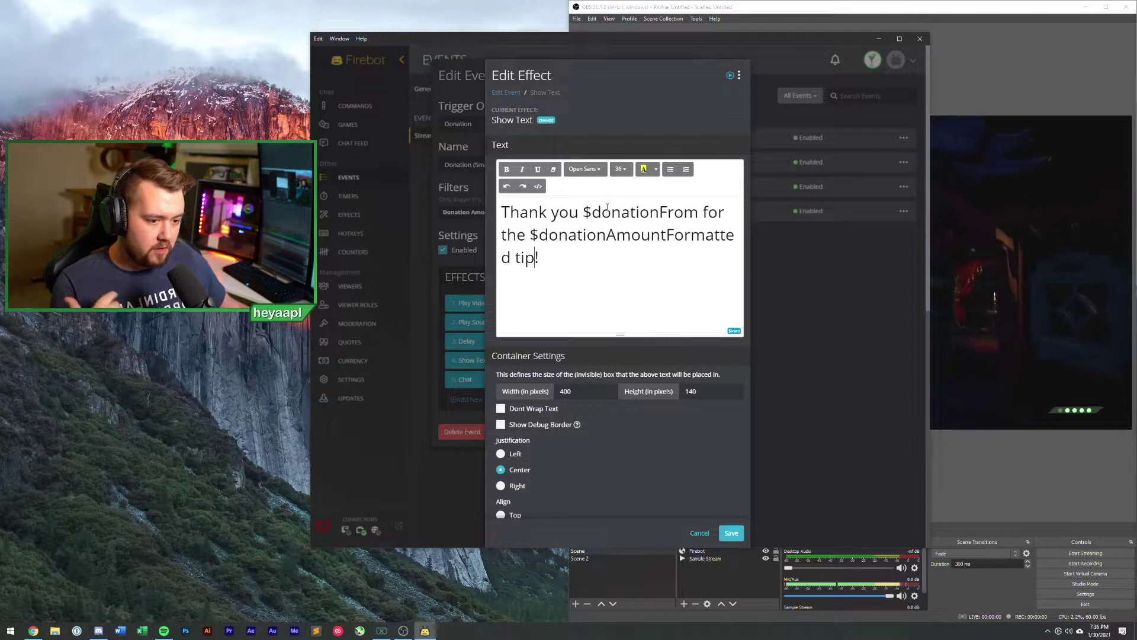
pyautogui.click(732, 76)
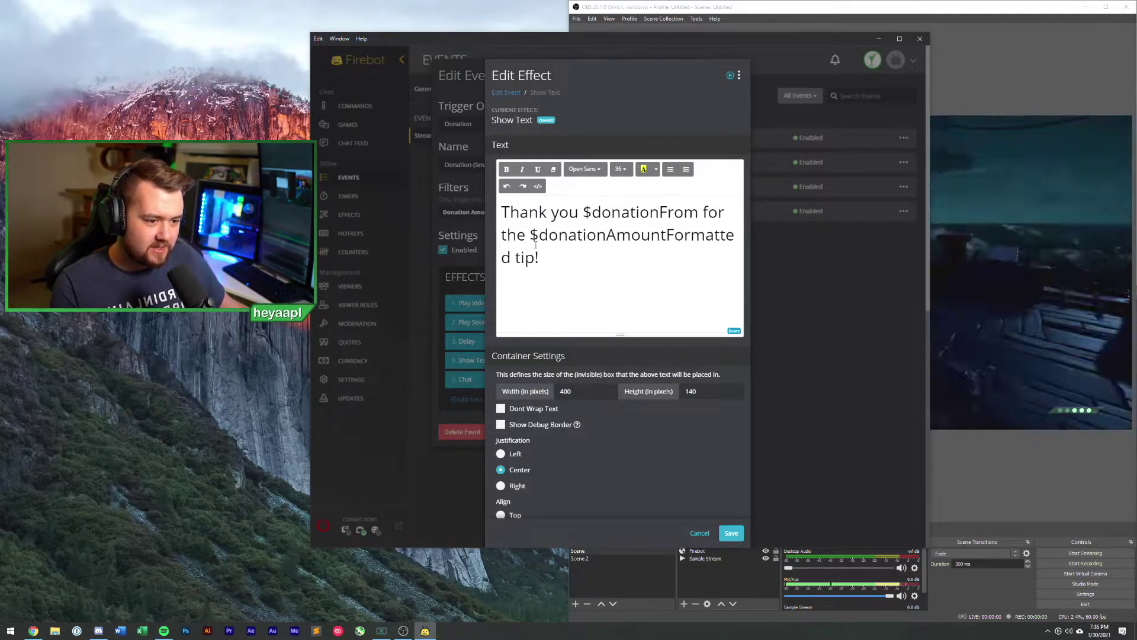
pyautogui.moveTo(560, 261); pyautogui.dragTo(530, 234)
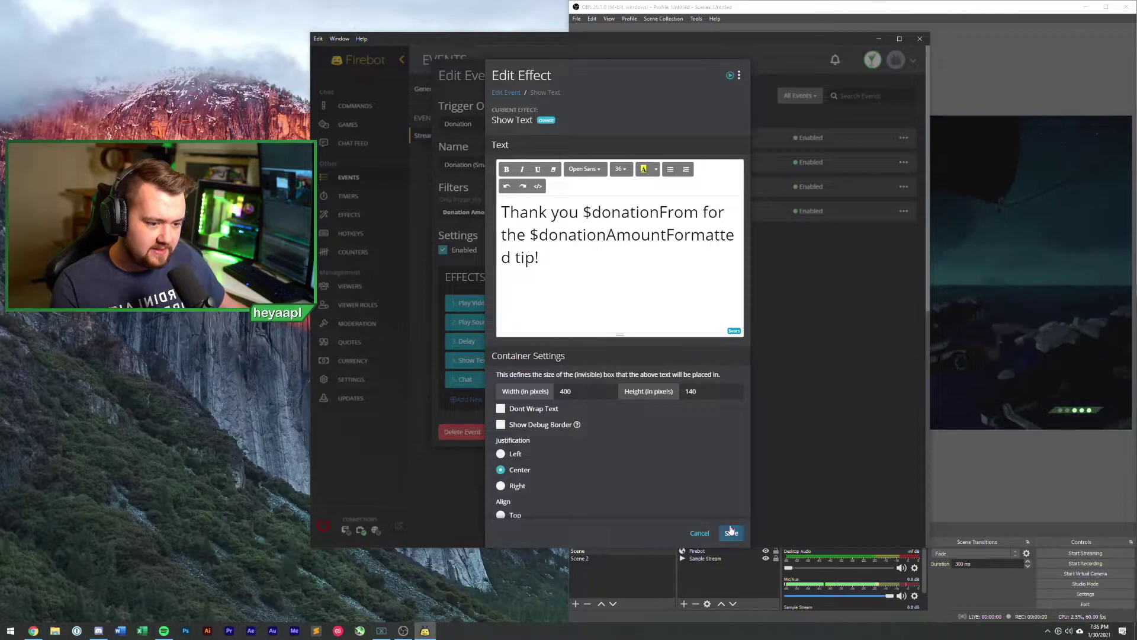
pyautogui.click(731, 531)
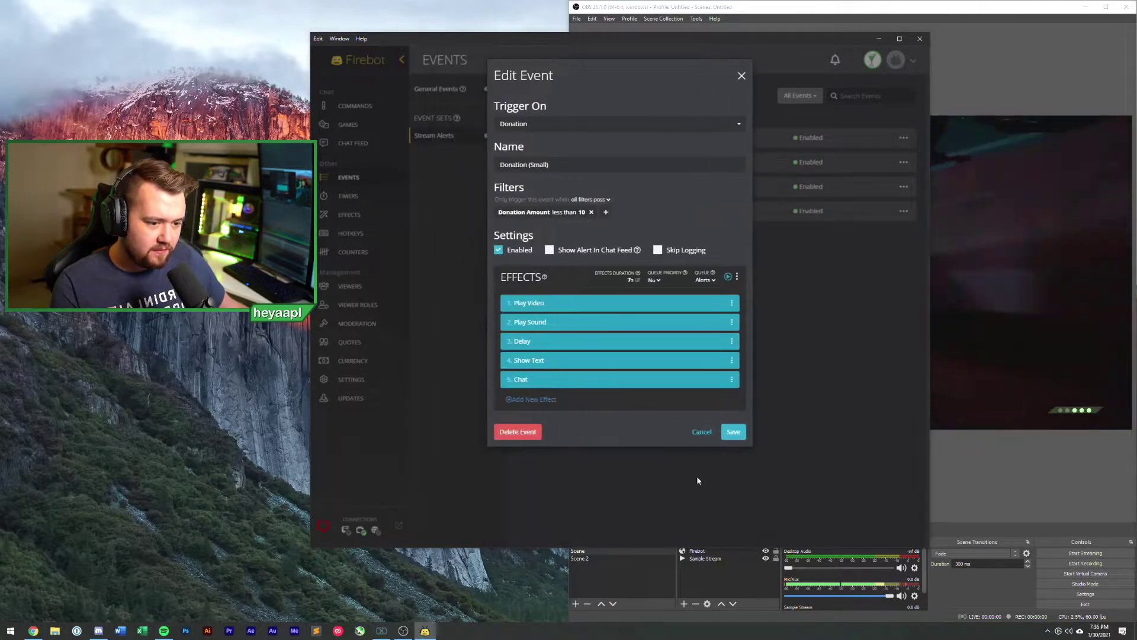
# In the Chat effect's message, replace $user with the $donationFrom variable.
pyautogui.click(563, 379)
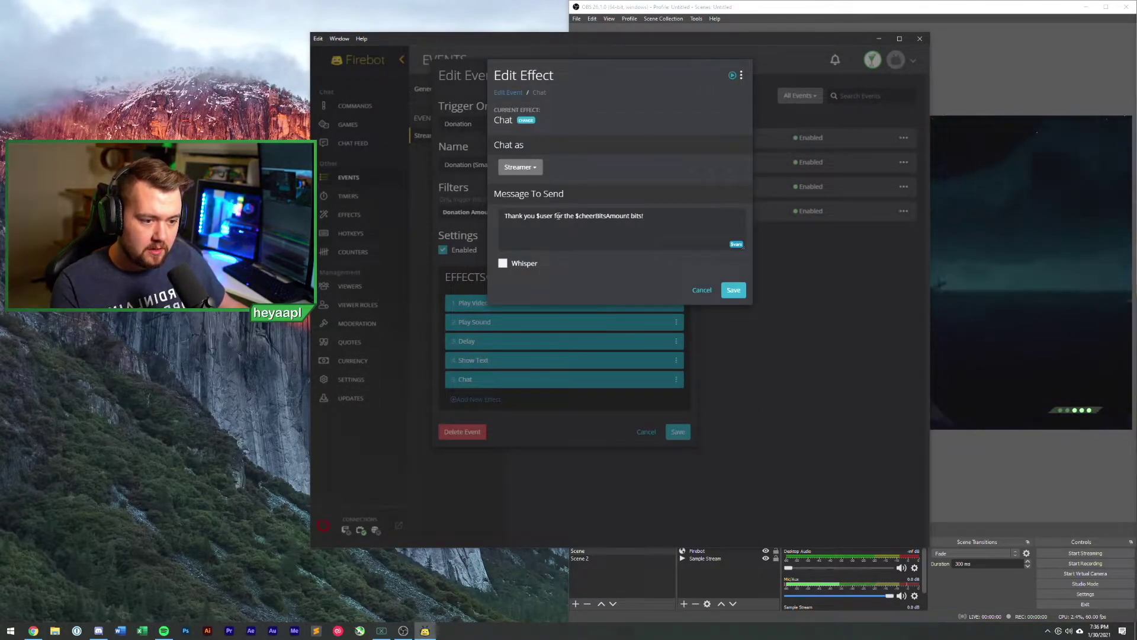
pyautogui.doubleClick(554, 217)
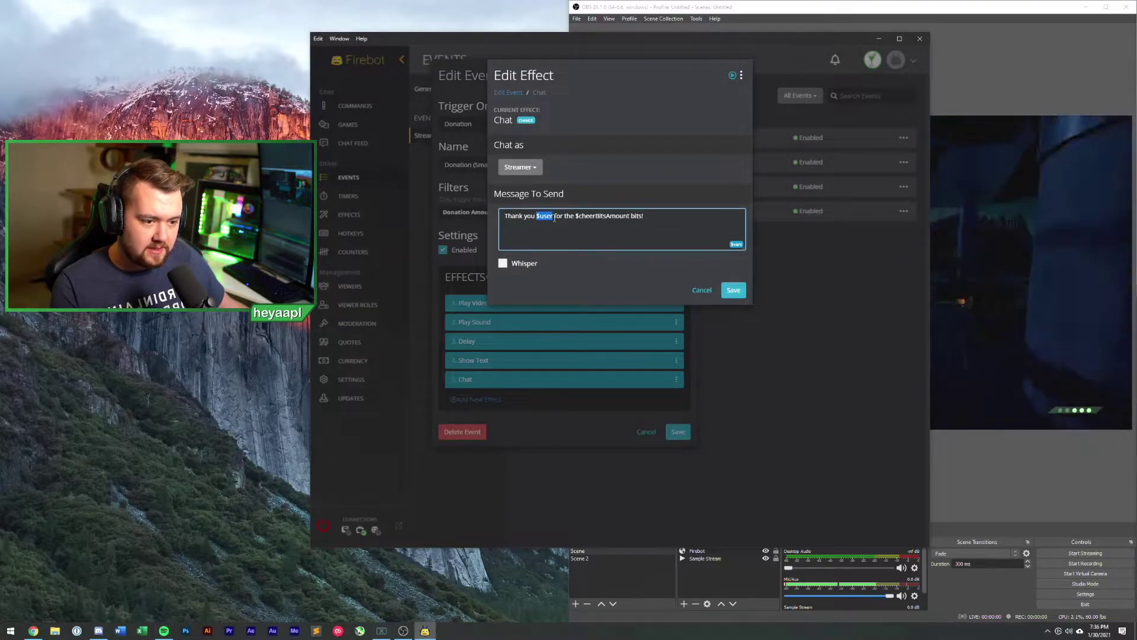
pyautogui.click(736, 244)
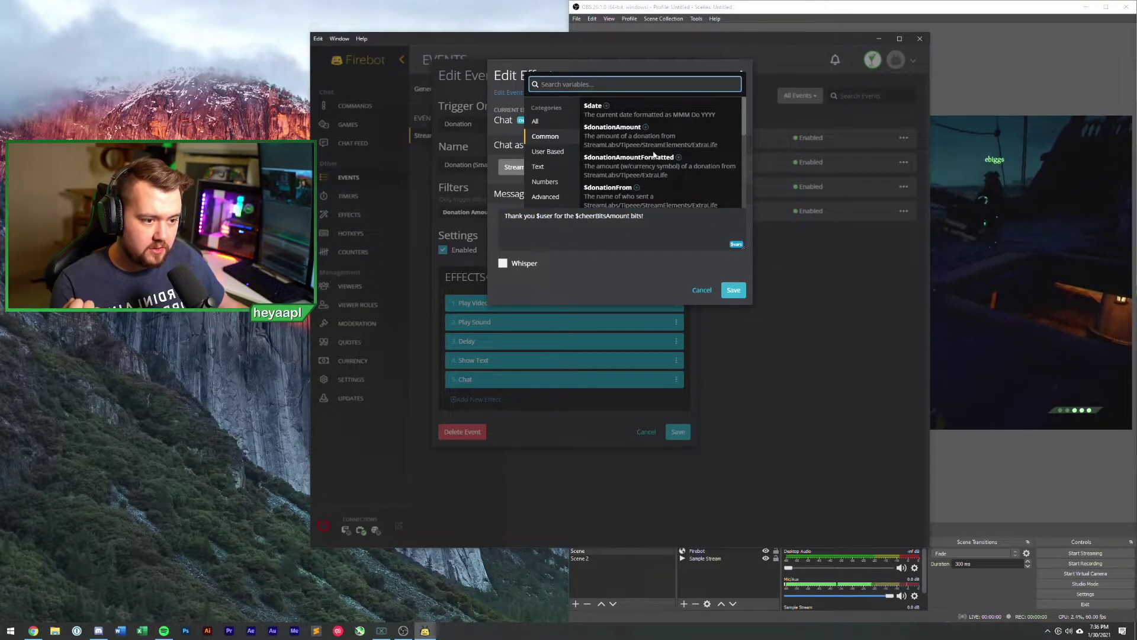
pyautogui.click(608, 187)
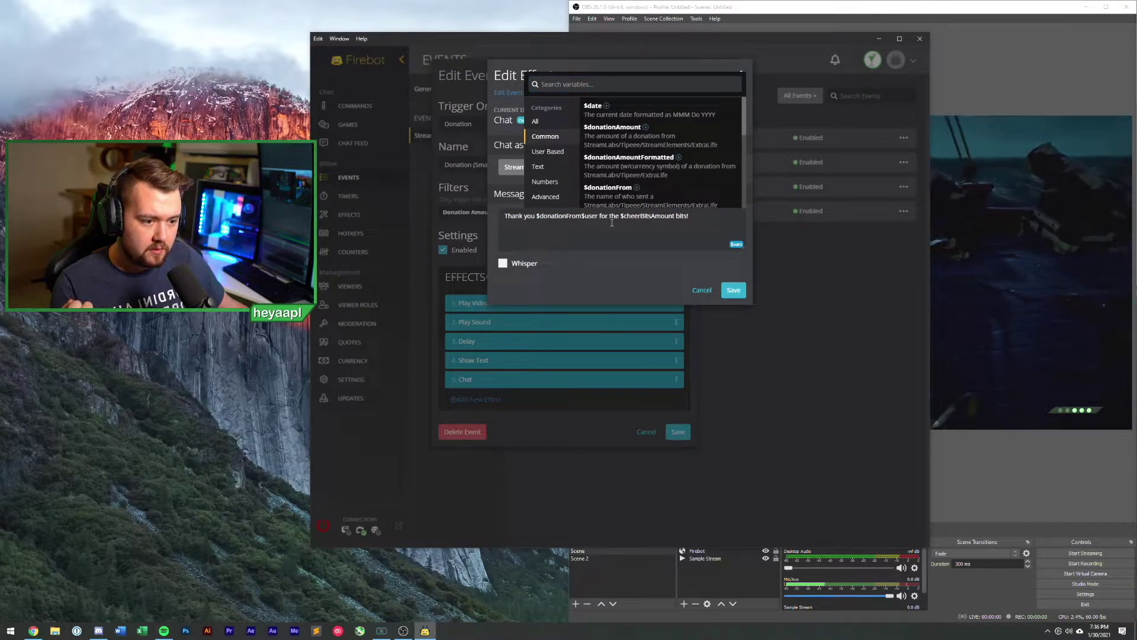
pyautogui.click(666, 249)
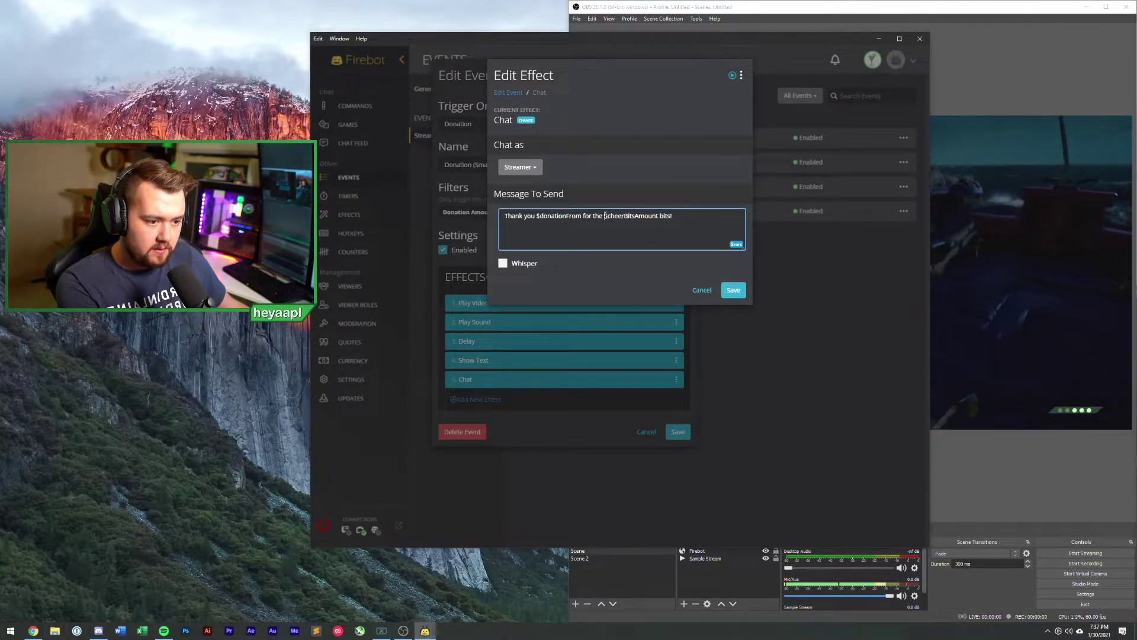
# Replace "$cheerBitsAmount bits" with "$donationAmountFormatted tip" in the chat message, and save both the effect and the event.
pyautogui.moveTo(656, 214); pyautogui.dragTo(670, 215)
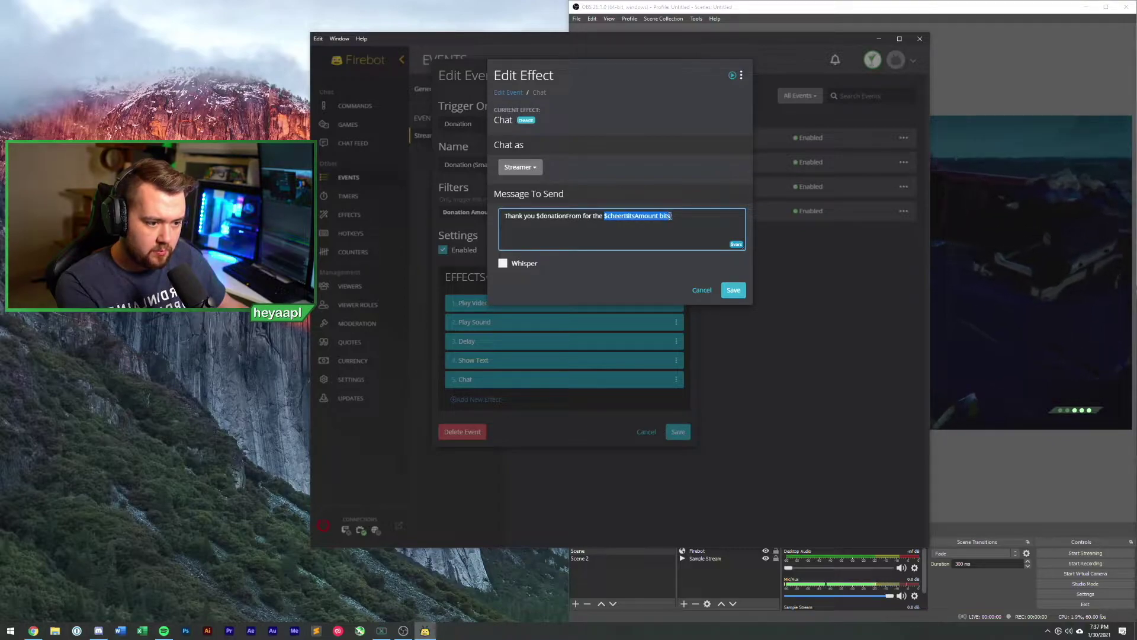
pyautogui.write('tip')
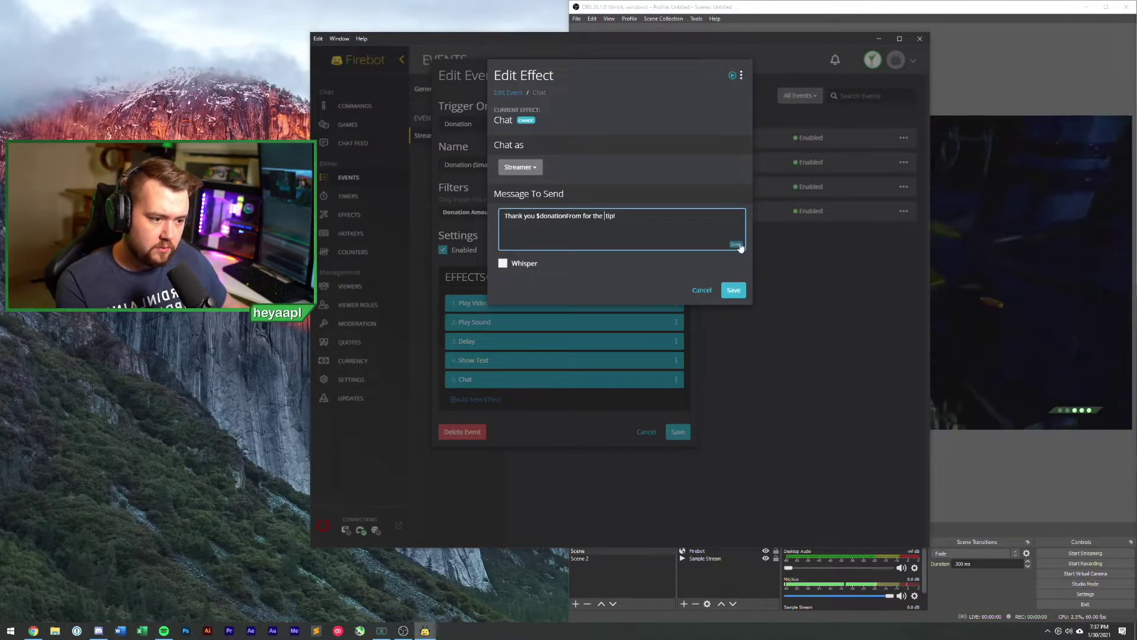
pyautogui.click(736, 245)
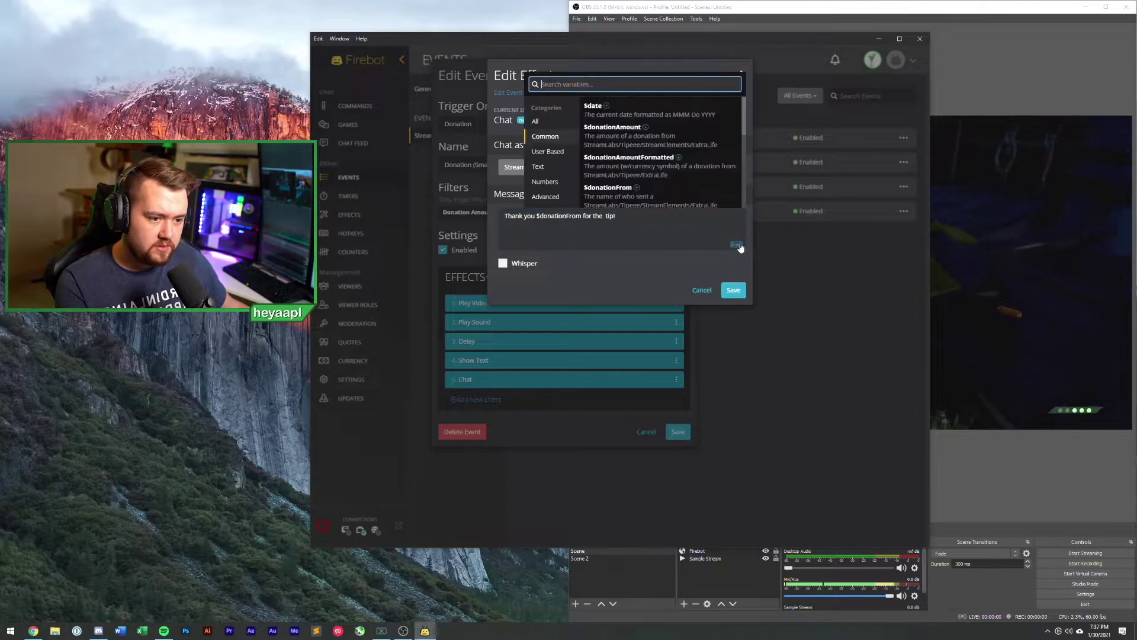
pyautogui.click(678, 158)
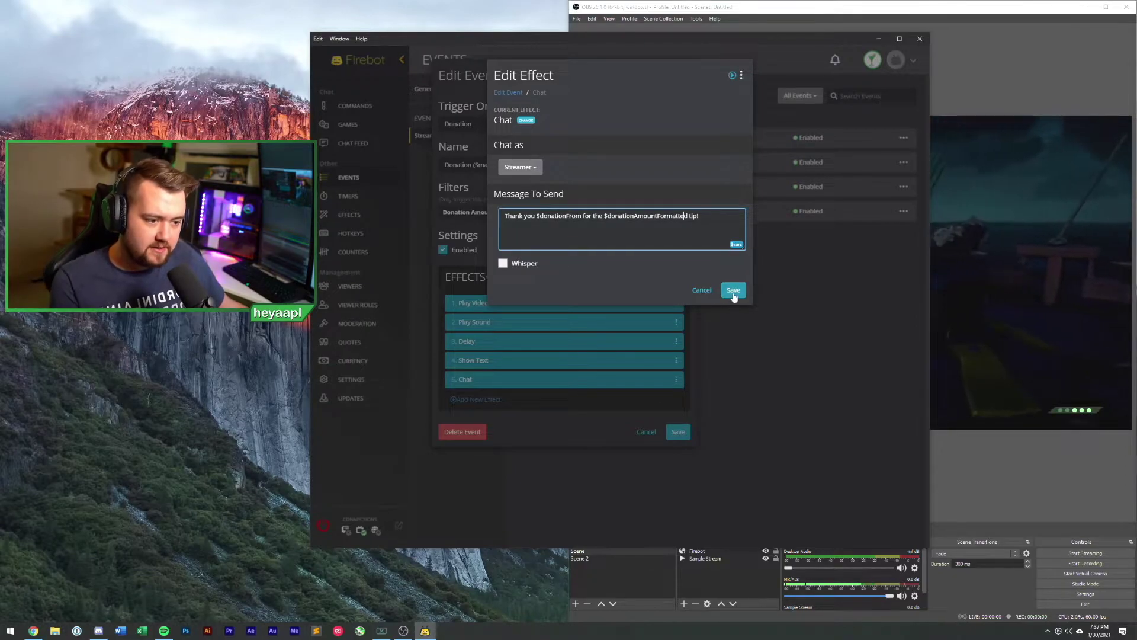
pyautogui.click(734, 291)
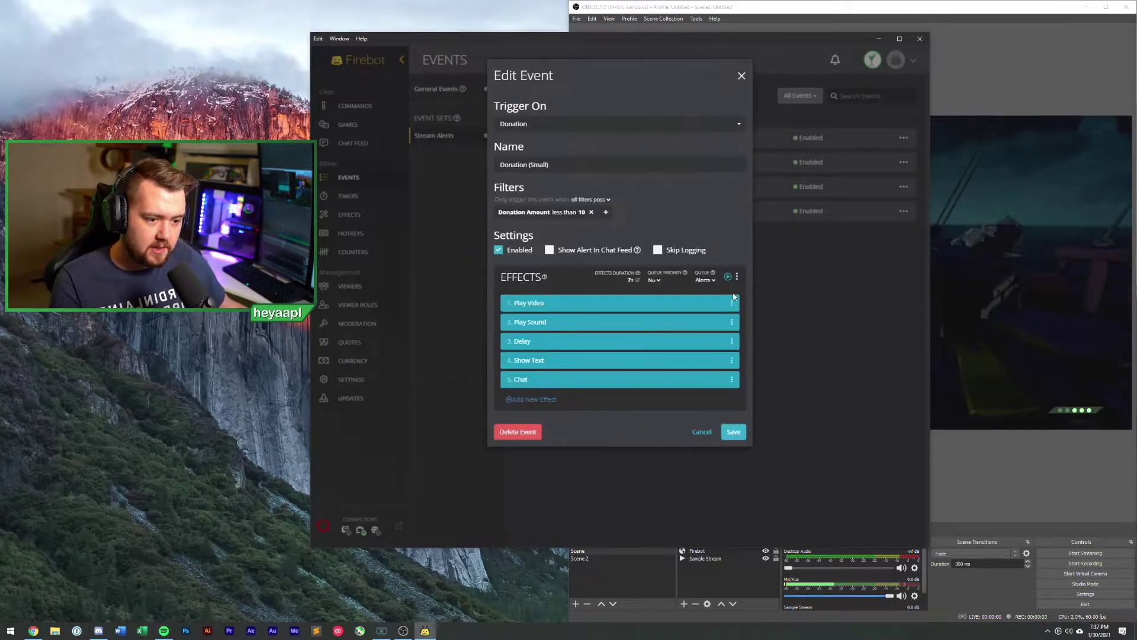
pyautogui.click(733, 432)
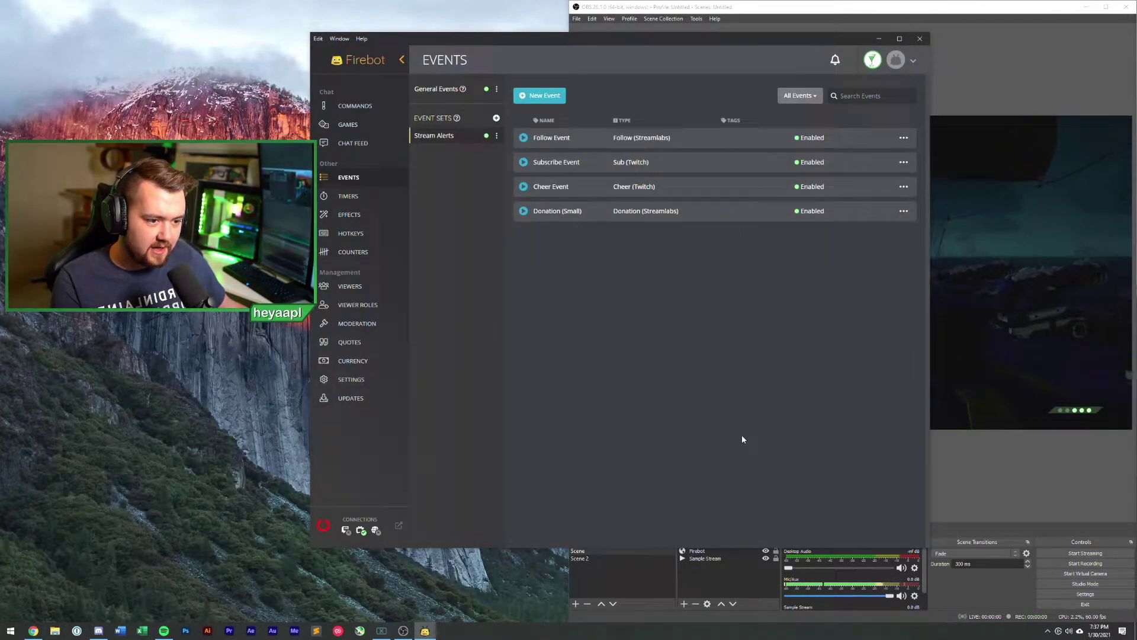
# Check the Streamlabs integration among the connections, and connect all sidebar-controlled services.
pyautogui.click(396, 529)
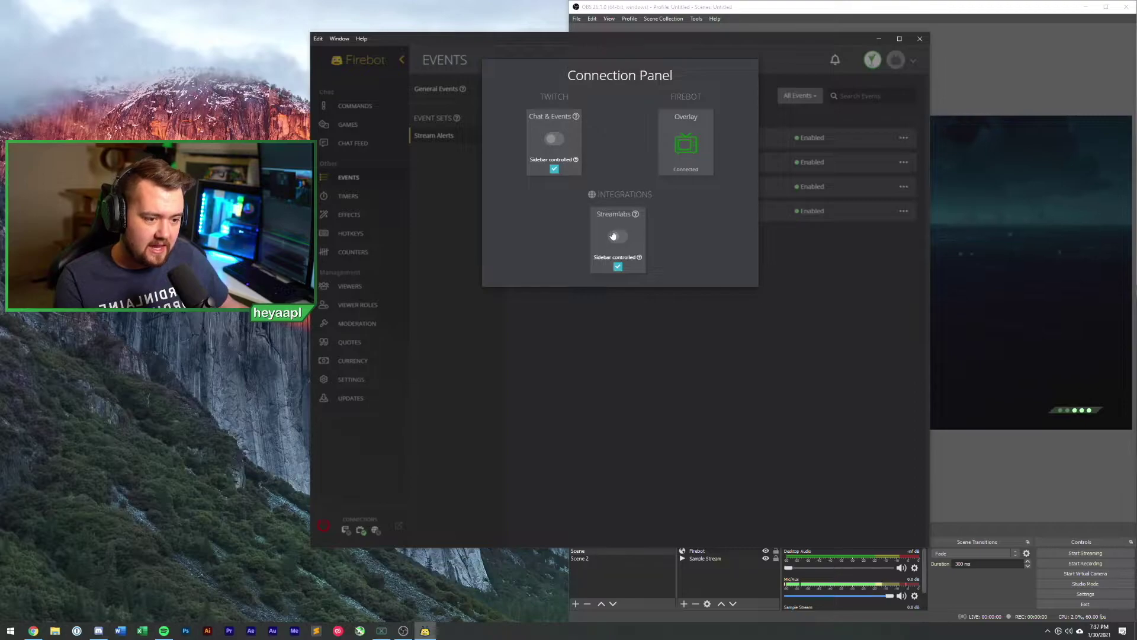
pyautogui.click(808, 177)
pyautogui.click(330, 527)
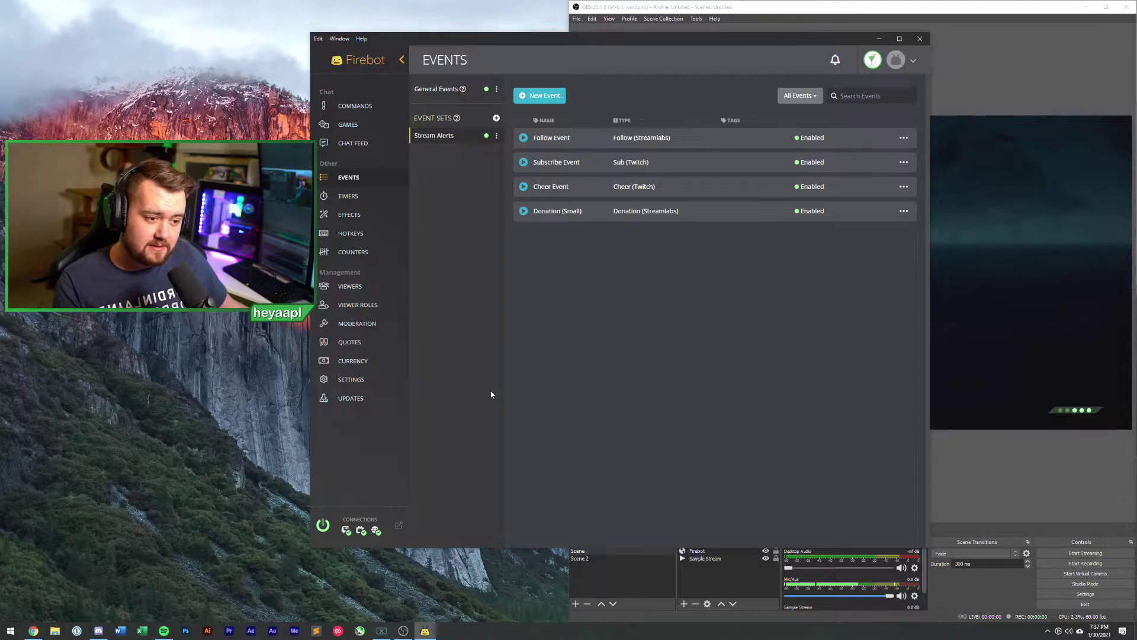
# Duplicate the Donation (Small) event and rename the copy as Donation (Large).
pyautogui.click(903, 212)
pyautogui.click(874, 252)
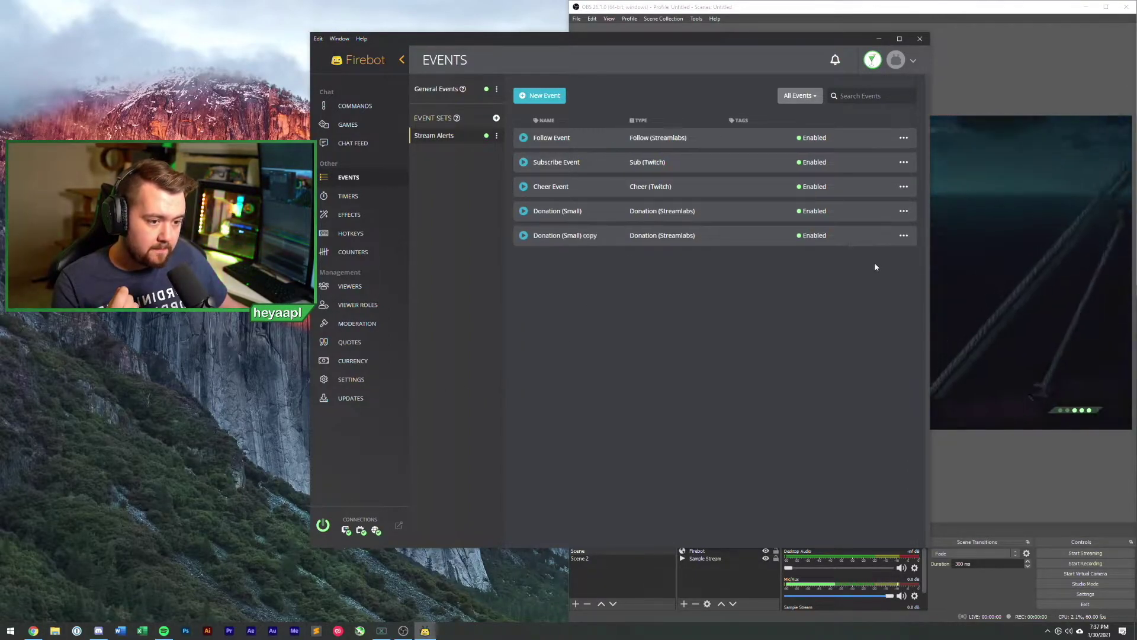
pyautogui.click(902, 237)
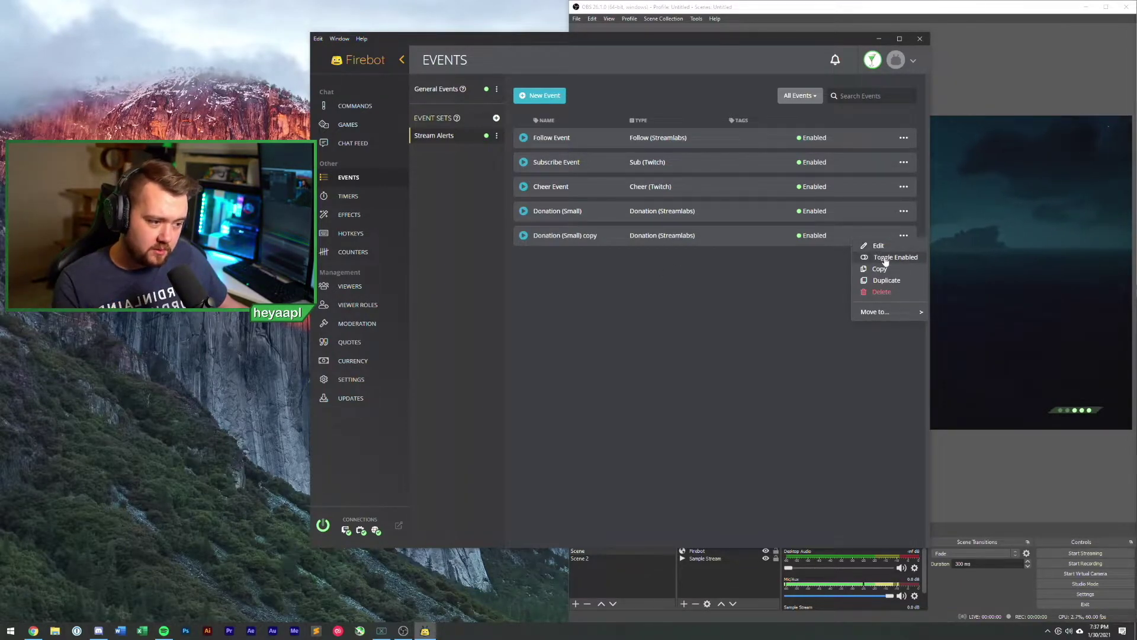
pyautogui.click(880, 246)
pyautogui.click(533, 164)
pyautogui.doubleClick(536, 165)
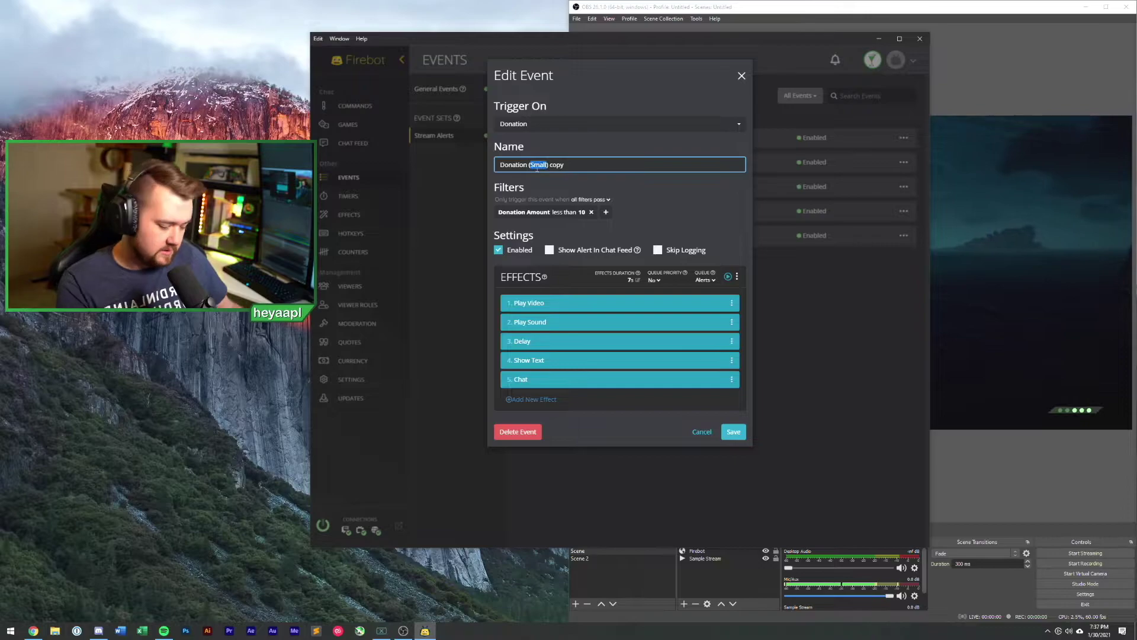
pyautogui.write('Large')
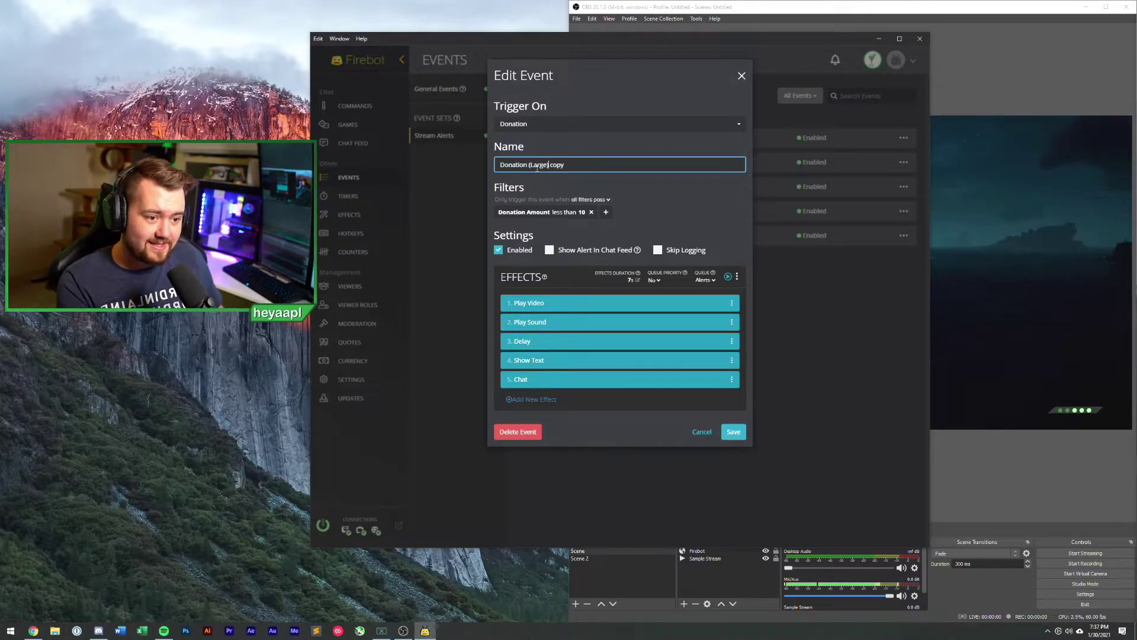
# Change the large donation event's filter to Donation Amount greater than 10 and save the filter.
pyautogui.click(533, 212)
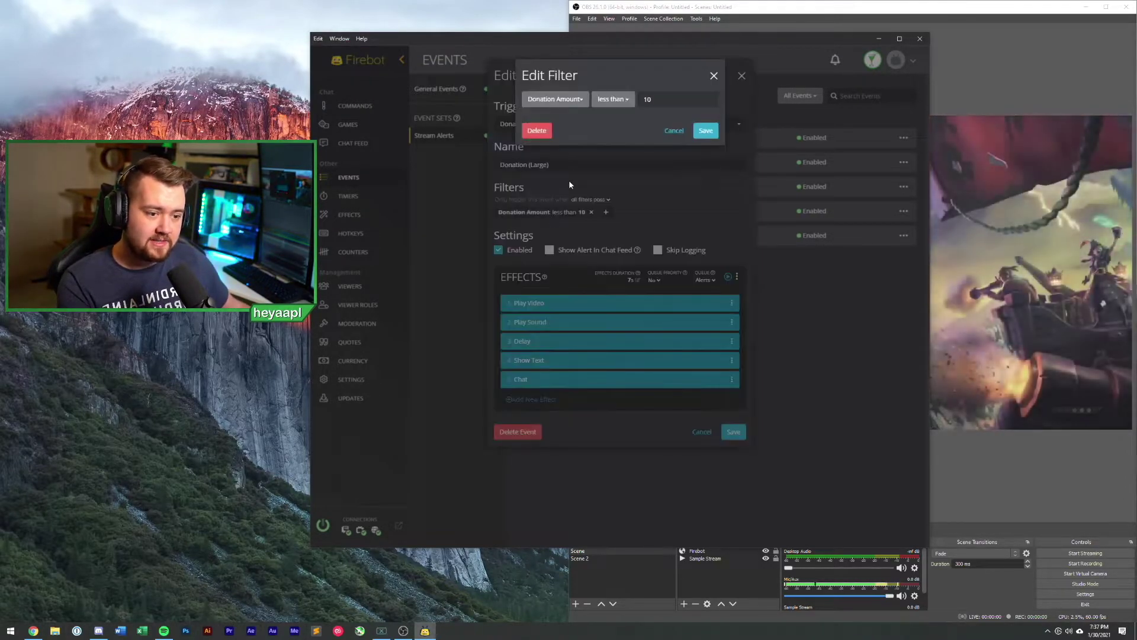
pyautogui.click(614, 104)
pyautogui.click(616, 145)
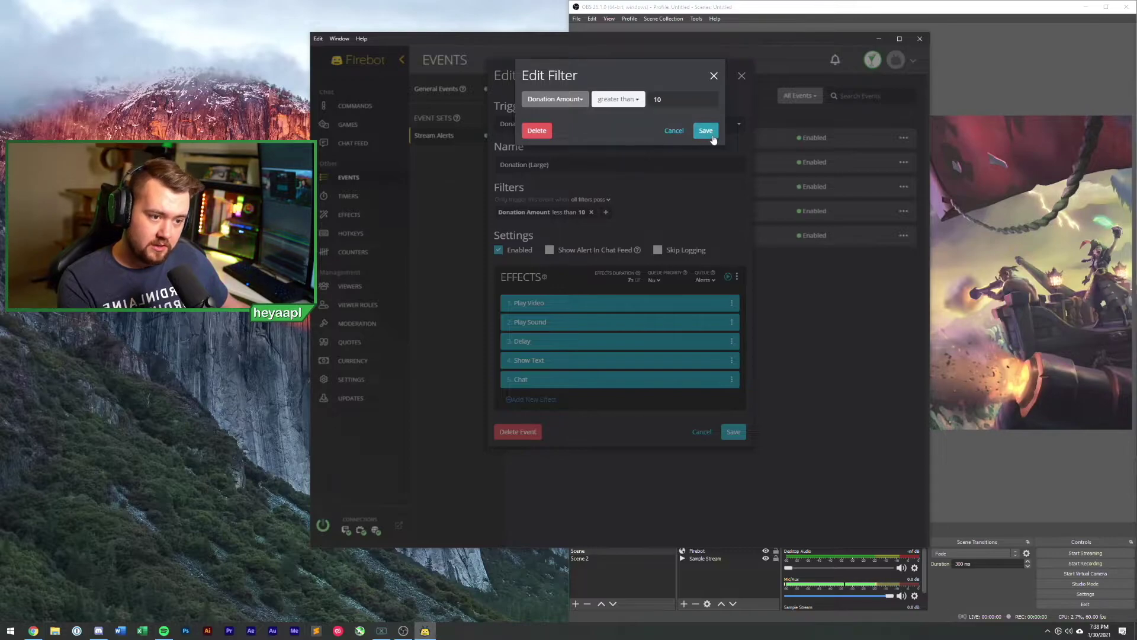
pyautogui.click(706, 131)
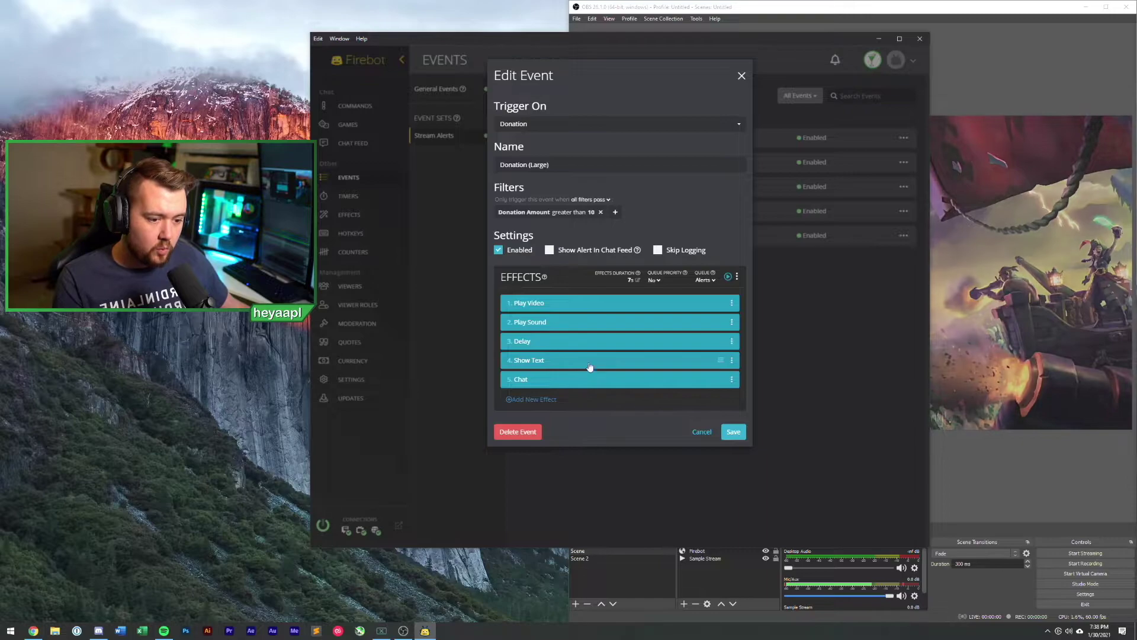
# Set the Play Sound effect of the large donation event to the Donation_Large sound file and save the effect.
pyautogui.click(570, 325)
pyautogui.click(517, 203)
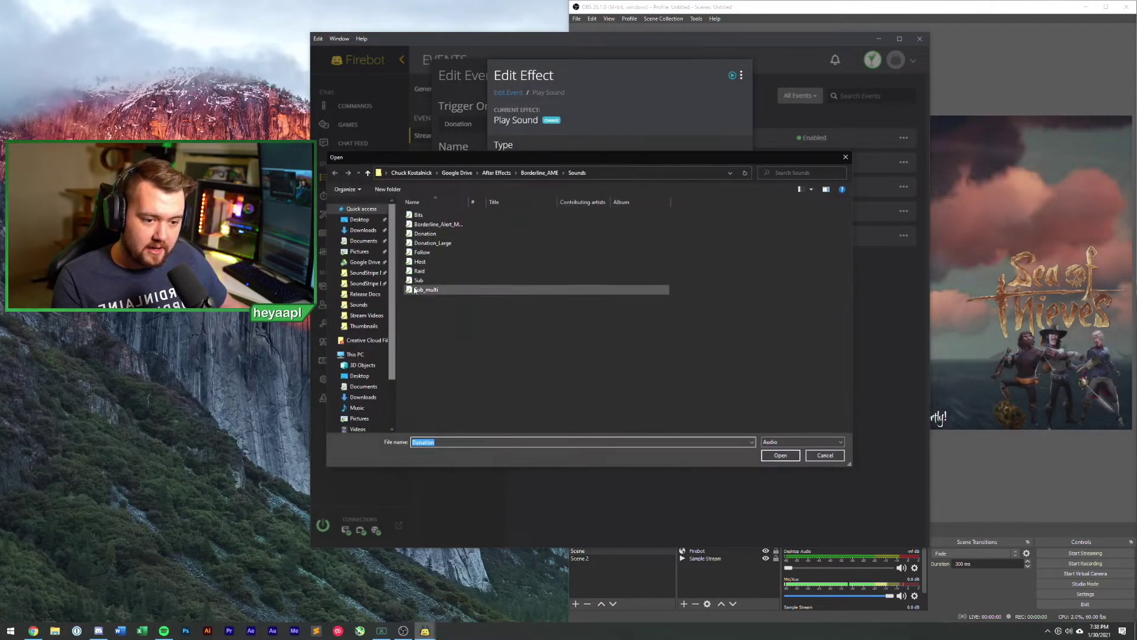
pyautogui.doubleClick(432, 243)
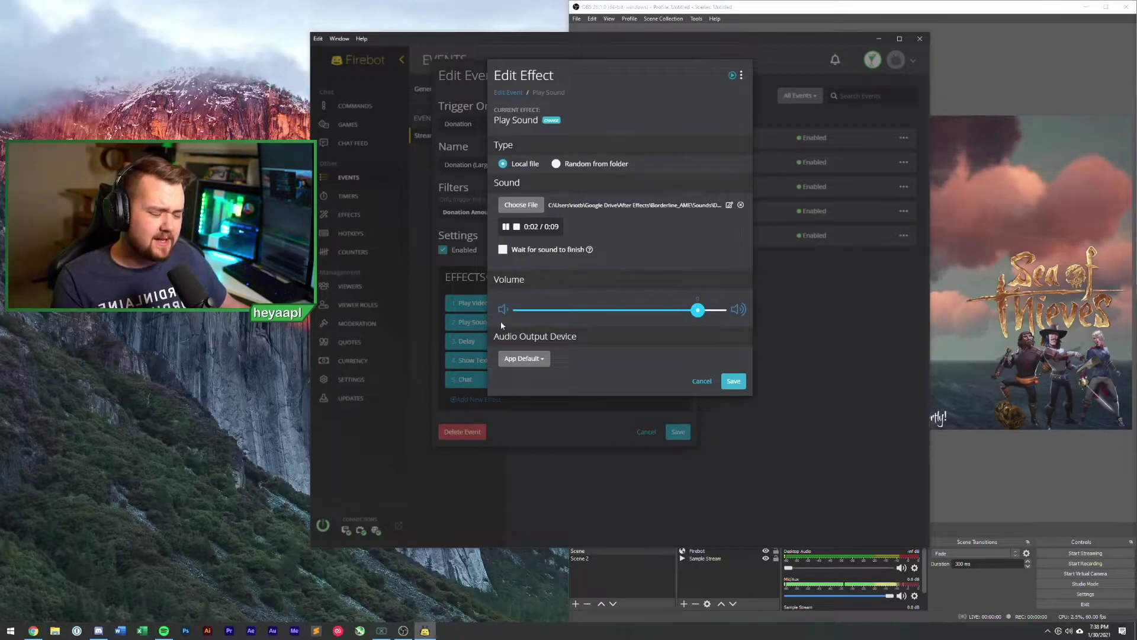
pyautogui.click(739, 385)
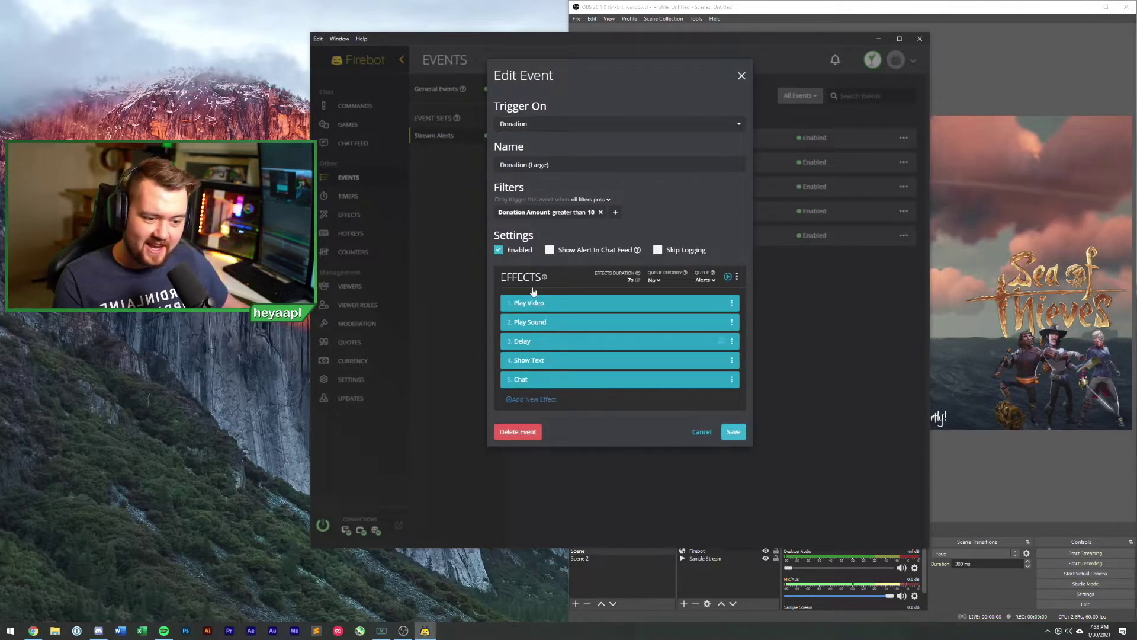
# Check the Chat effect's message in the large donation event, and save the effect and the event.
pyautogui.click(606, 384)
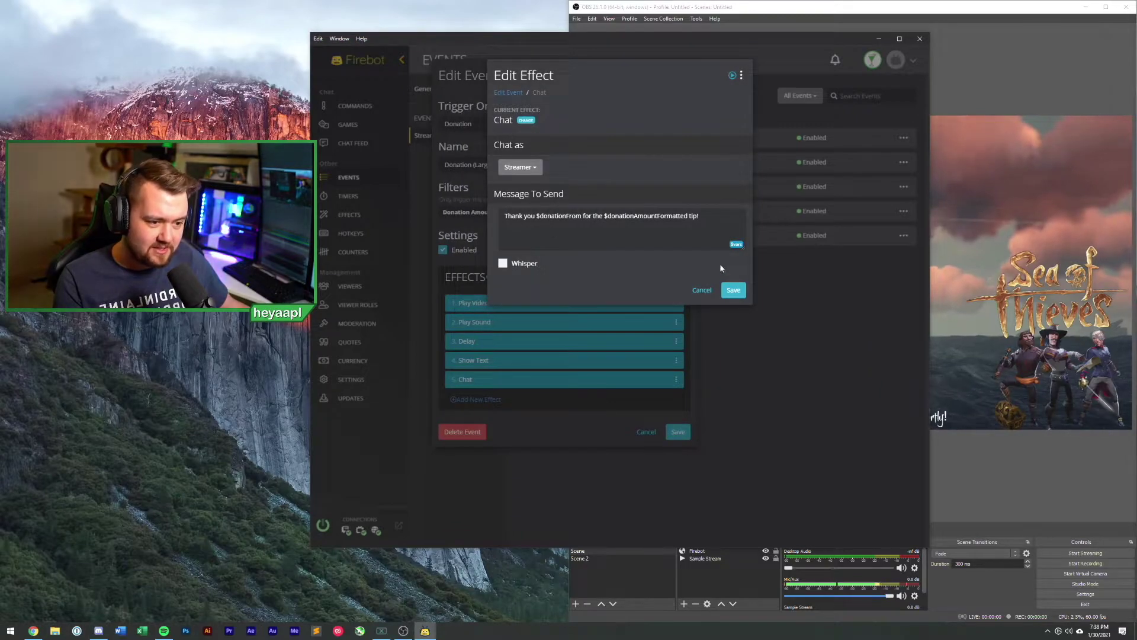
pyautogui.click(733, 290)
pyautogui.click(732, 432)
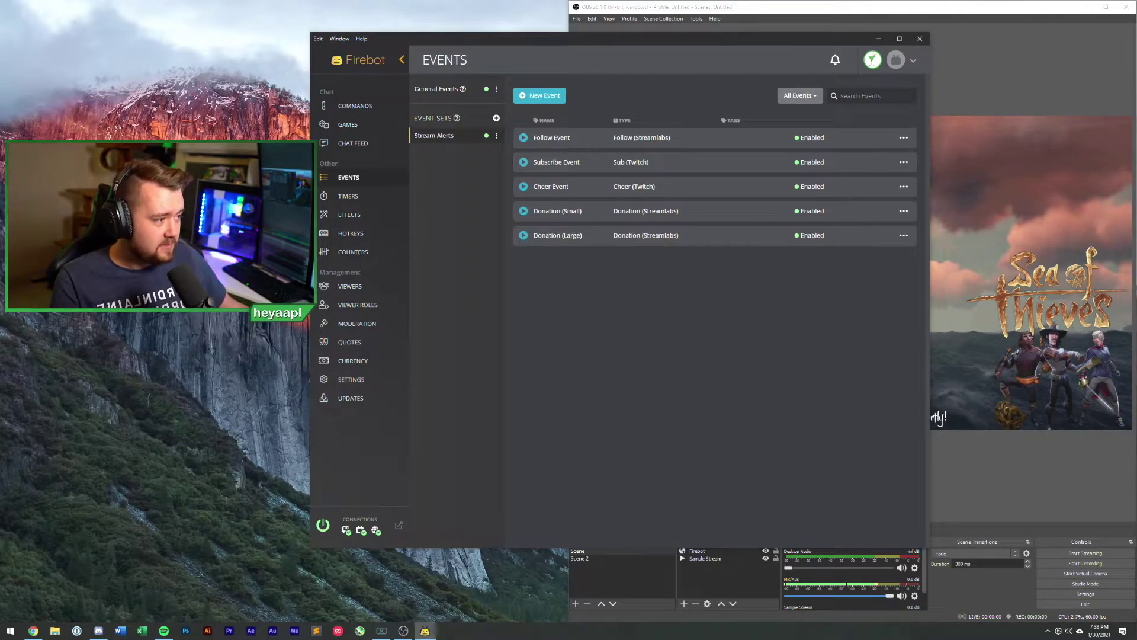
pyautogui.hotkey('alt', 'Tab')
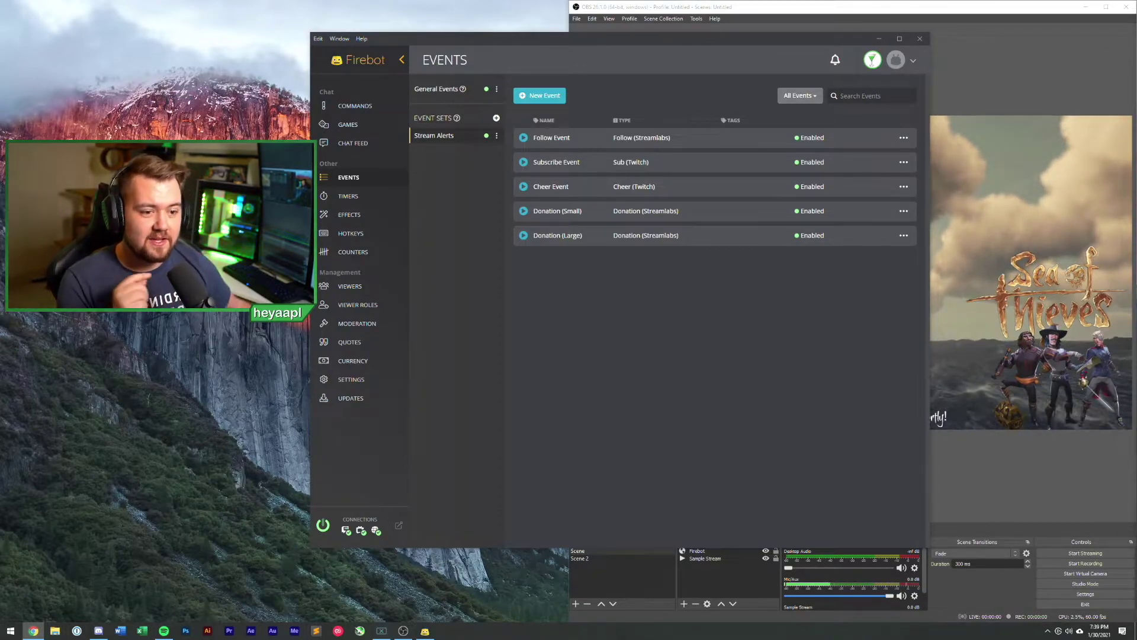
# Create a new event set named Channel Points.
pyautogui.click(496, 118)
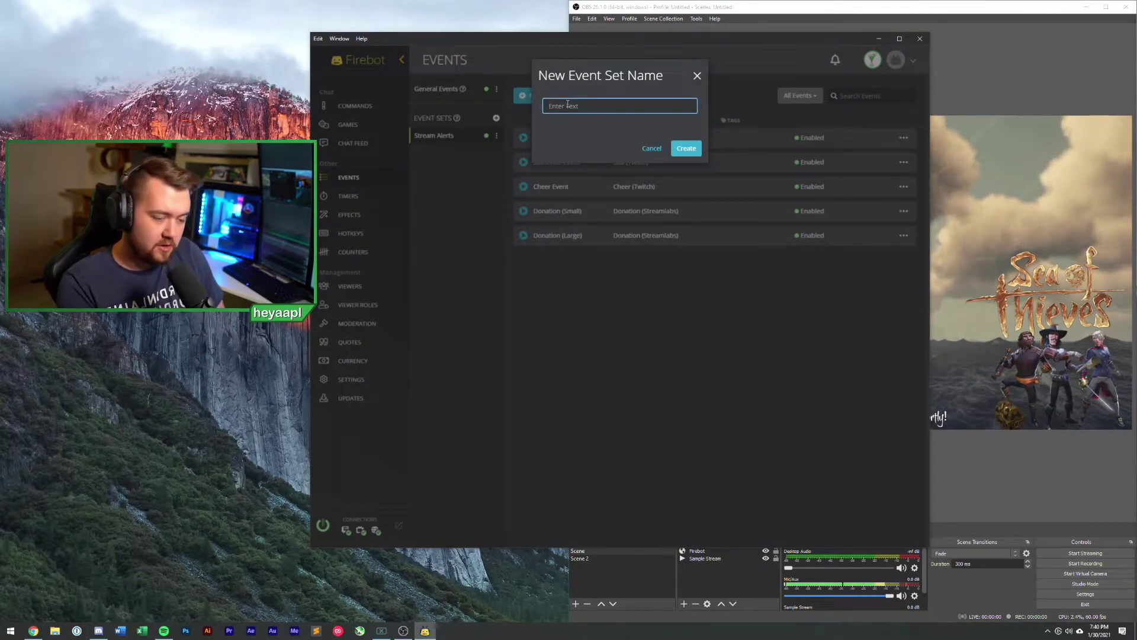
pyautogui.write('Channel Points')
pyautogui.press('Return')
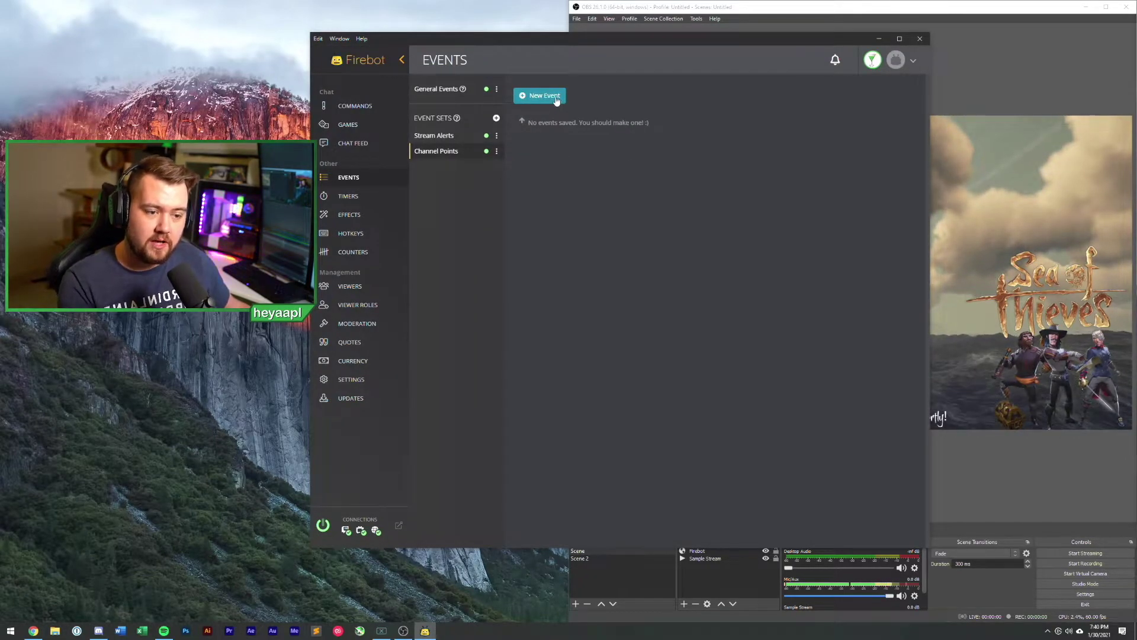
# Add an event to the Channel Points set, triggered on Channel Reward Redemption and named Hydrate.
pyautogui.click(555, 97)
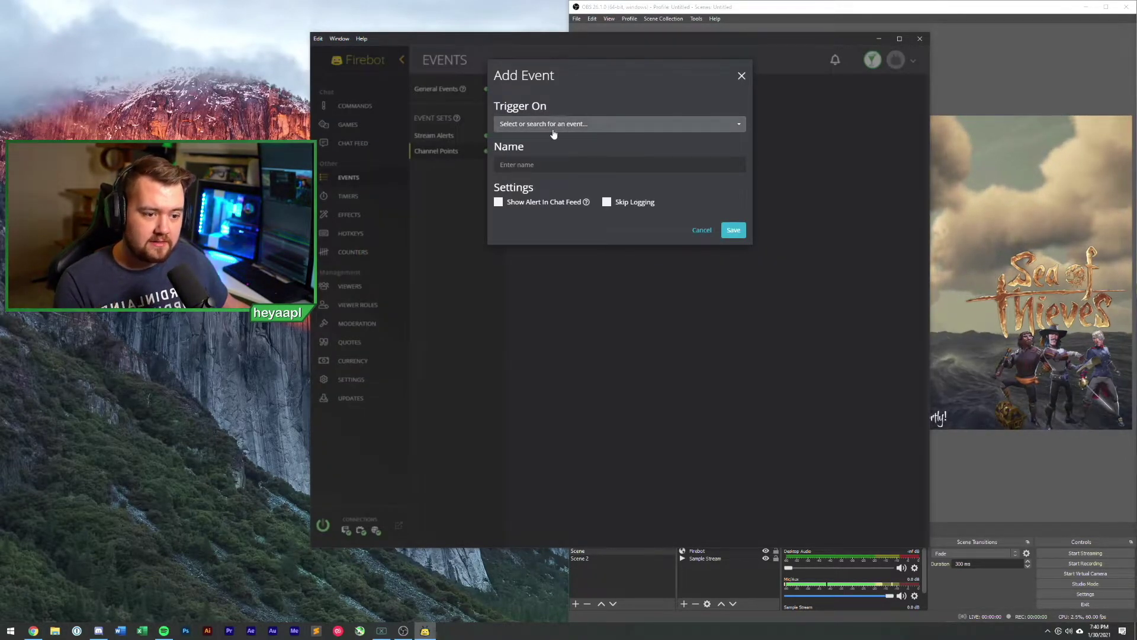
pyautogui.click(554, 125)
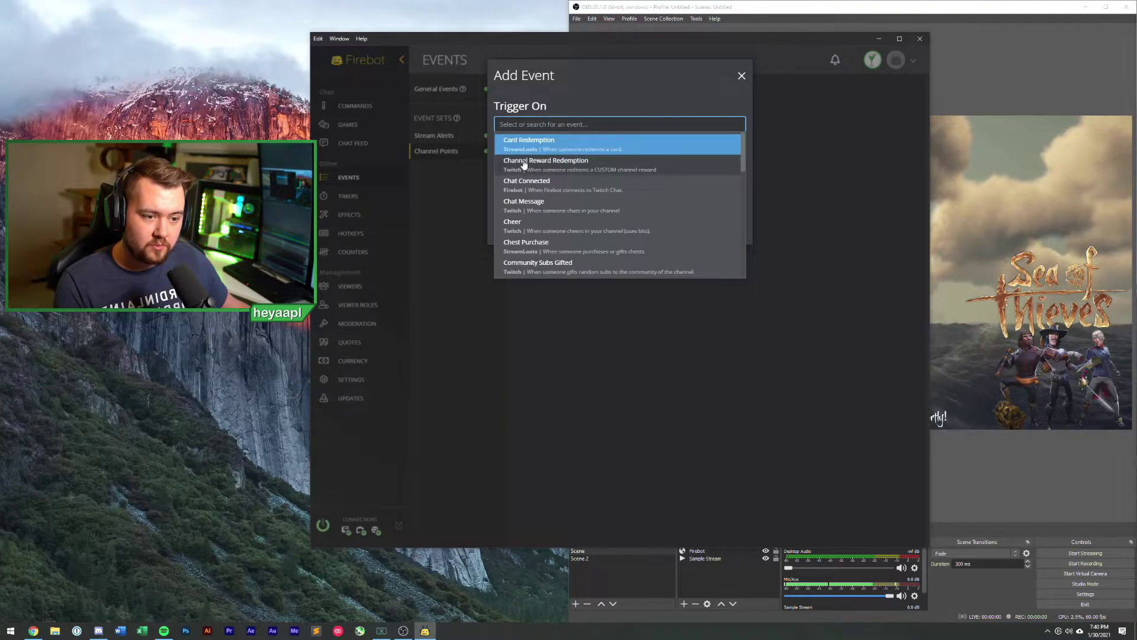
pyautogui.click(546, 170)
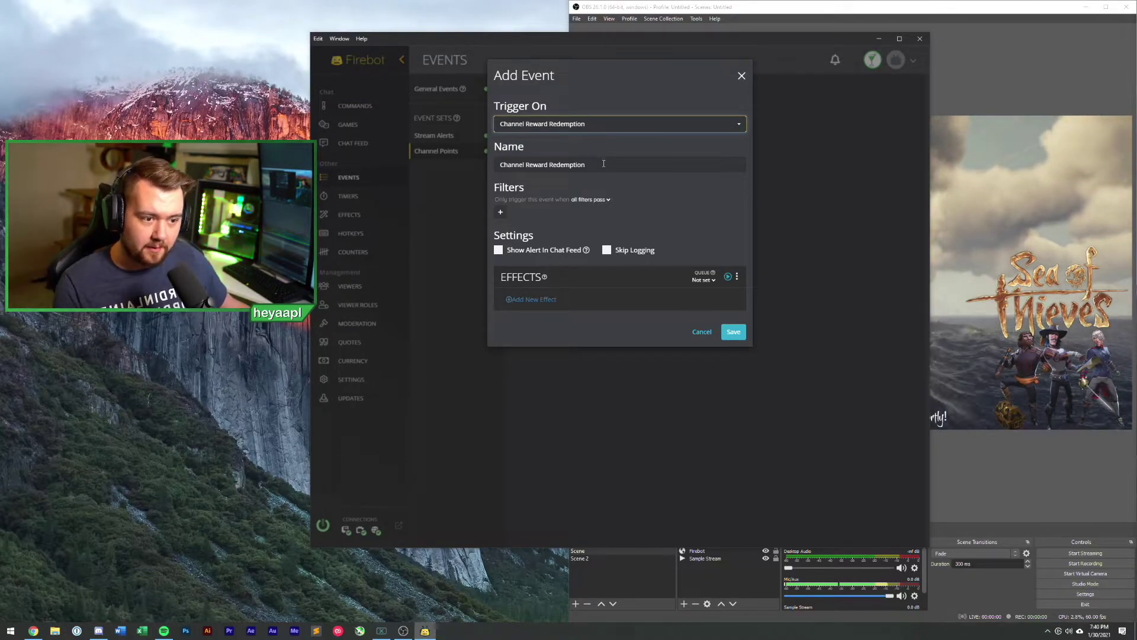
pyautogui.moveTo(603, 164); pyautogui.dragTo(441, 168)
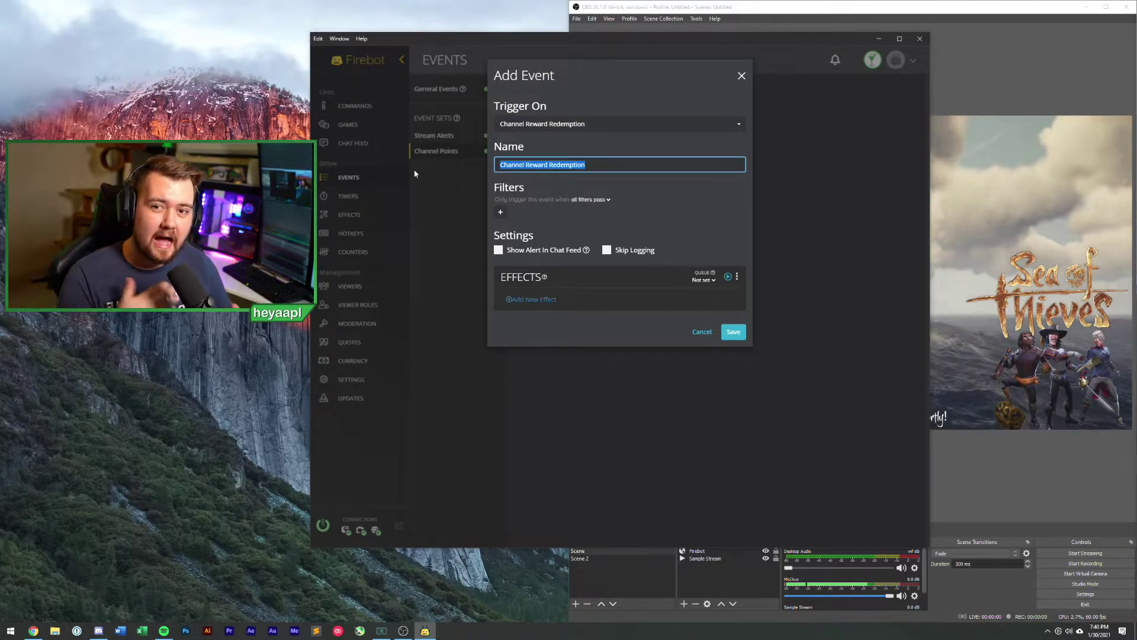
pyautogui.write('Hydrate')
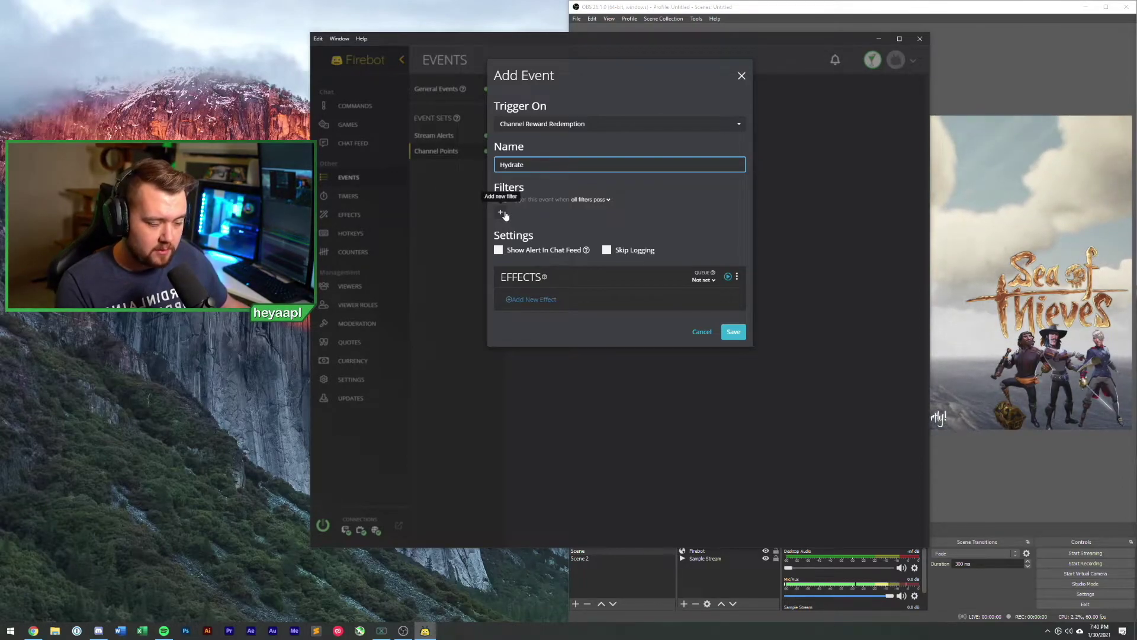
pyautogui.click(541, 212)
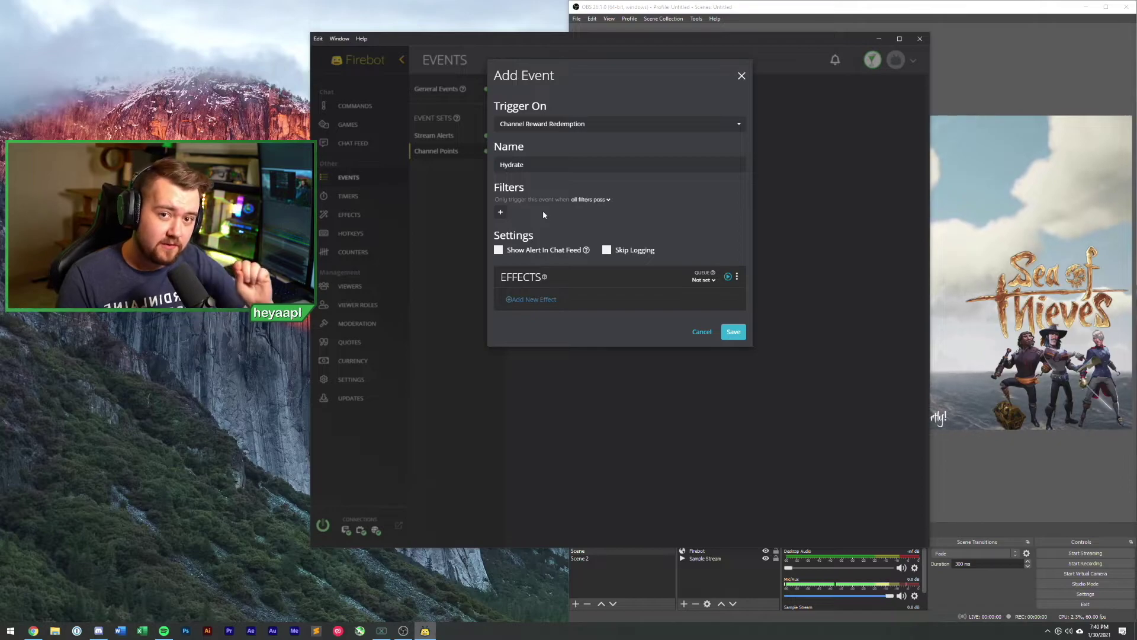
# Start a new filter for the Hydrate event, set its type to Reward, and look through the available channel rewards.
pyautogui.click(501, 214)
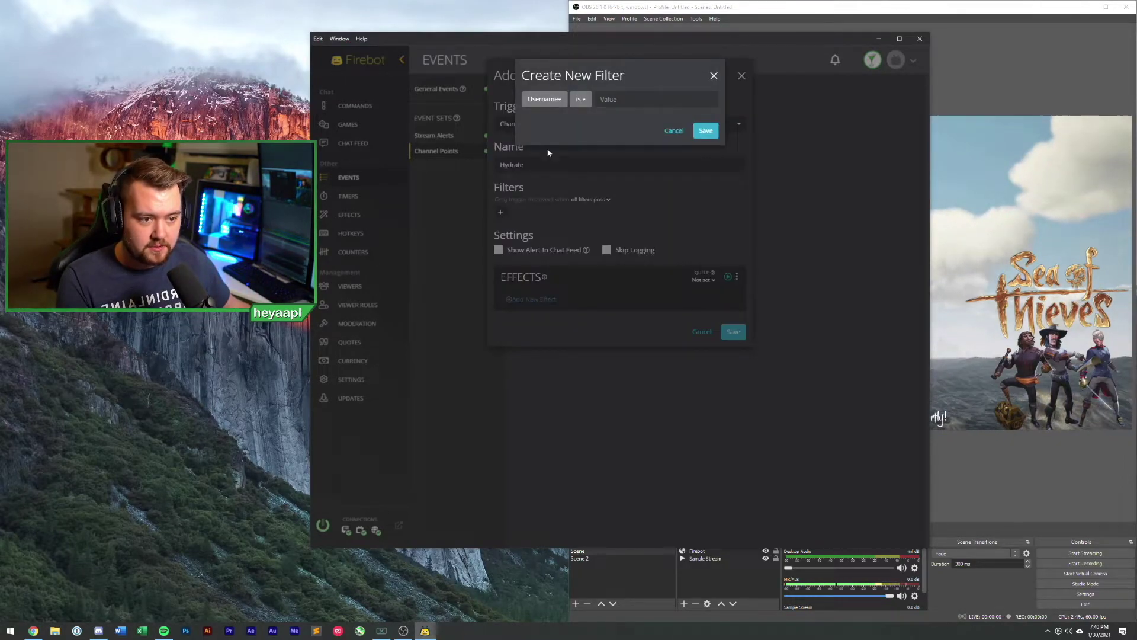
pyautogui.click(560, 101)
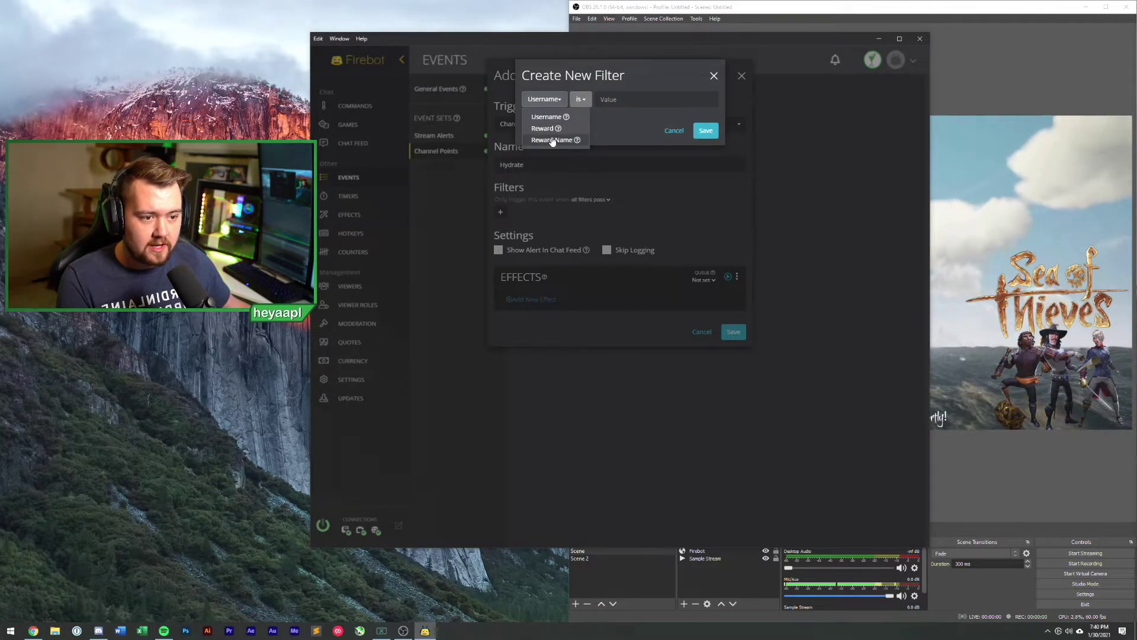
pyautogui.click(552, 140)
pyautogui.click(549, 100)
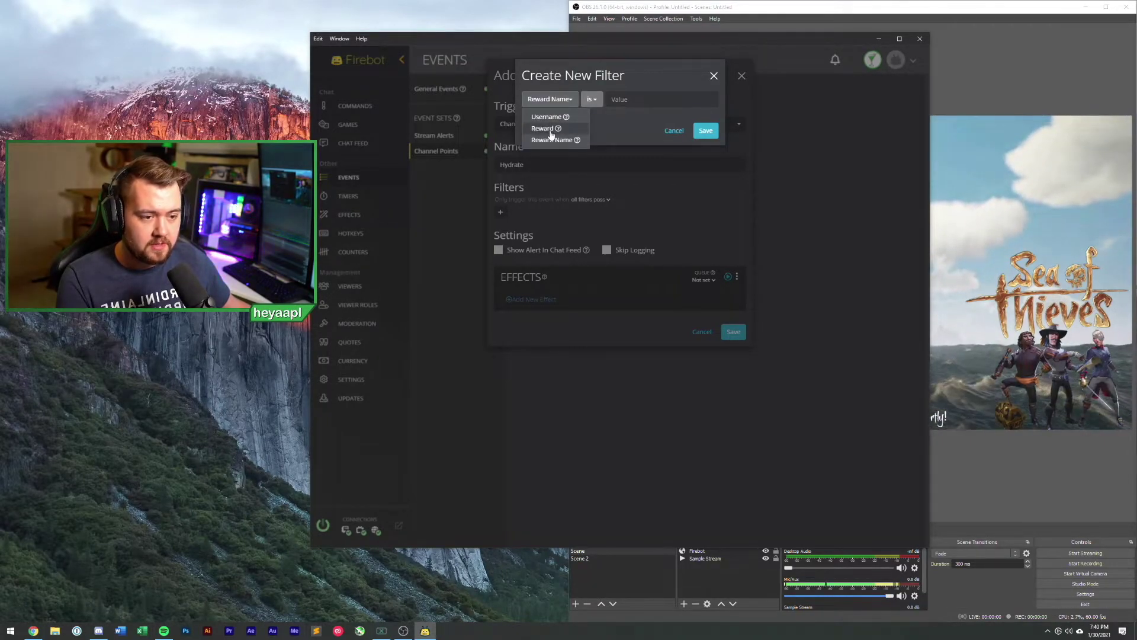
pyautogui.click(548, 129)
pyautogui.click(606, 99)
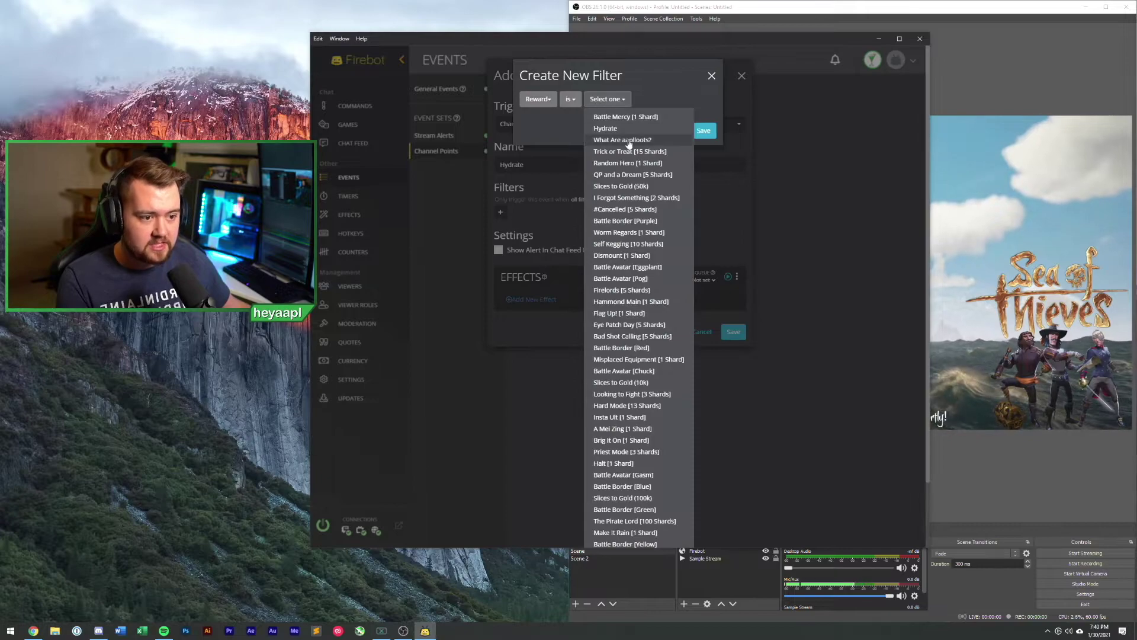
pyautogui.scroll(-1, 640, 266)
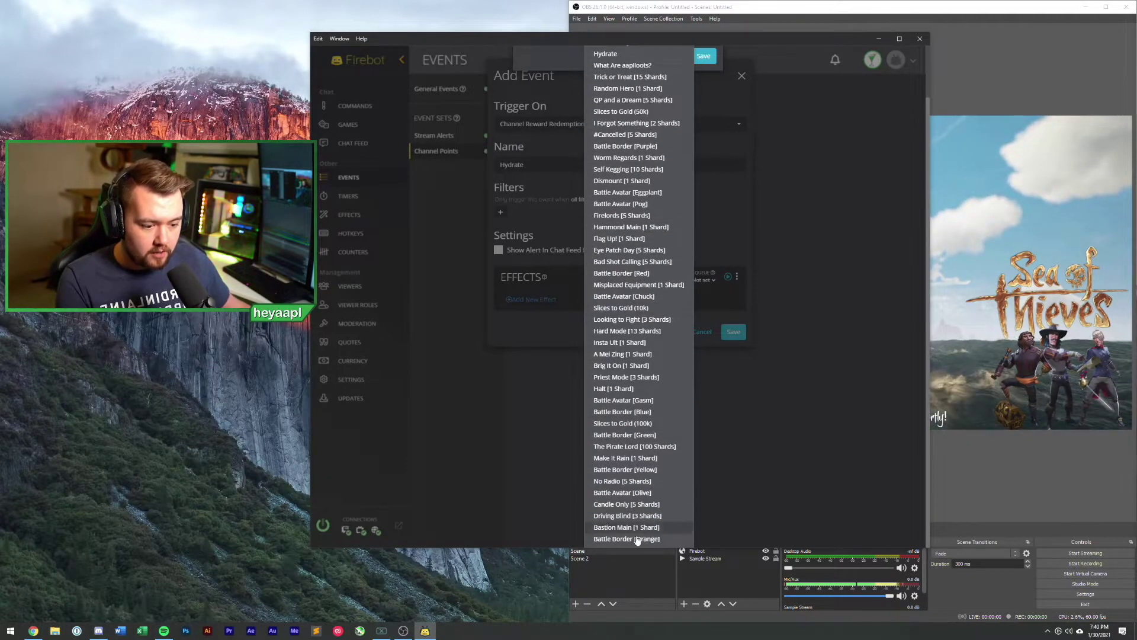
pyautogui.scroll(1, 630, 245)
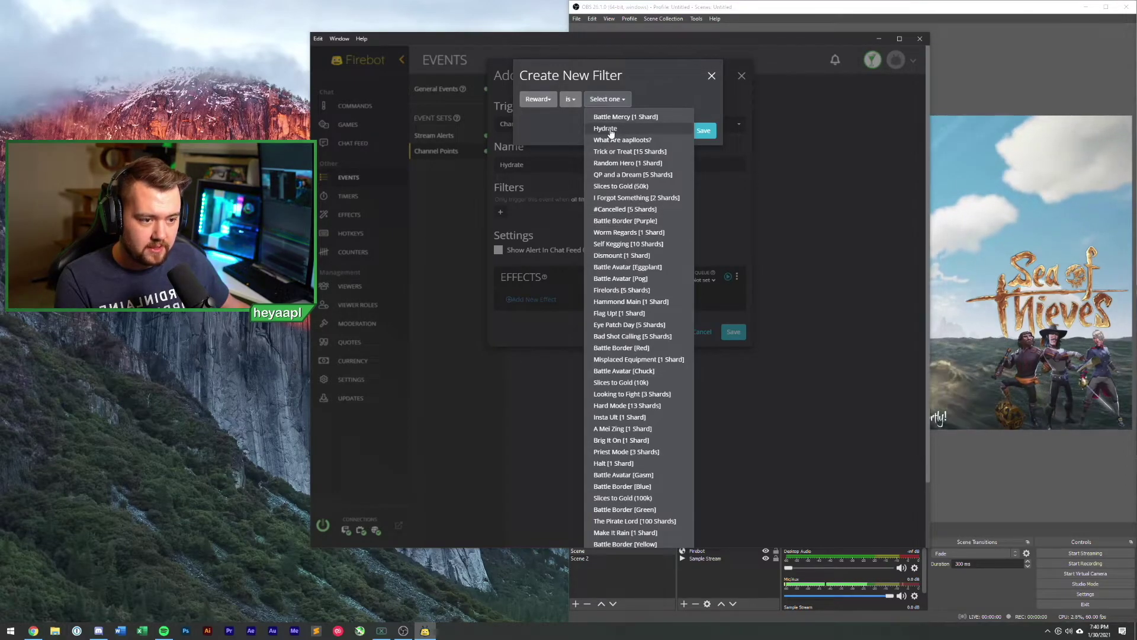
# Try the Reward Name filter type with the contains comparison.
pyautogui.click(538, 99)
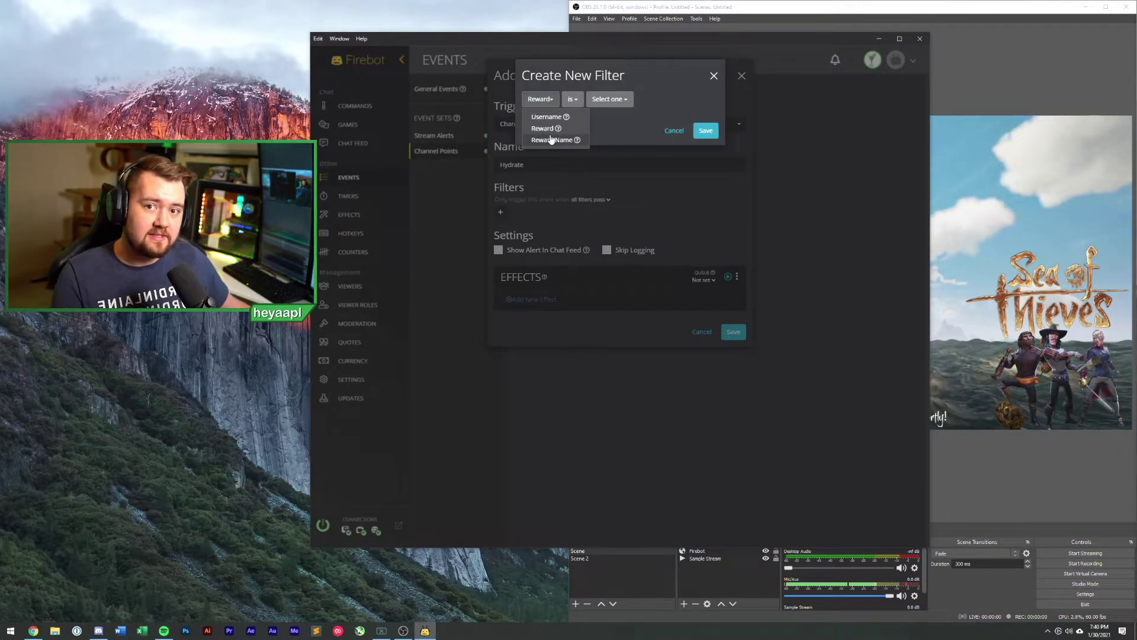
pyautogui.click(551, 140)
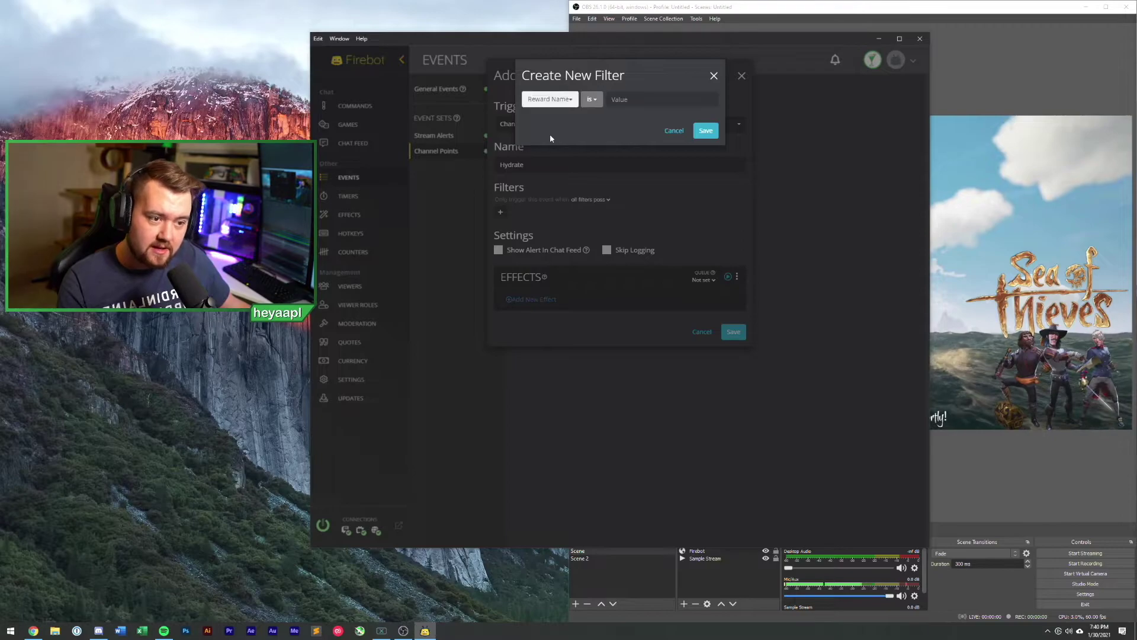
pyautogui.click(592, 100)
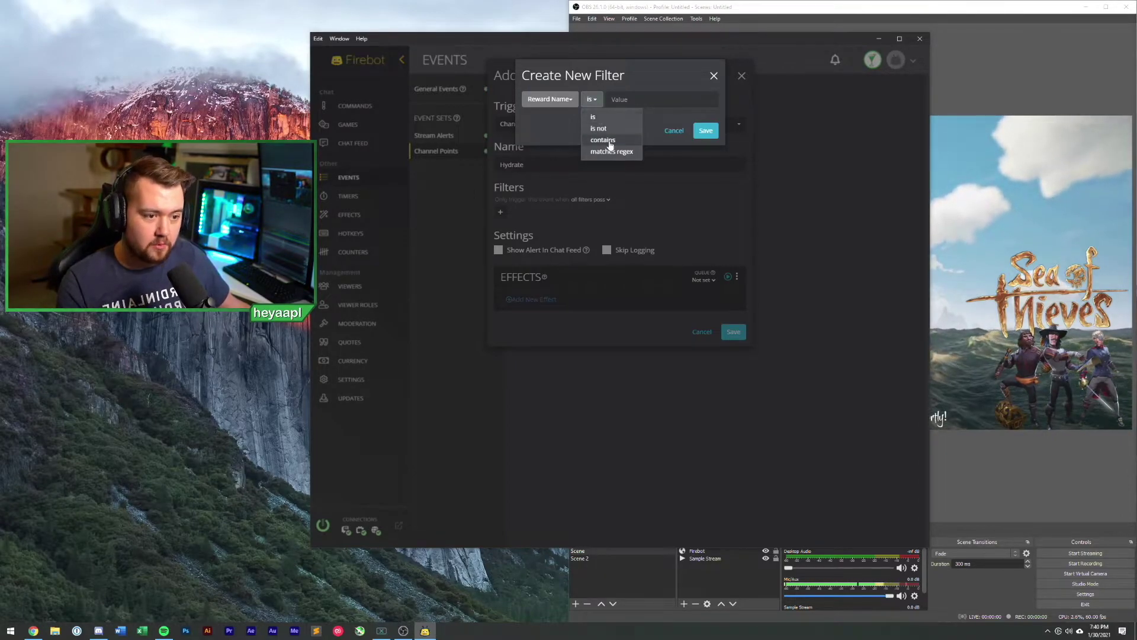
pyautogui.click(610, 141)
# Set the new filter's condition to Reward is Hydrate.
pyautogui.click(551, 99)
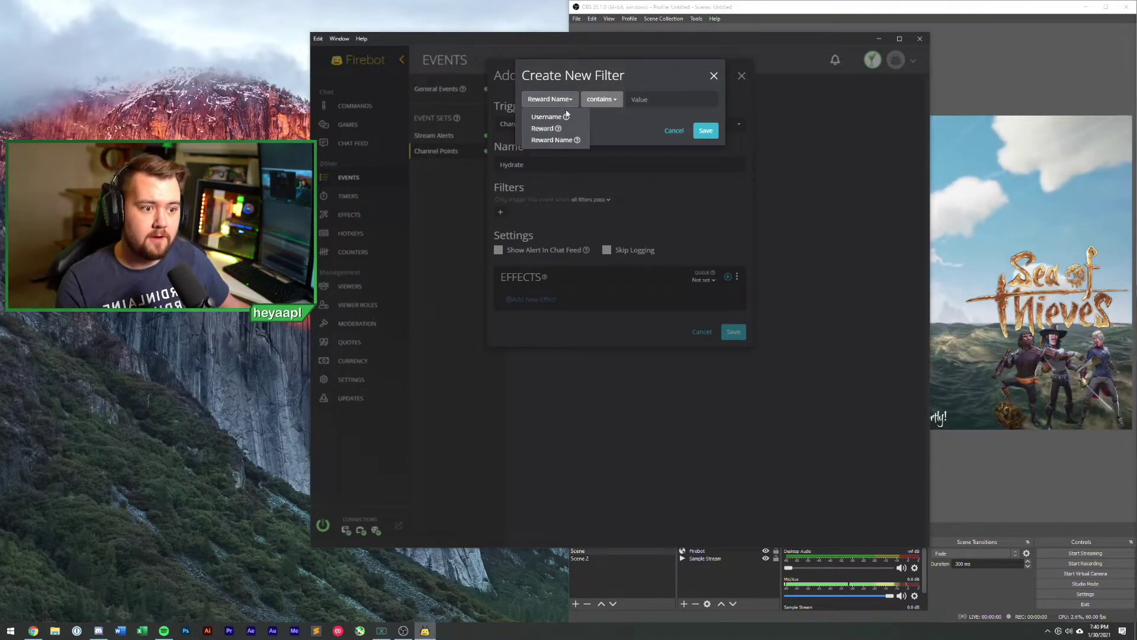
pyautogui.click(543, 128)
pyautogui.click(607, 99)
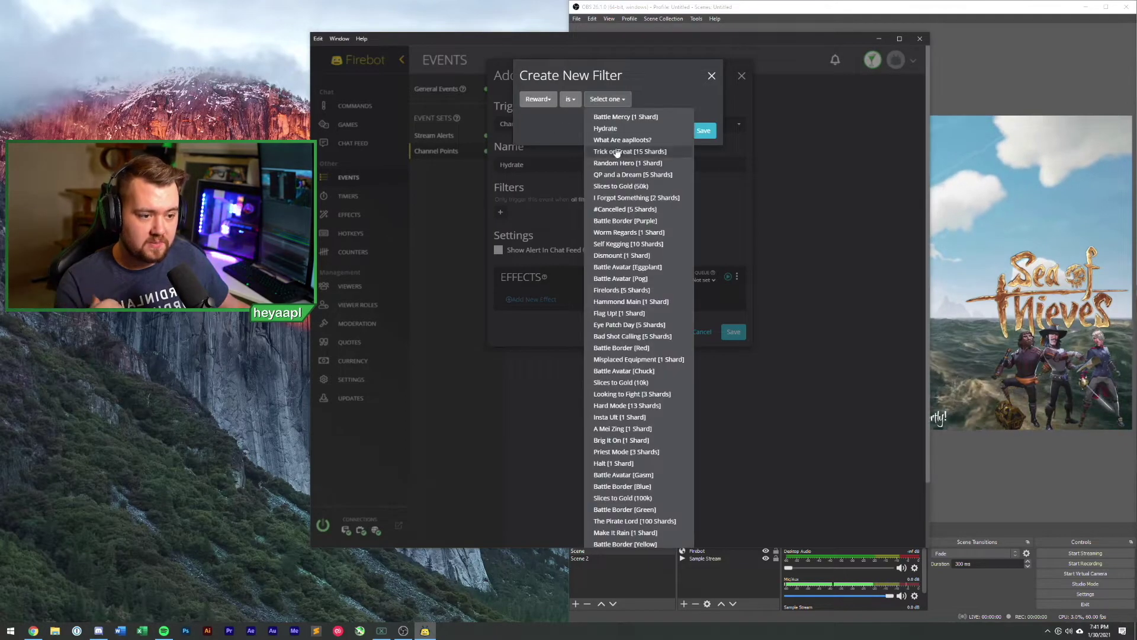
pyautogui.click(605, 129)
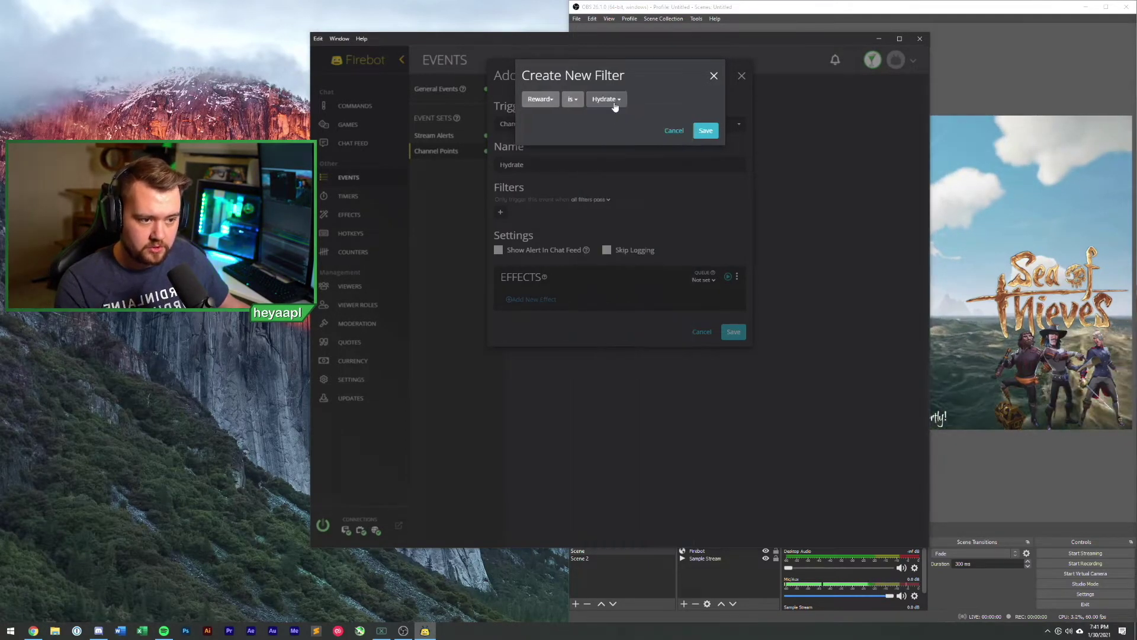
# Save the Reward filter and give the Hydrate event a Play Sound effect using the local Hydrate audio file.
pyautogui.click(706, 131)
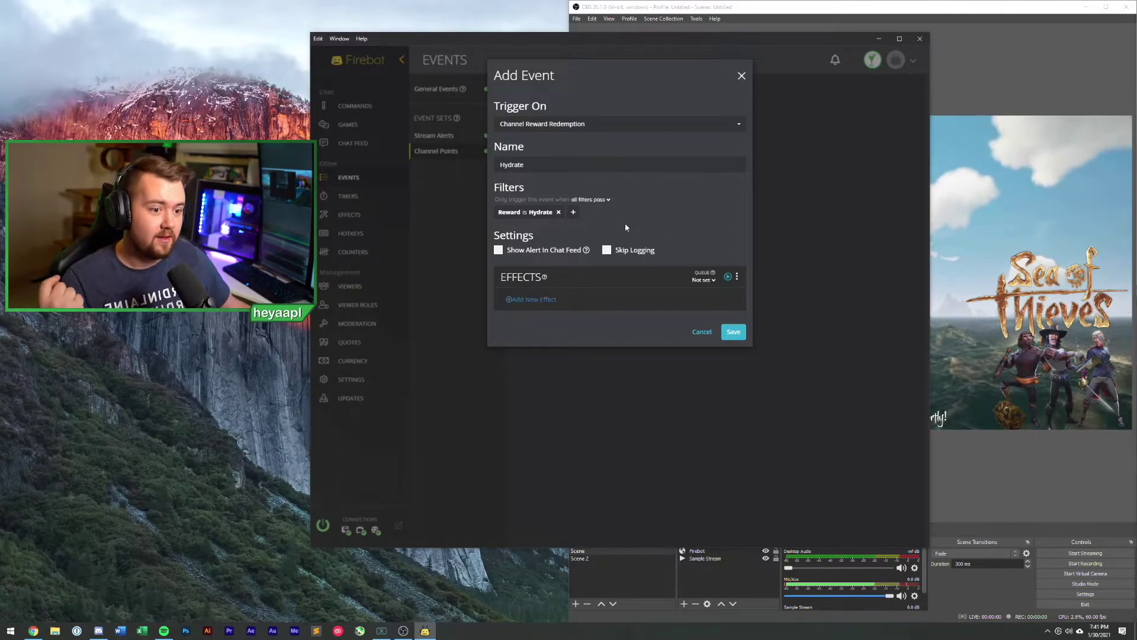
pyautogui.click(529, 302)
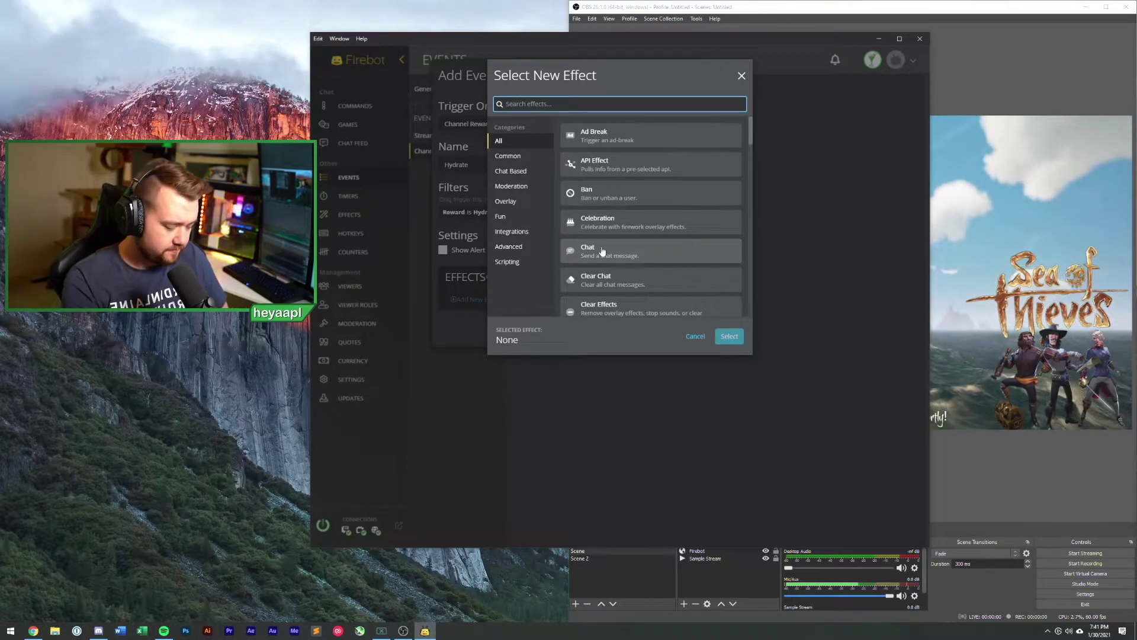
pyautogui.write('sound')
pyautogui.click(607, 178)
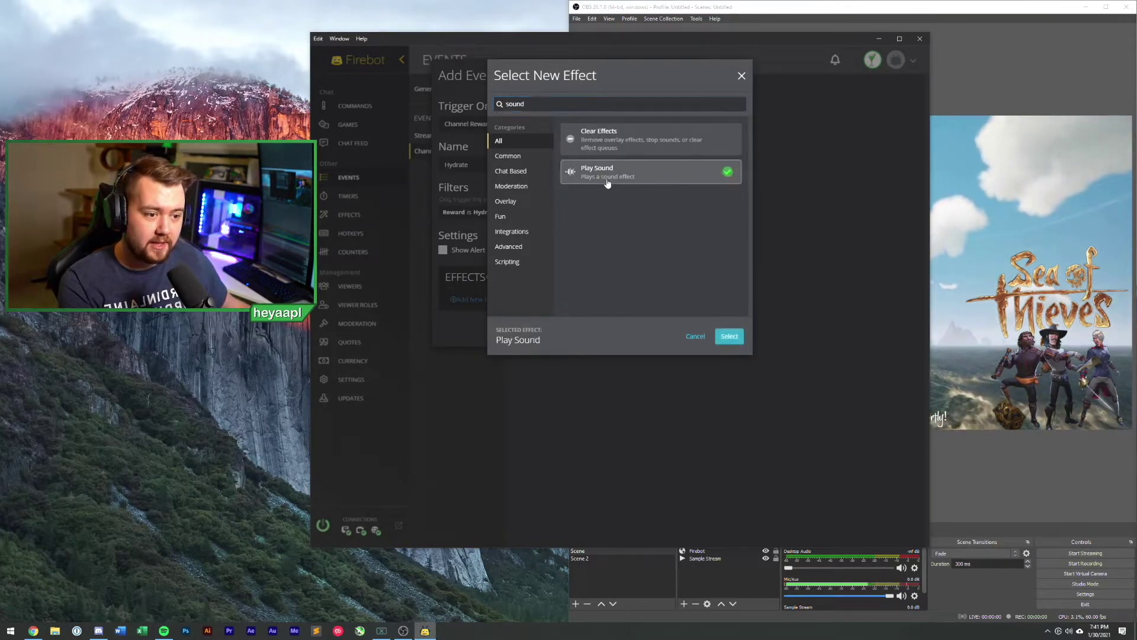
pyautogui.click(729, 336)
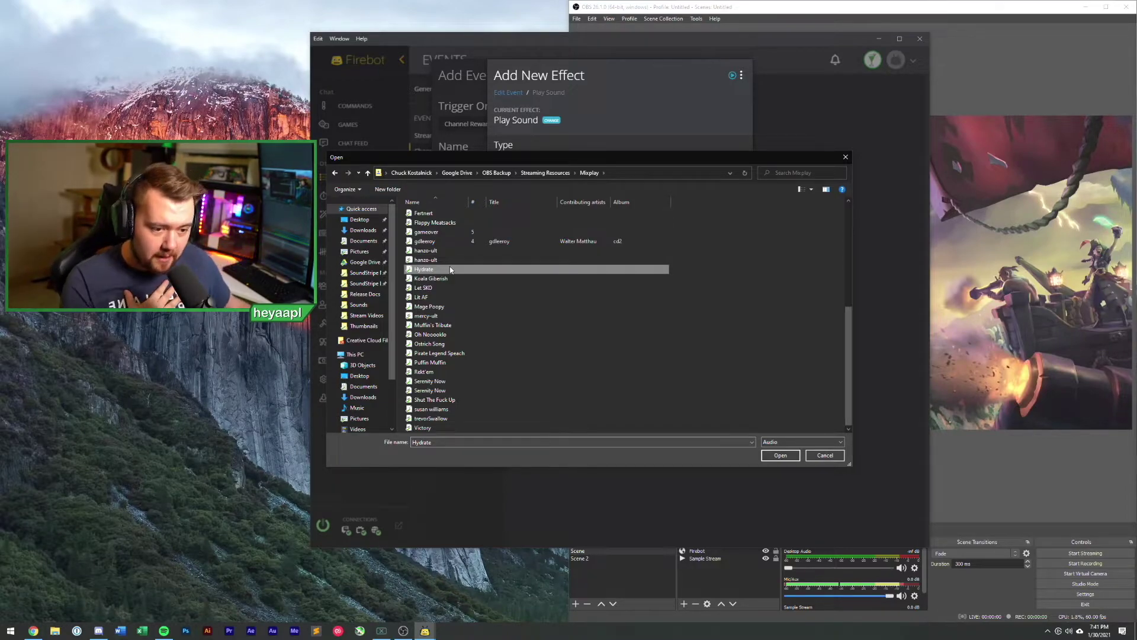
pyautogui.doubleClick(450, 268)
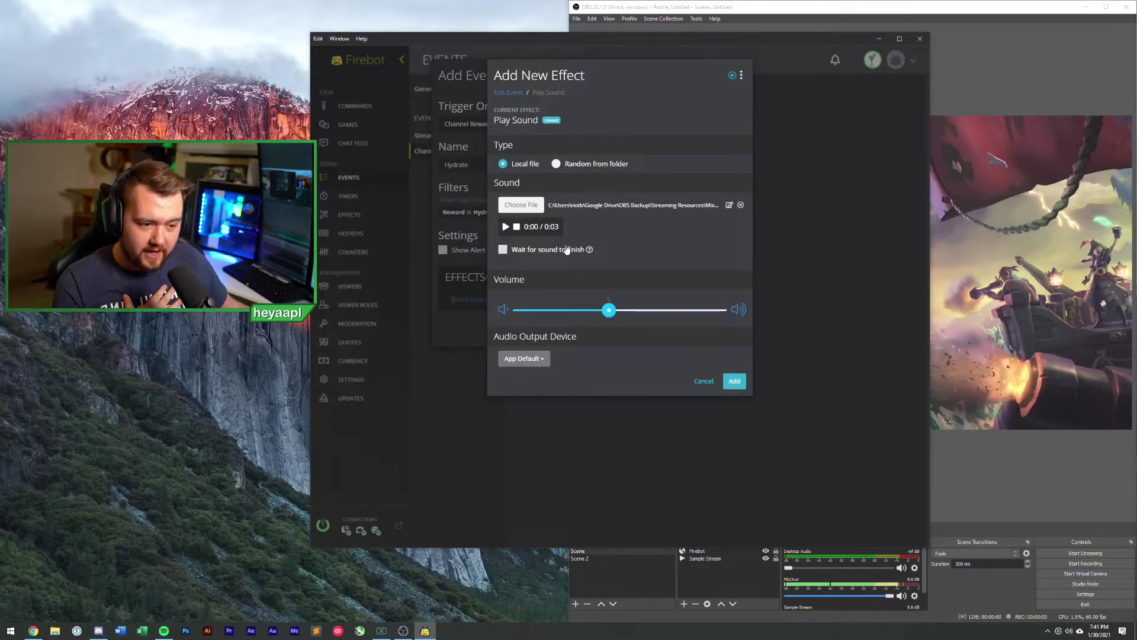
# Raise the sound volume to about three quarters, preview the clip, and add the Play Sound effect to the event.
pyautogui.moveTo(609, 310); pyautogui.dragTo(679, 310)
pyautogui.click(507, 227)
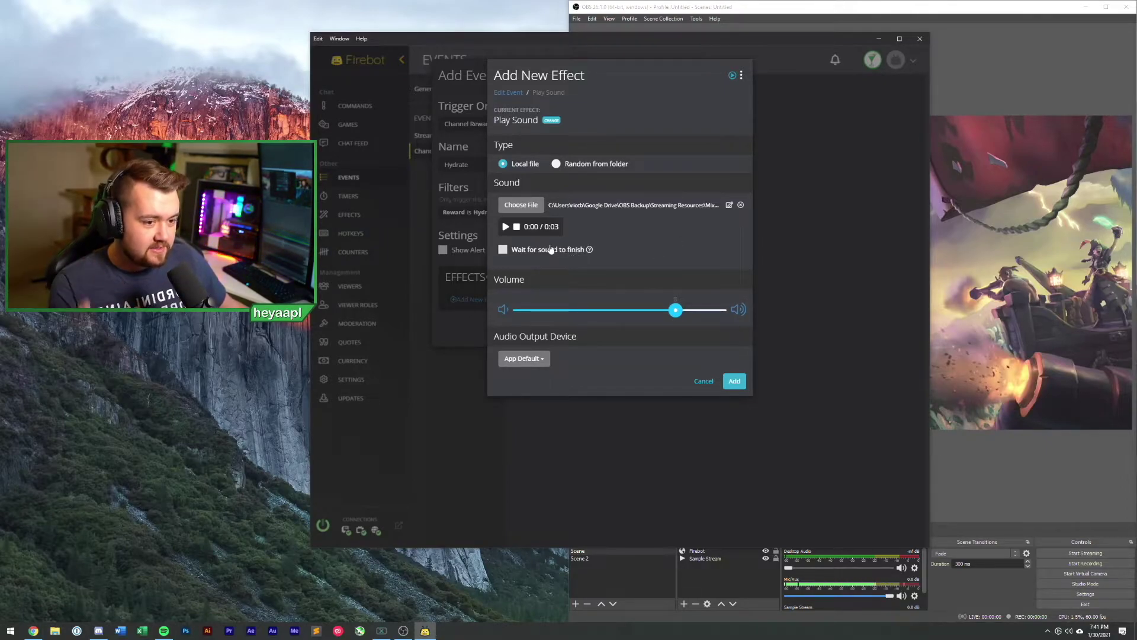
pyautogui.click(734, 382)
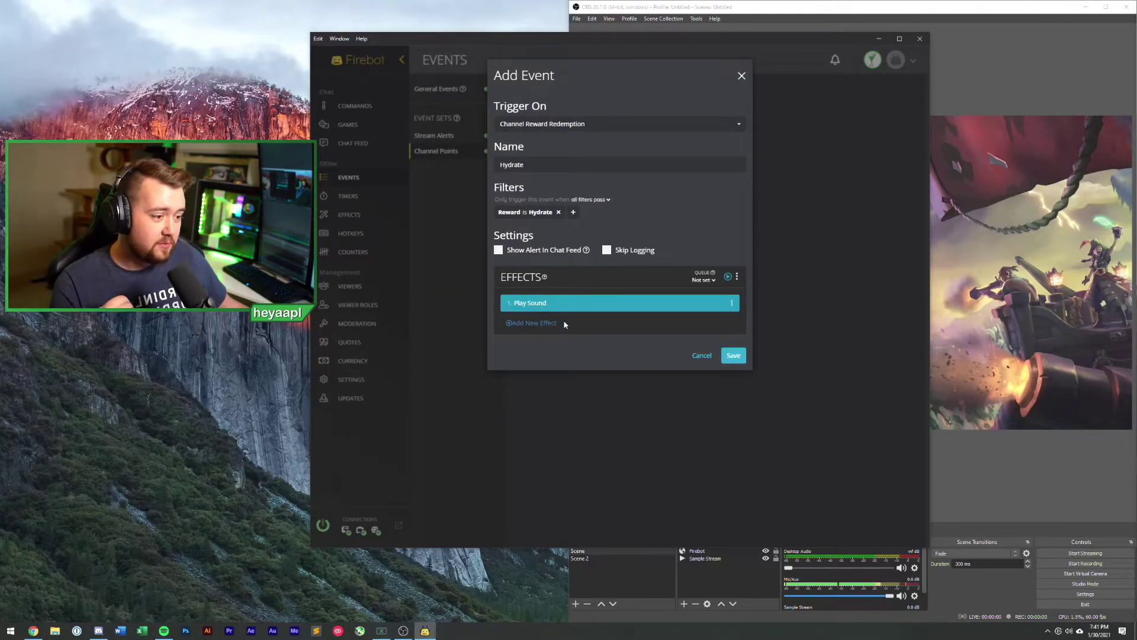
# Start a Play Video effect for the Hydrate event with Local Video as its source.
pyautogui.click(523, 324)
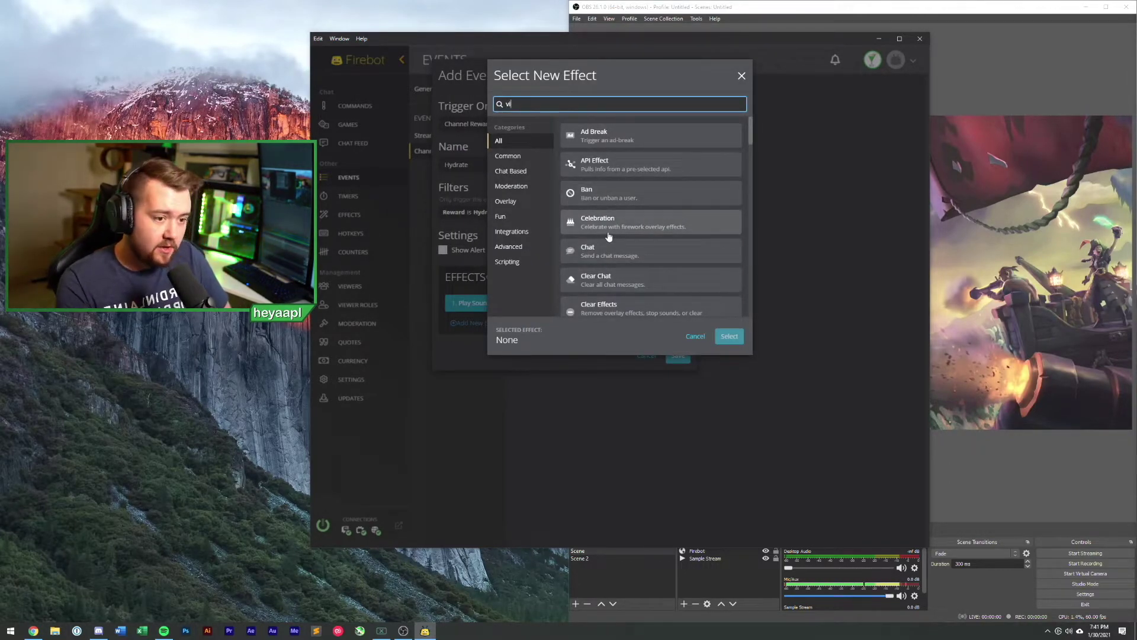
pyautogui.click(629, 139)
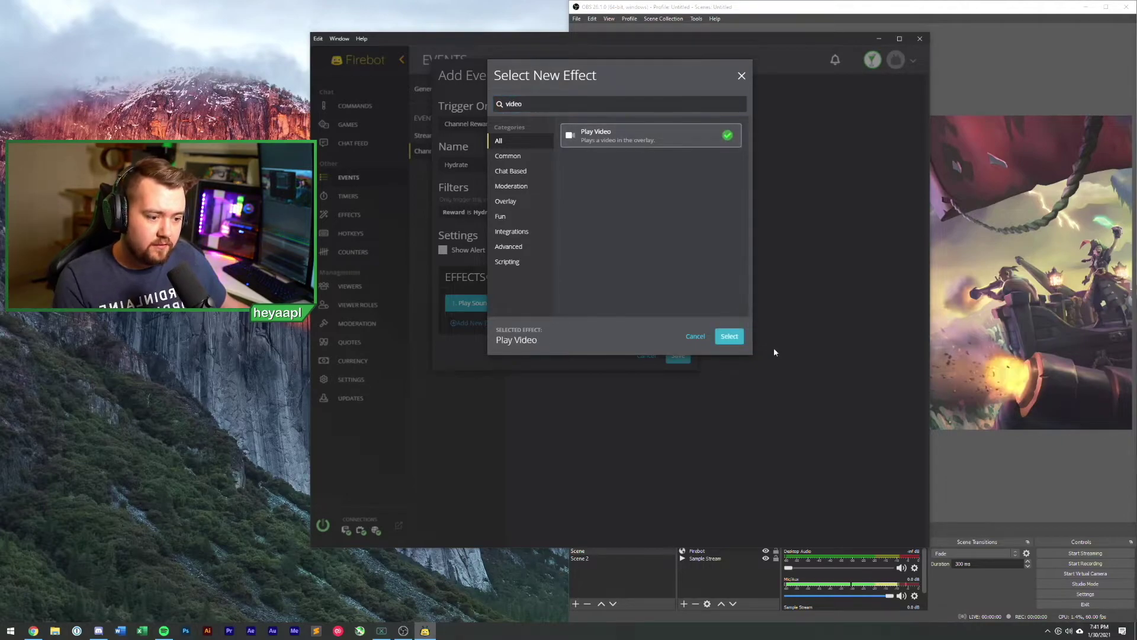
pyautogui.click(740, 336)
pyautogui.click(530, 171)
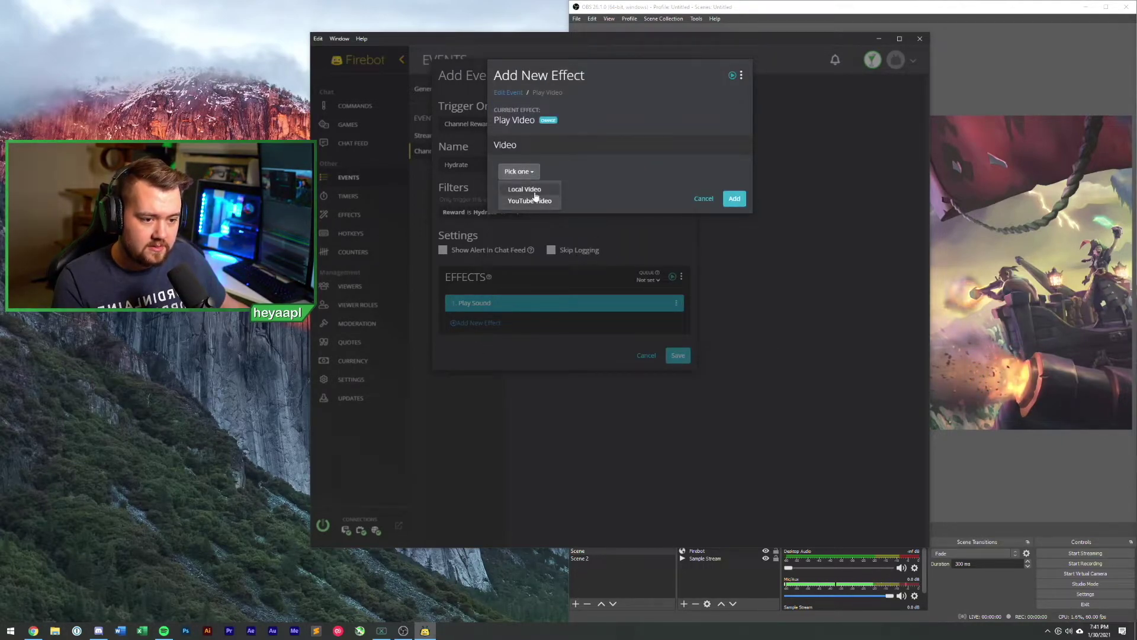
pyautogui.click(536, 188)
# Choose the all_make_it_rain video from the All folder inside Fireloots and add the Play Video effect.
pyautogui.click(518, 272)
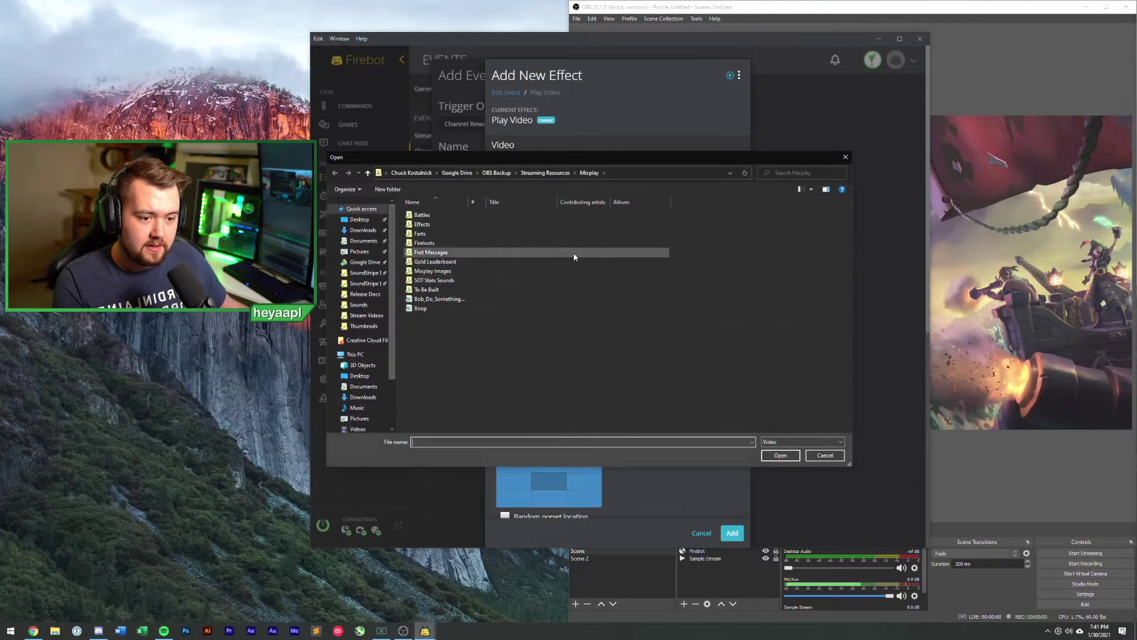
pyautogui.doubleClick(426, 243)
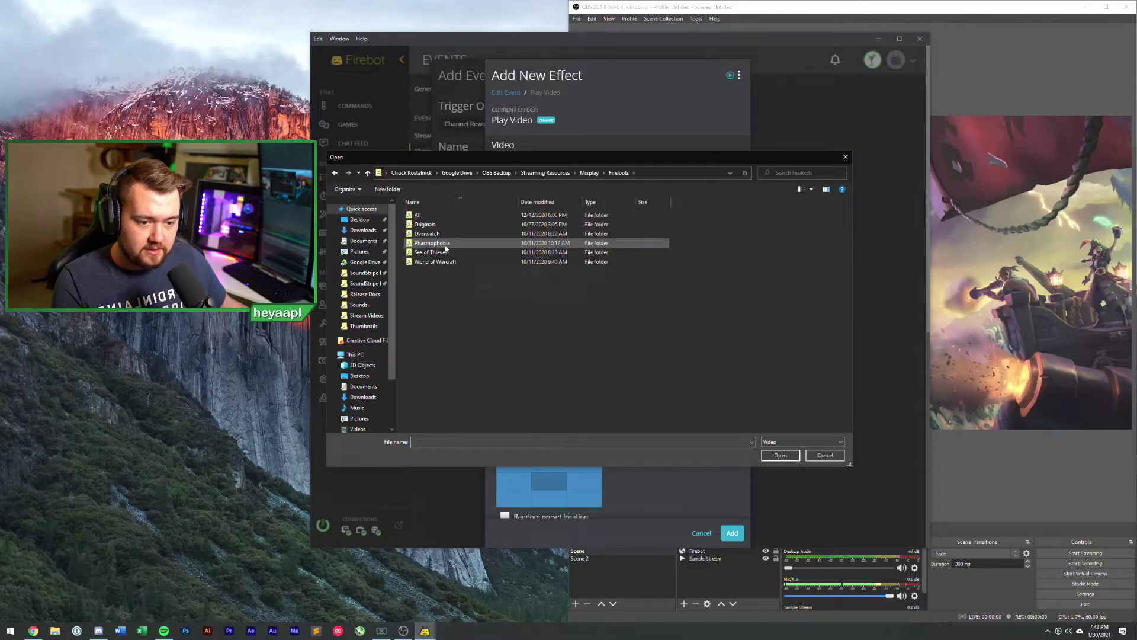
pyautogui.doubleClick(425, 224)
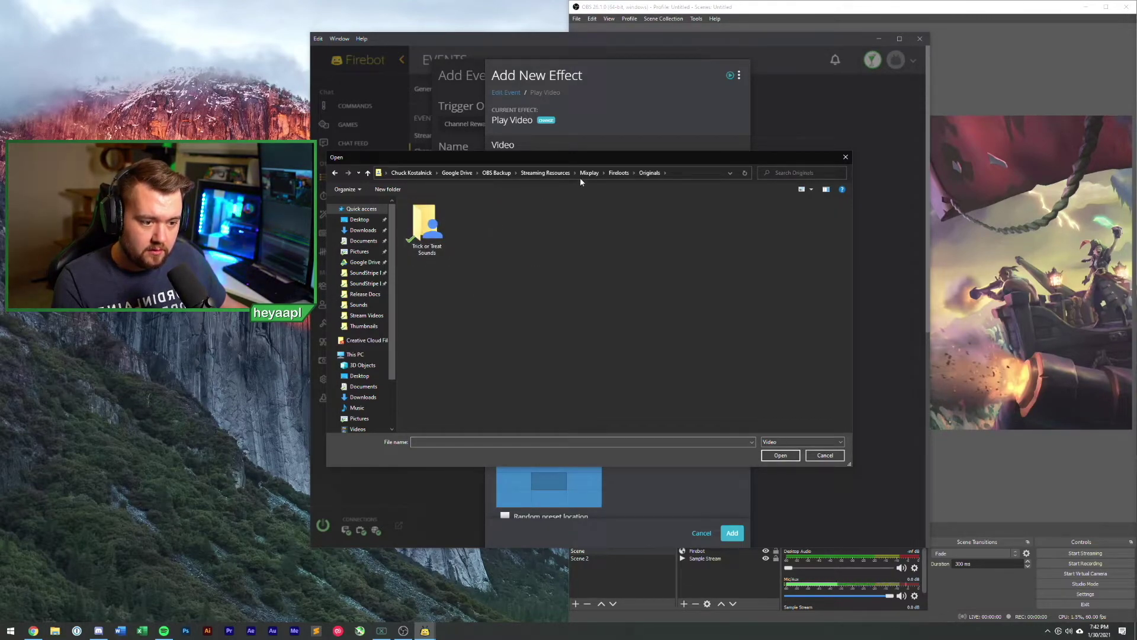
pyautogui.click(619, 172)
pyautogui.doubleClick(430, 214)
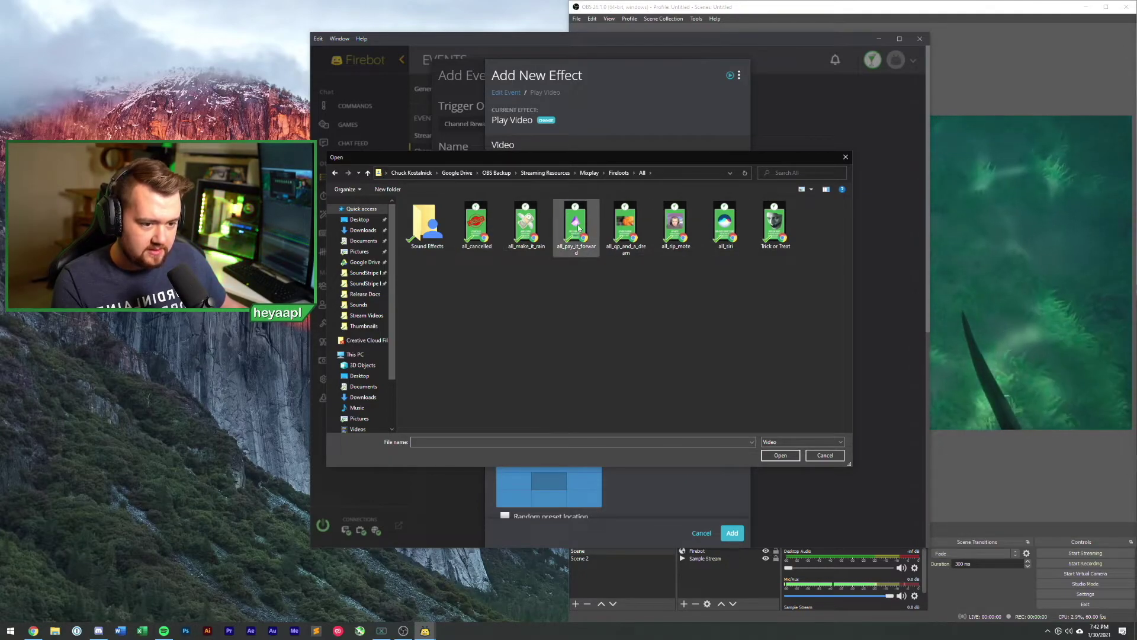
pyautogui.click(526, 224)
pyautogui.click(780, 455)
pyautogui.click(732, 532)
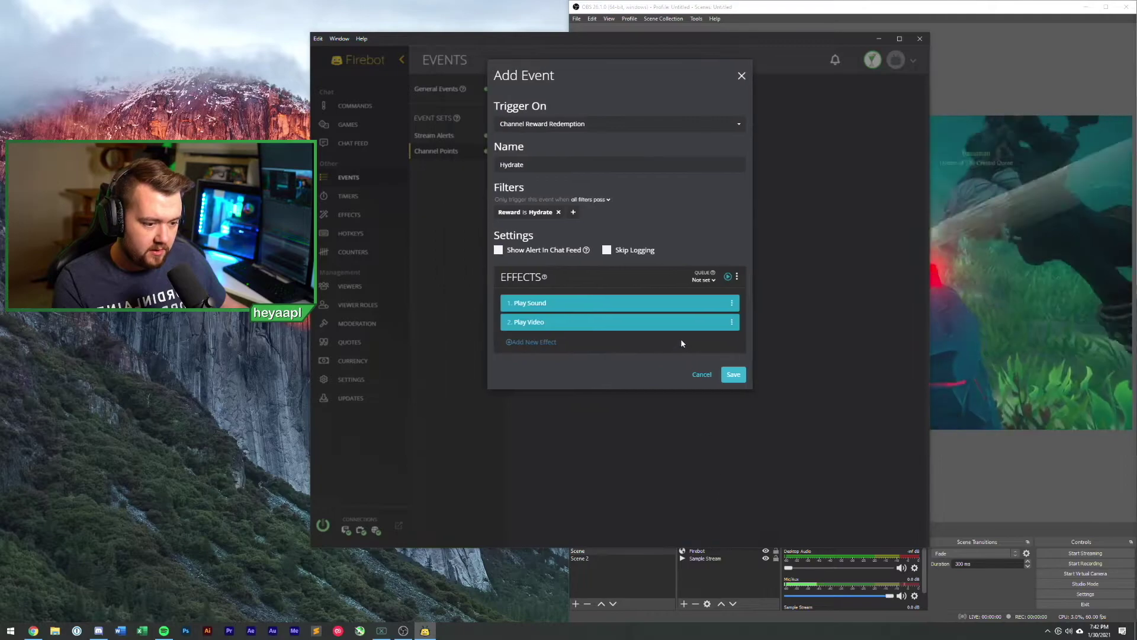
# Move the Play Video effect ahead of Play Sound and test the event's effects.
pyautogui.moveTo(718, 317); pyautogui.dragTo(719, 301)
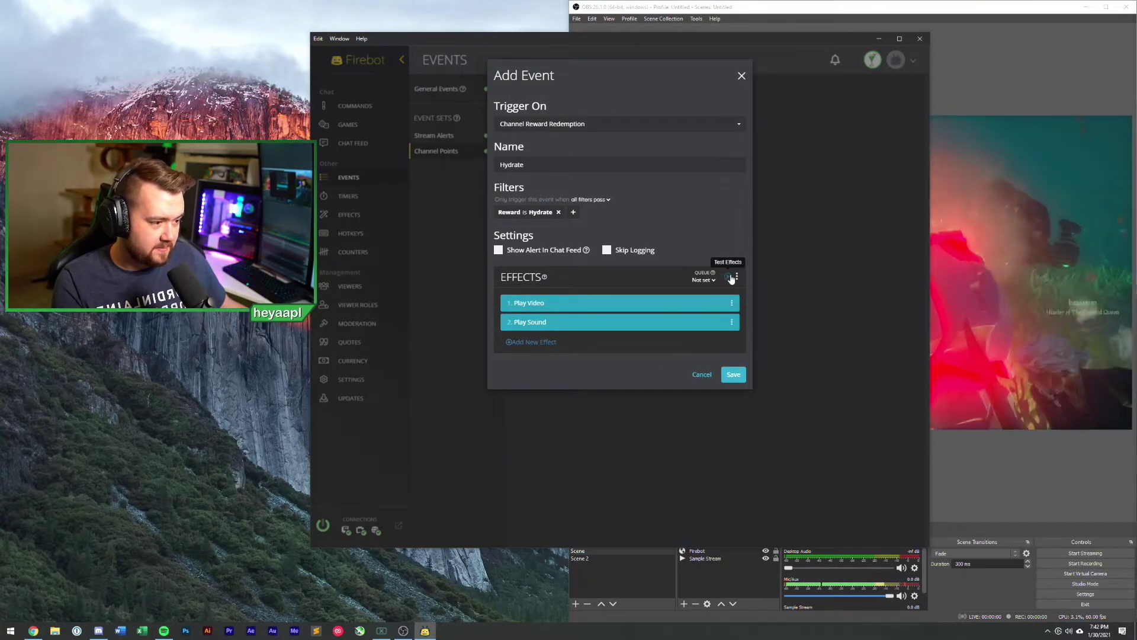
pyautogui.click(732, 279)
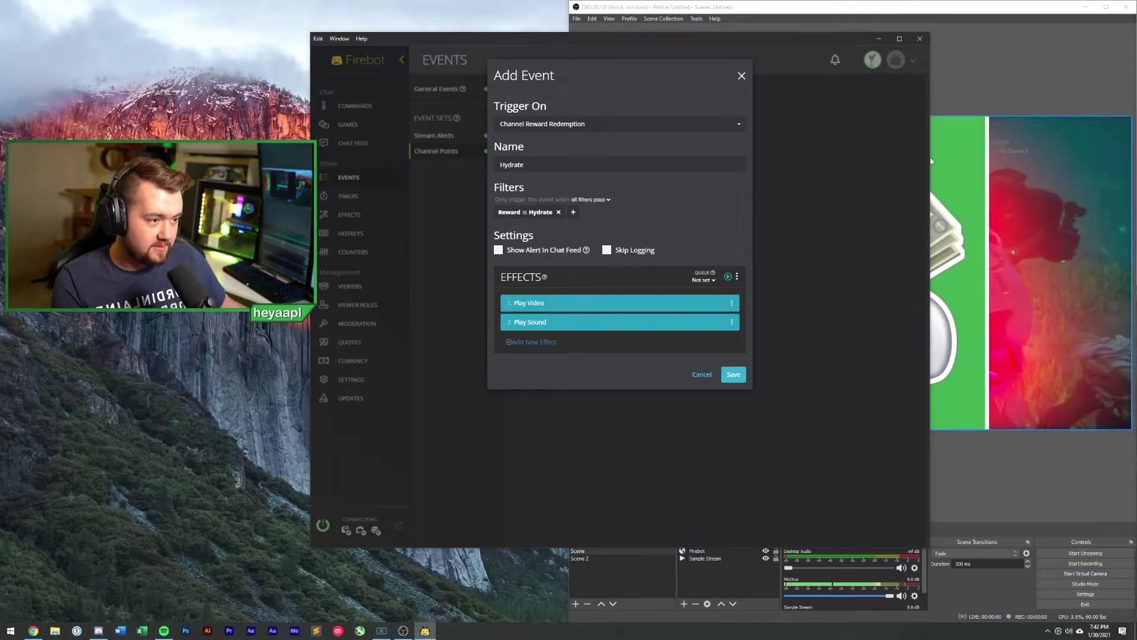
# Edit the Play Video effect and set its overlay display location to the middle-right preset.
pyautogui.click(639, 305)
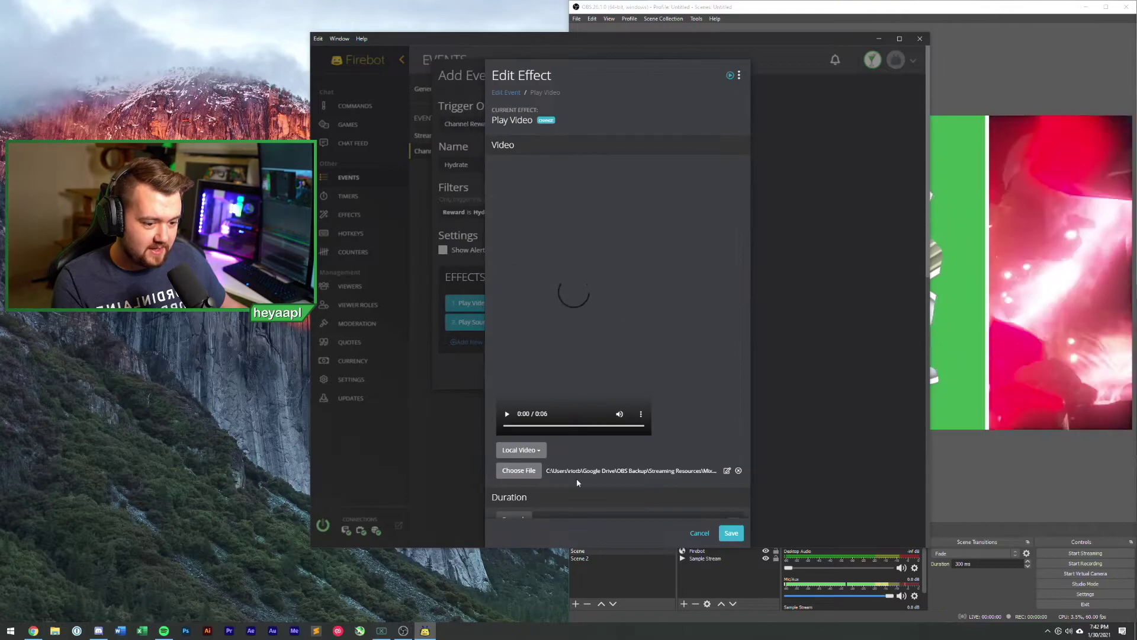
pyautogui.scroll(-5, 604, 468)
pyautogui.scroll(-2, 629, 446)
pyautogui.click(584, 280)
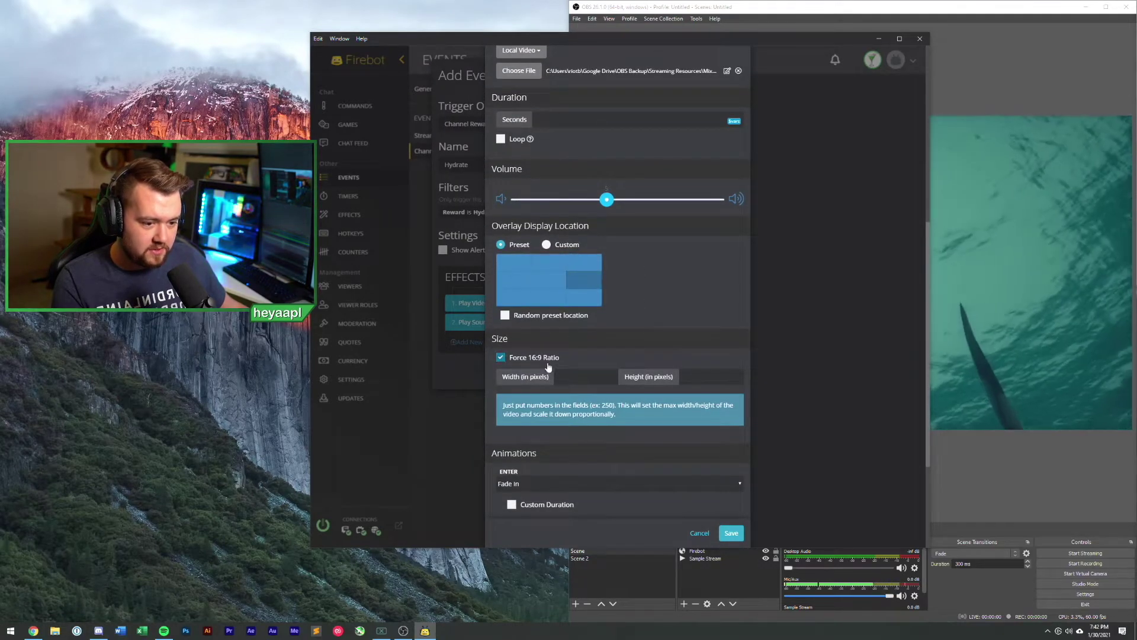
# Try sizing the video with the forced 16:9 ratio, using a height of 800 and a width of 800 pixels.
pyautogui.click(711, 377)
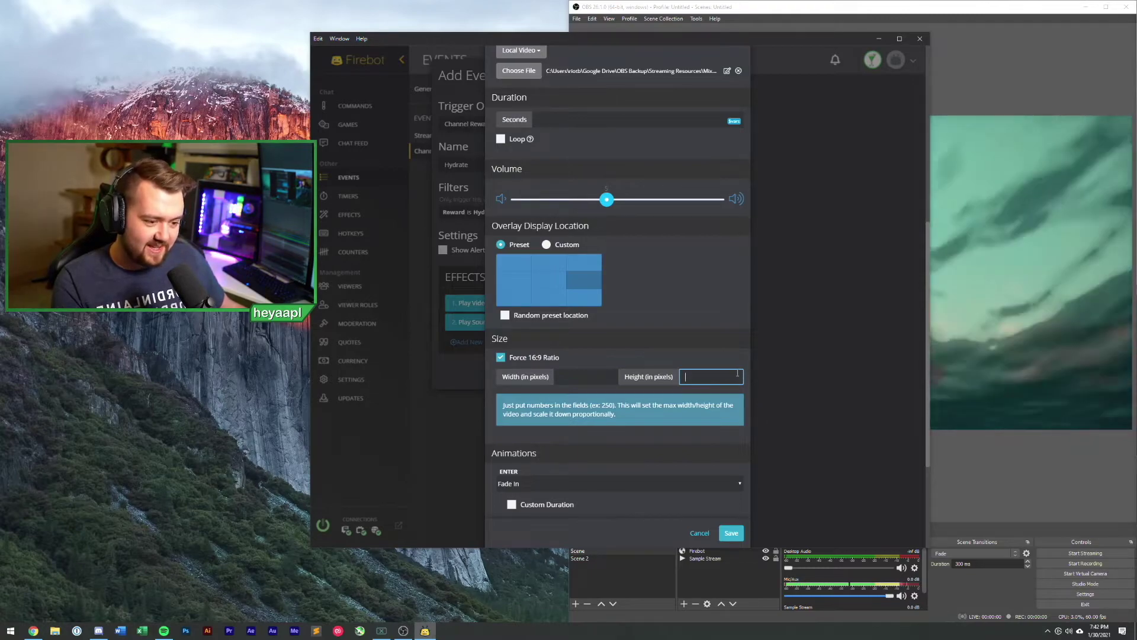
pyautogui.write('800')
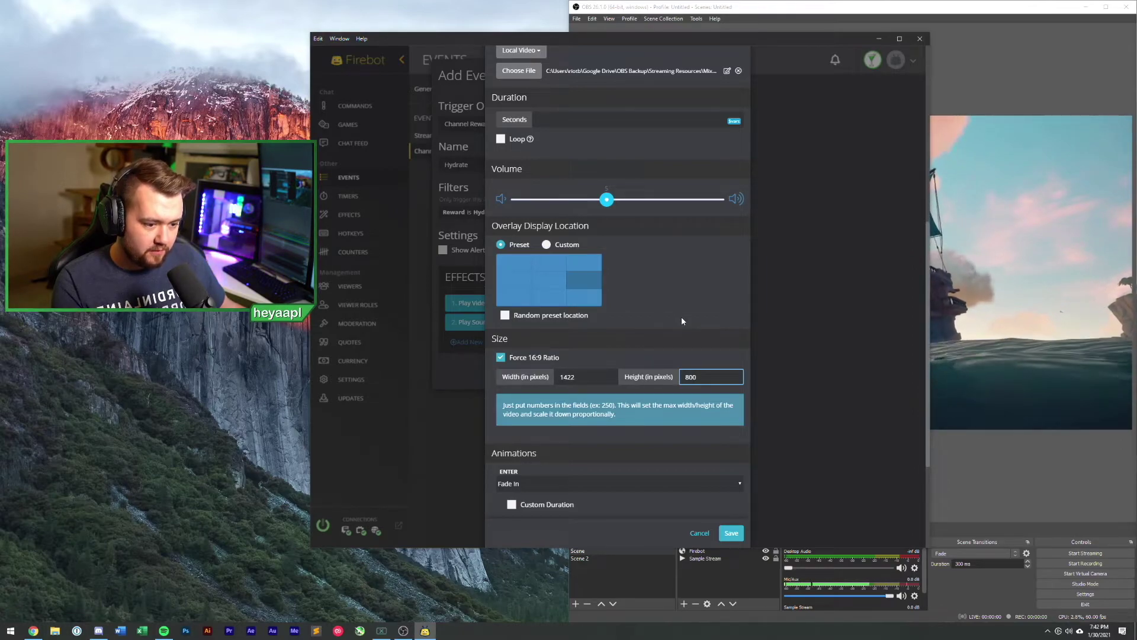
pyautogui.click(498, 358)
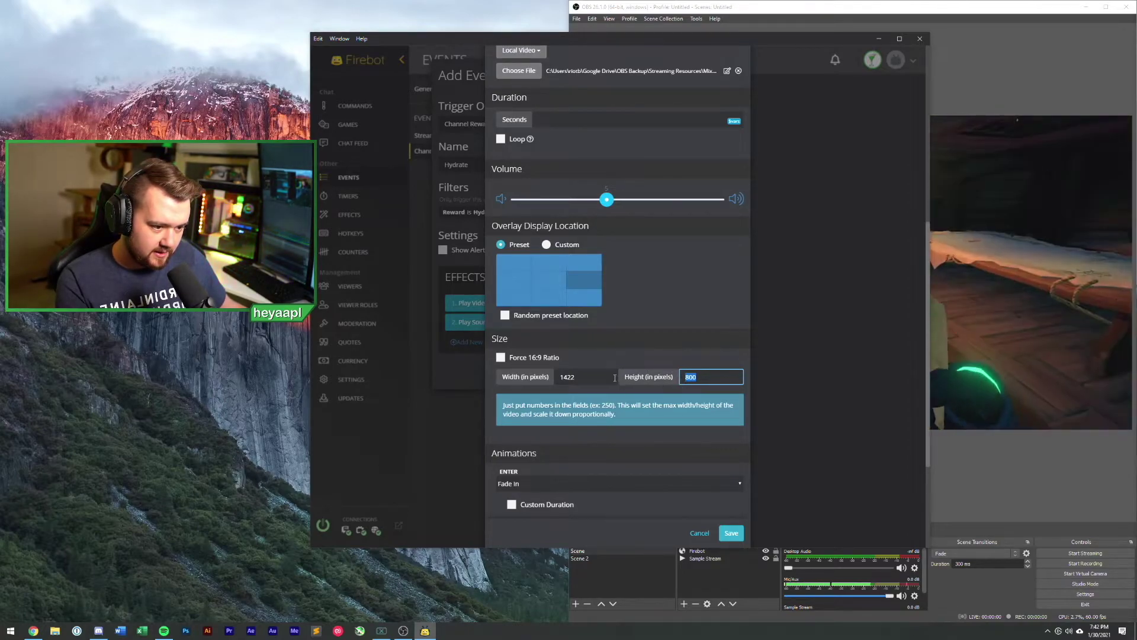
pyautogui.click(538, 358)
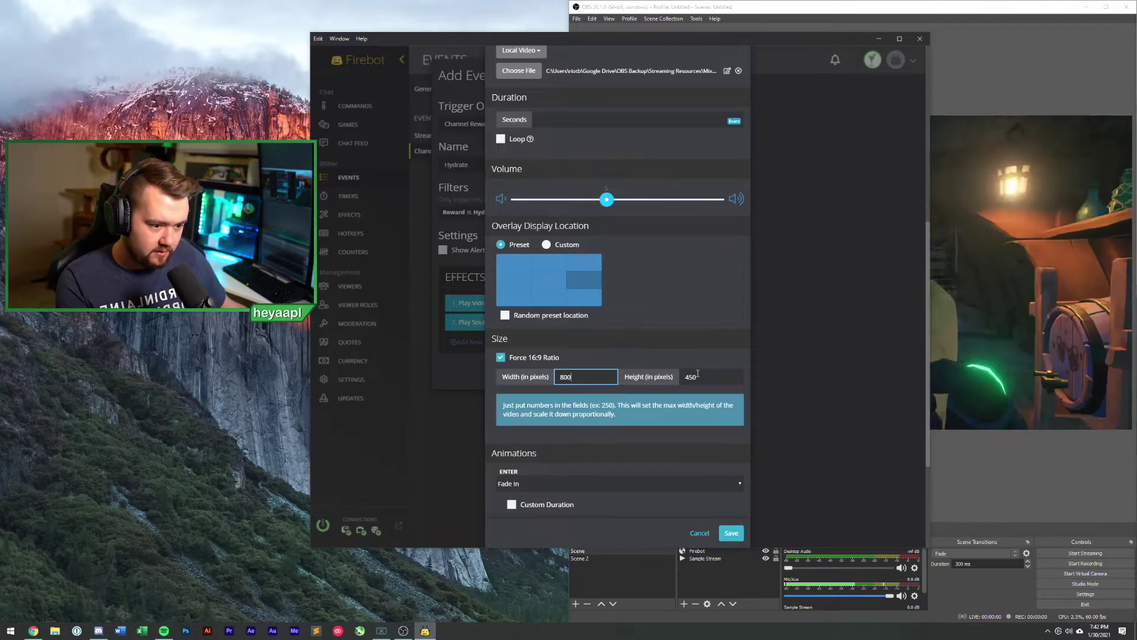
# Turn off Force 16:9 Ratio and set the video size to 450 pixels wide and 800 pixels high.
pyautogui.click(500, 357)
pyautogui.press('BackSpace')
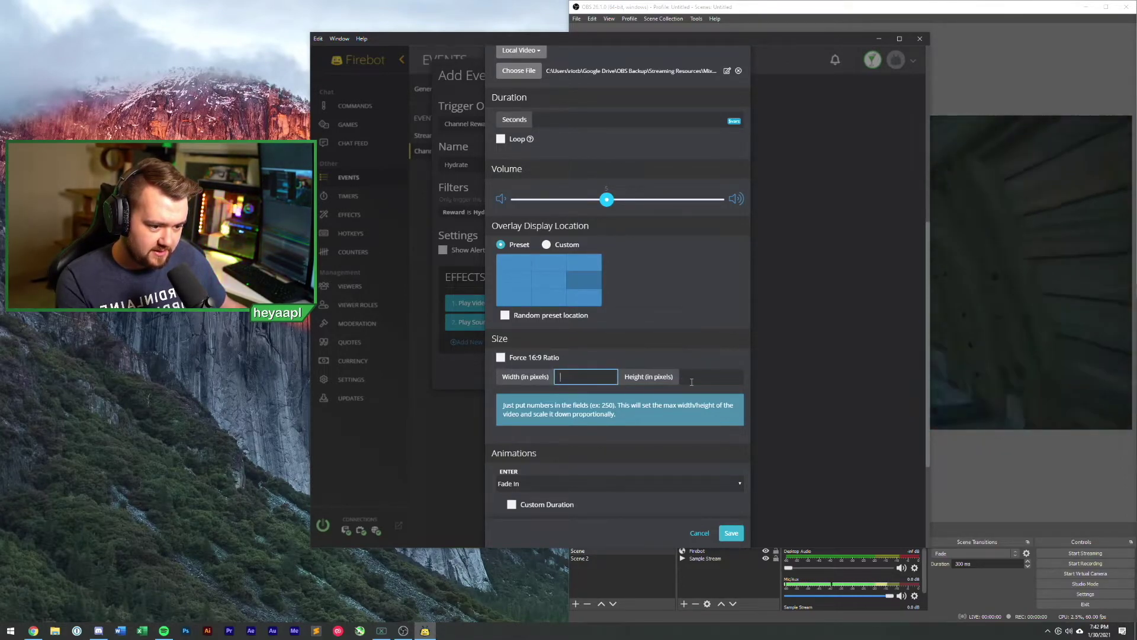
pyautogui.click(673, 378)
pyautogui.write('800')
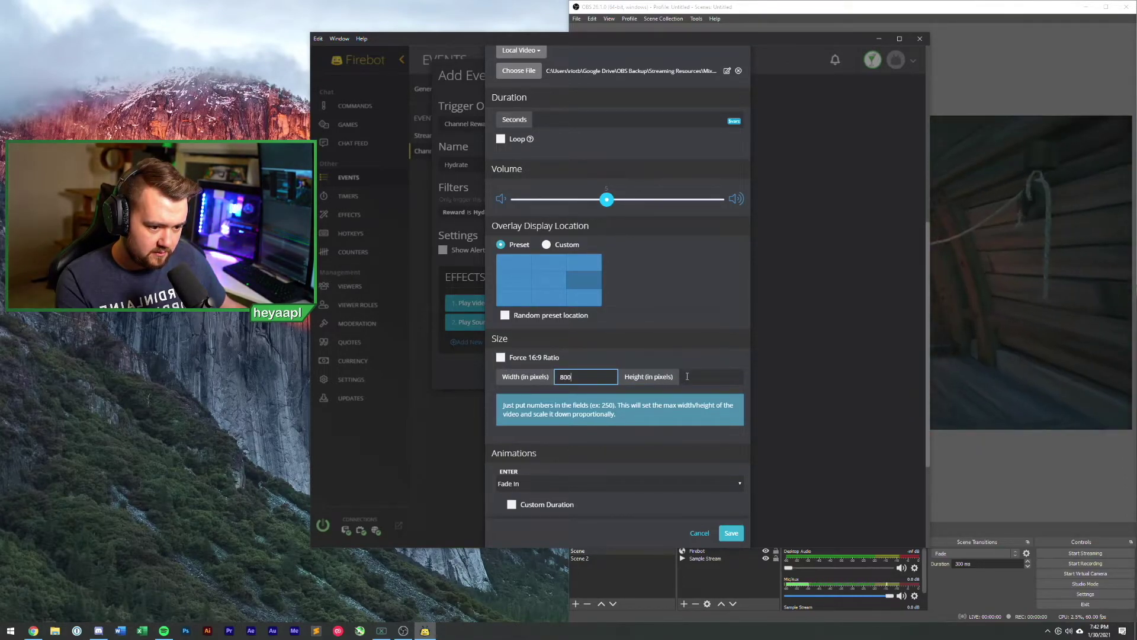
pyautogui.click(585, 377)
pyautogui.write('450')
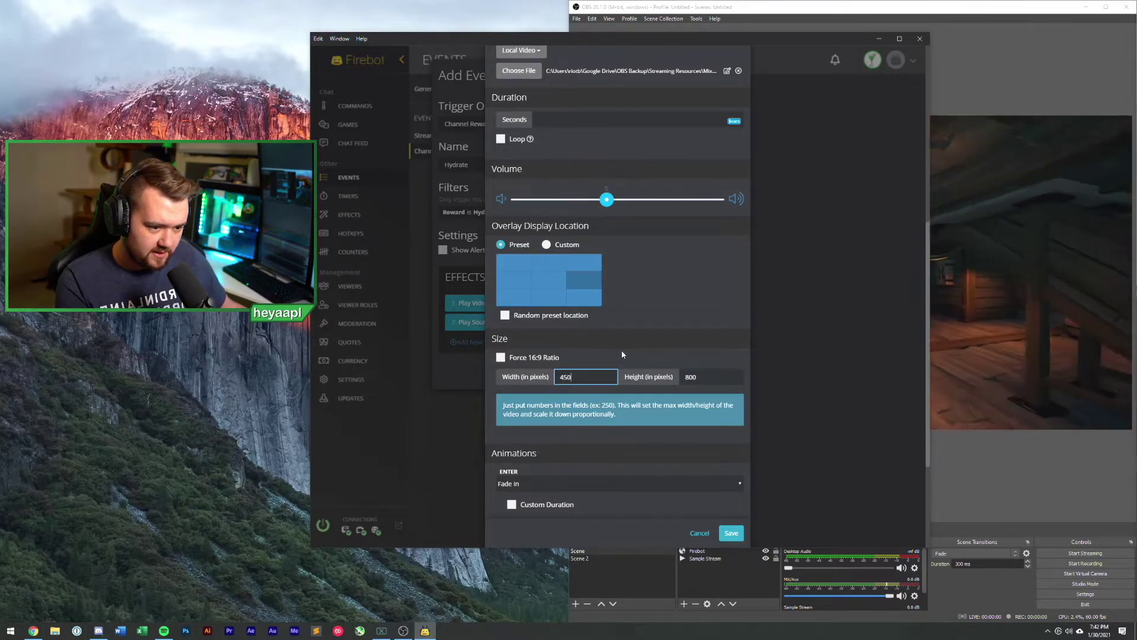
# Preview and test the resized Make It Rain video, and save the Play Video effect.
pyautogui.scroll(5, 680, 323)
pyautogui.scroll(2, 680, 323)
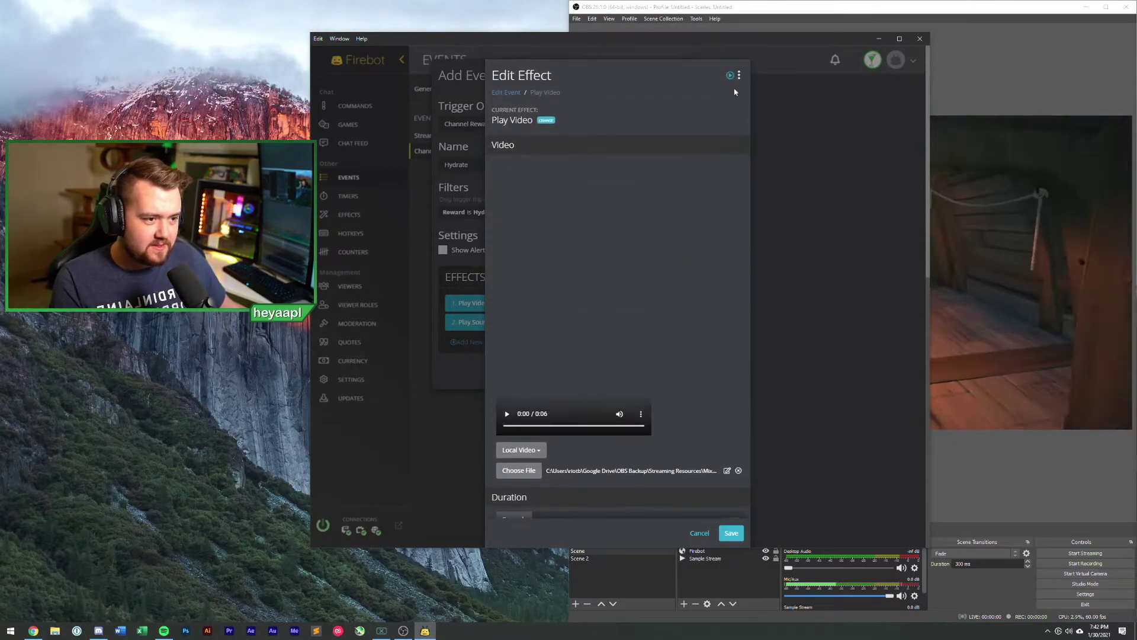
pyautogui.click(508, 415)
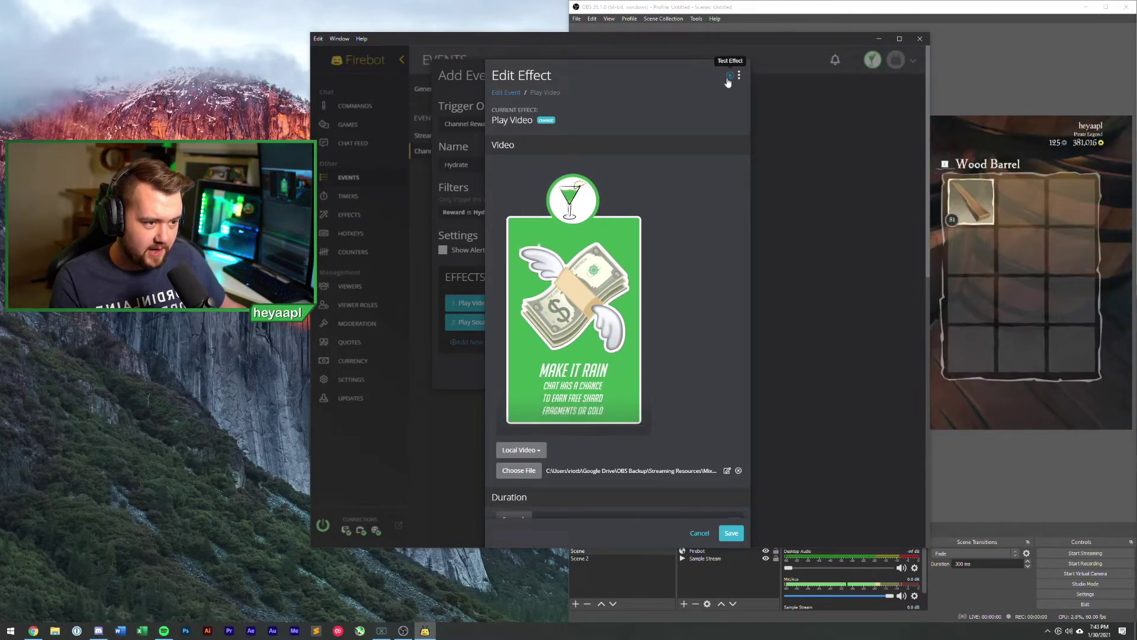
pyautogui.click(735, 78)
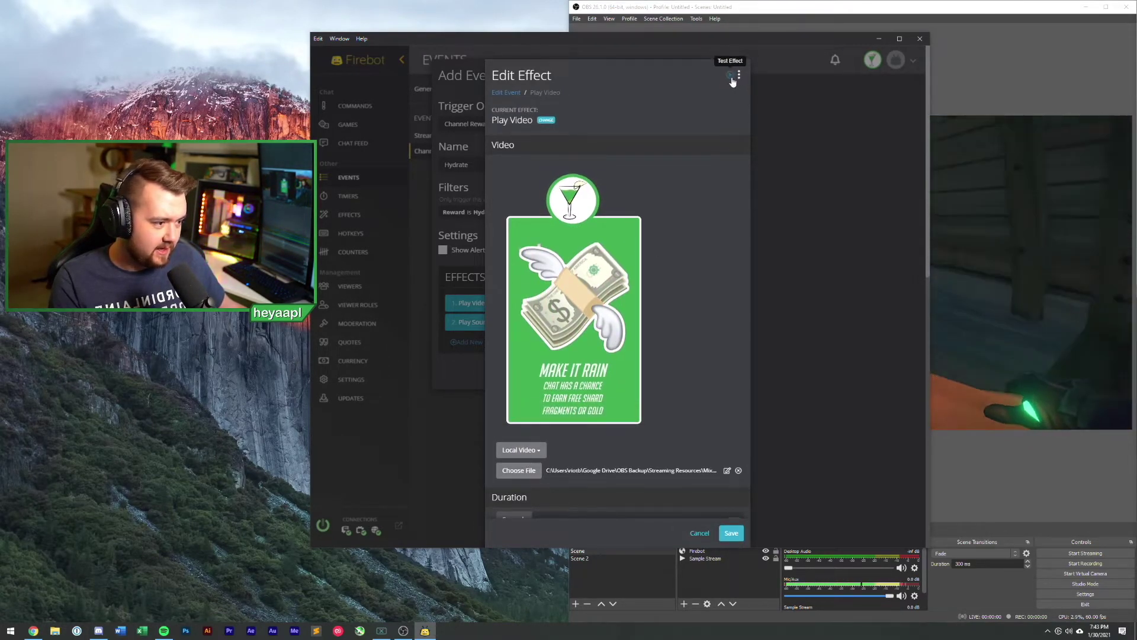
pyautogui.click(734, 533)
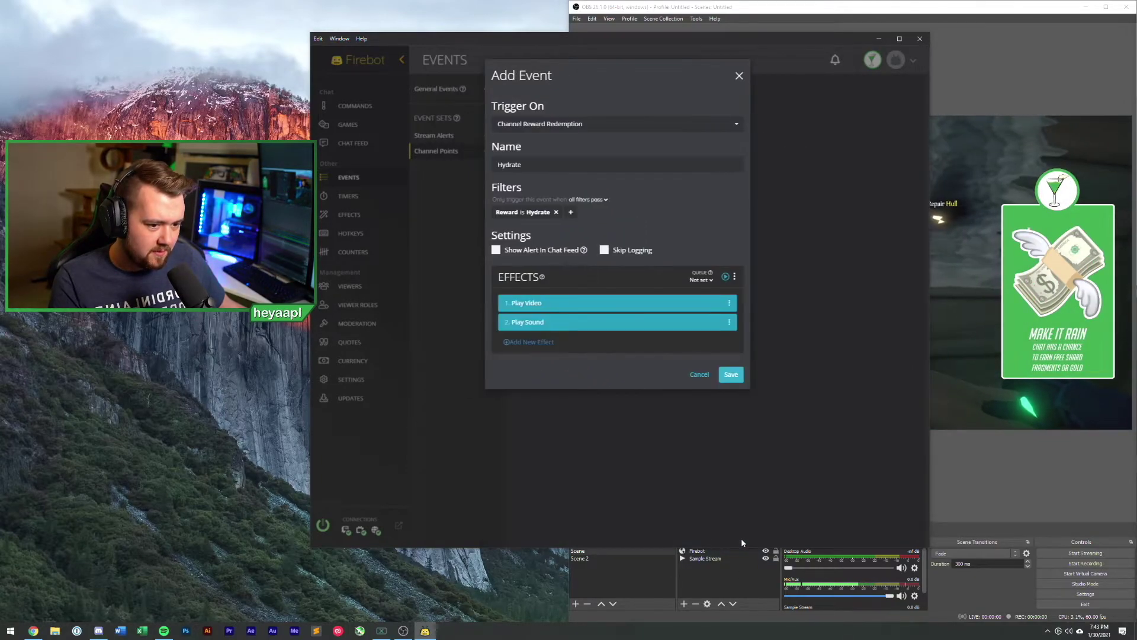
# Test the full effects list of the Hydrate event and save the event.
pyautogui.click(727, 277)
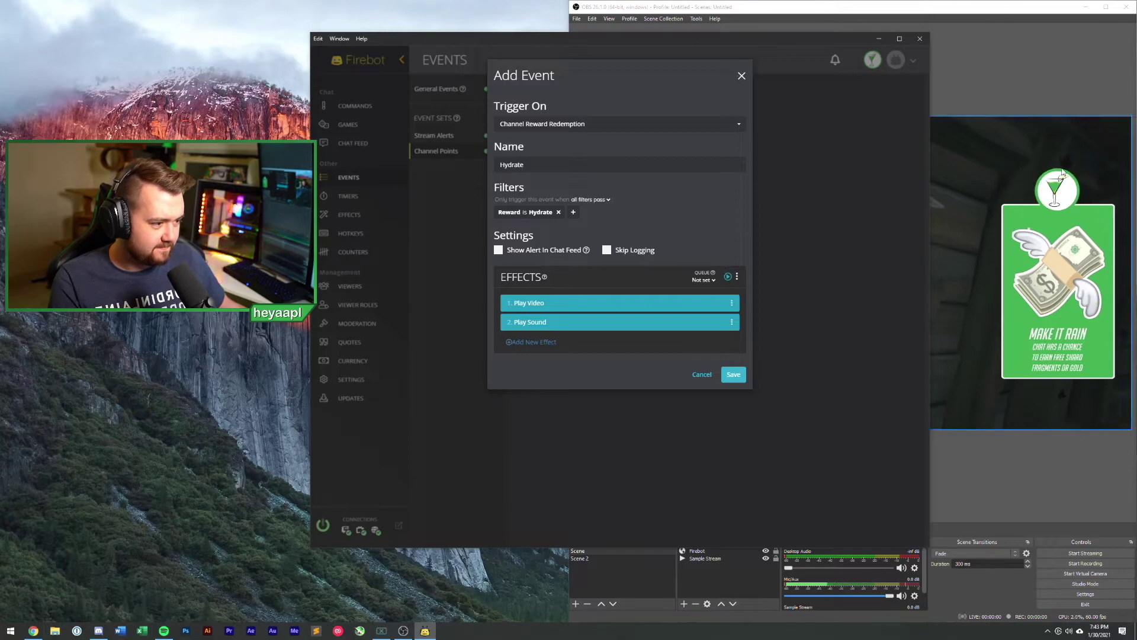
pyautogui.click(734, 375)
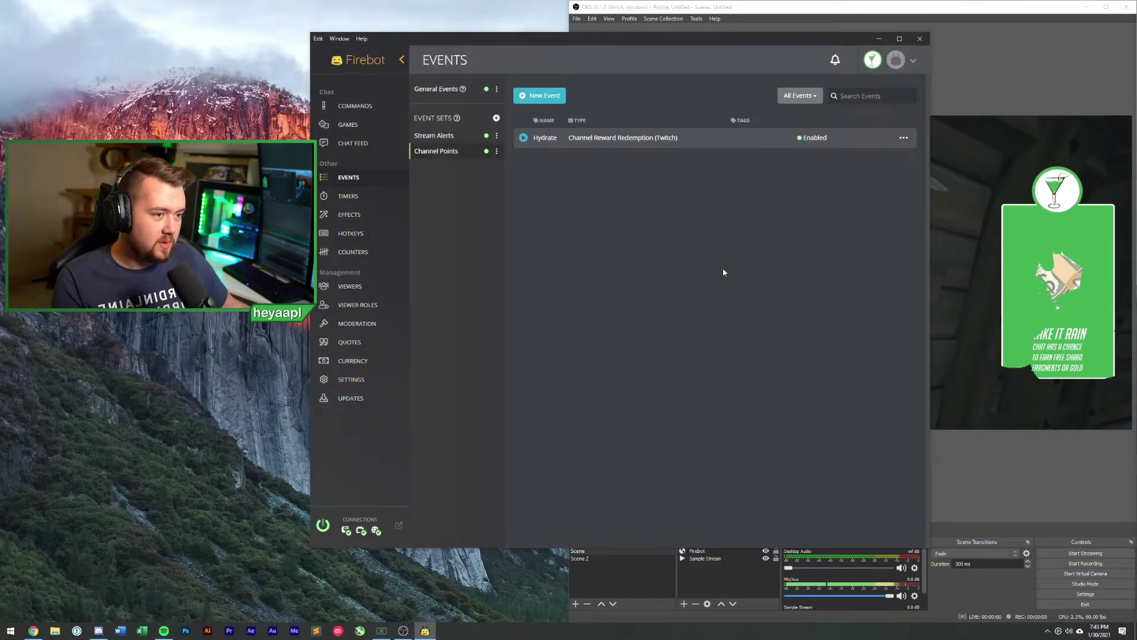
# Examine the Hydrate redemption entry in the chat feed and return to the Channel Points events.
pyautogui.hotkey('alt', 'Tab')
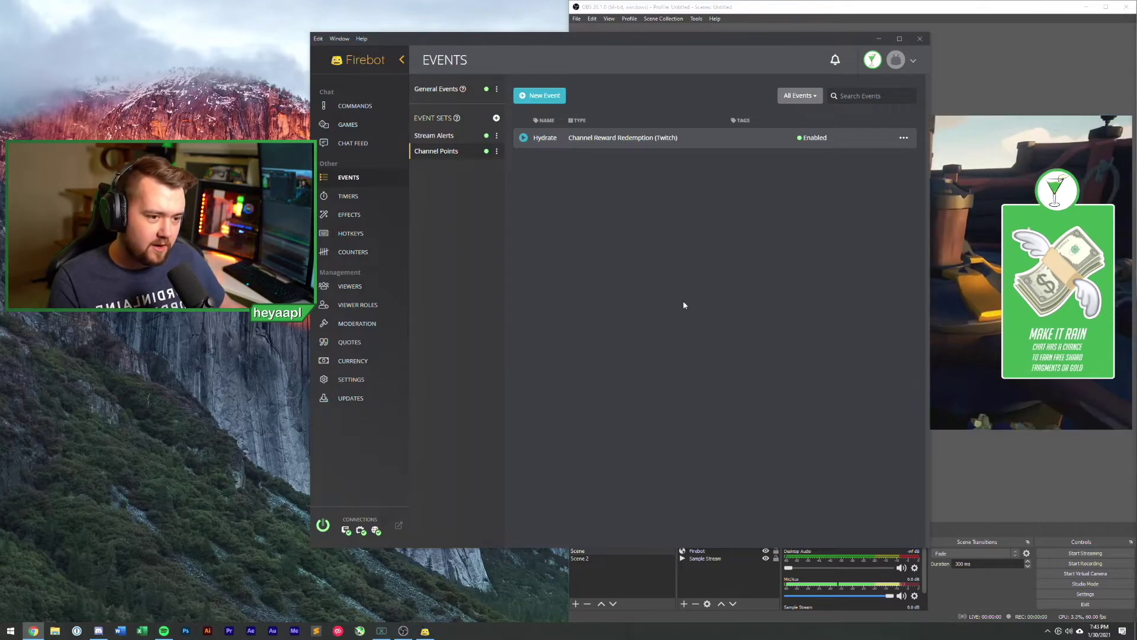
pyautogui.click(382, 144)
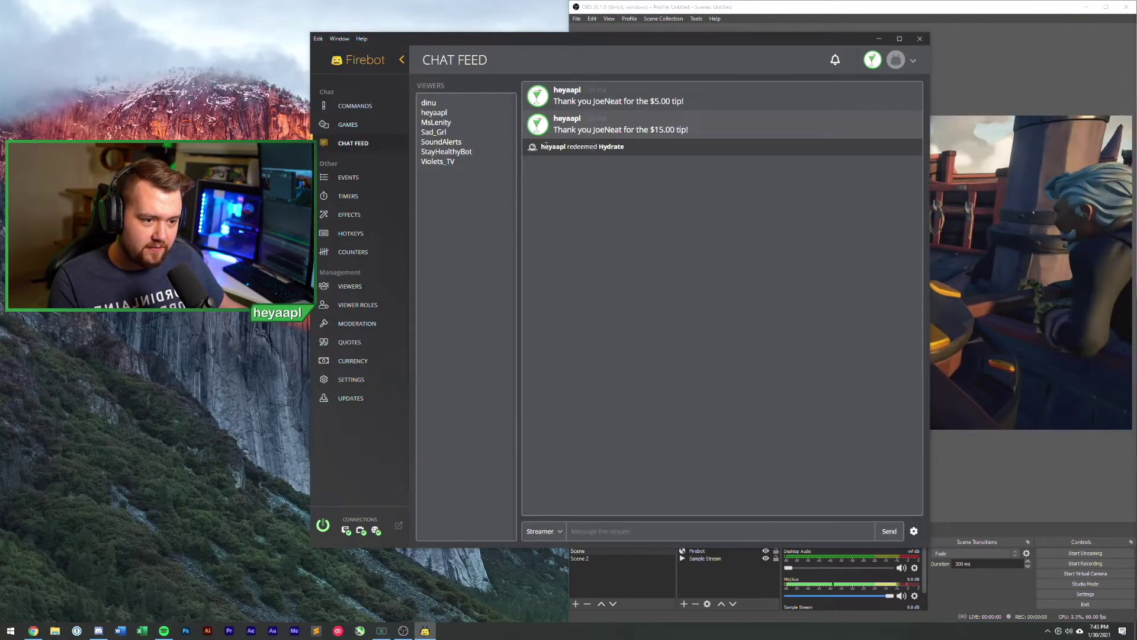
pyautogui.moveTo(543, 145); pyautogui.dragTo(626, 147)
pyautogui.click(615, 159)
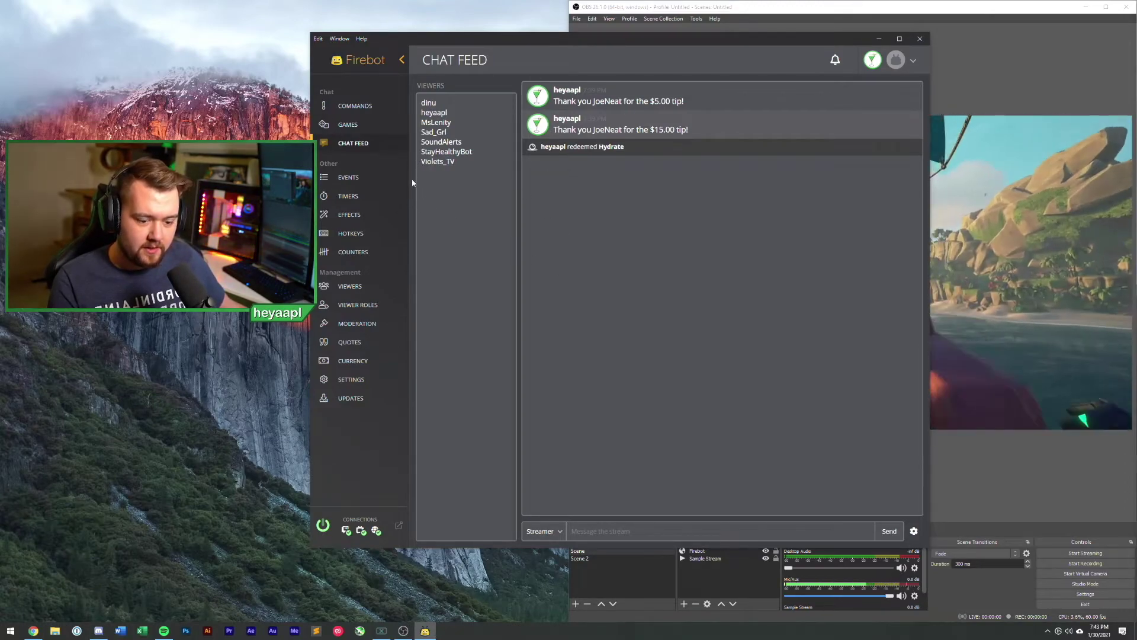
pyautogui.click(361, 184)
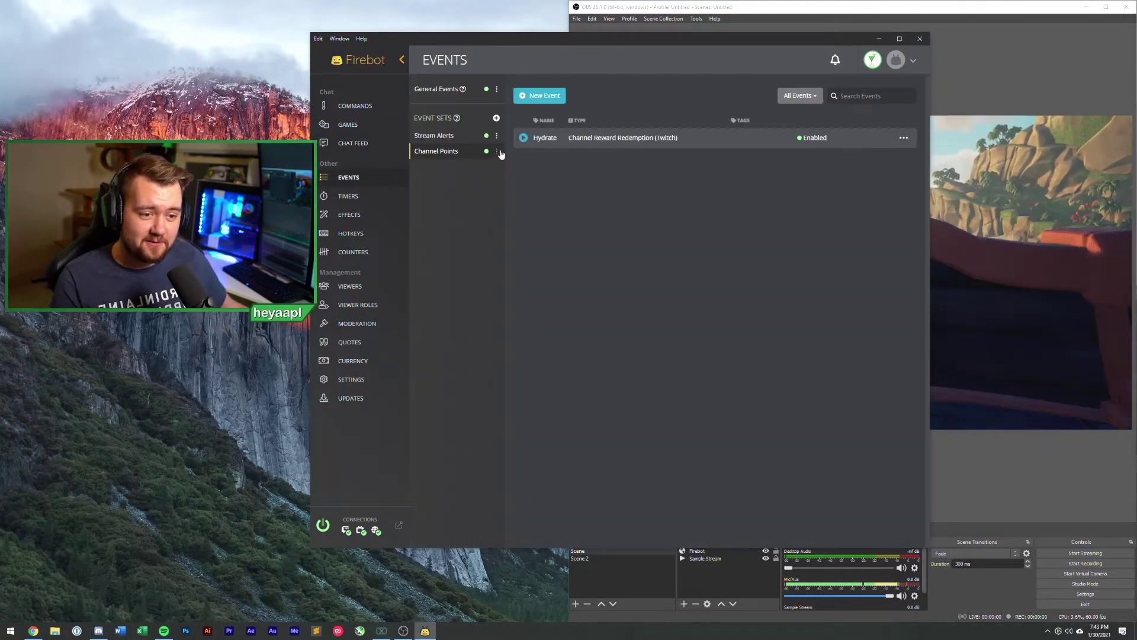